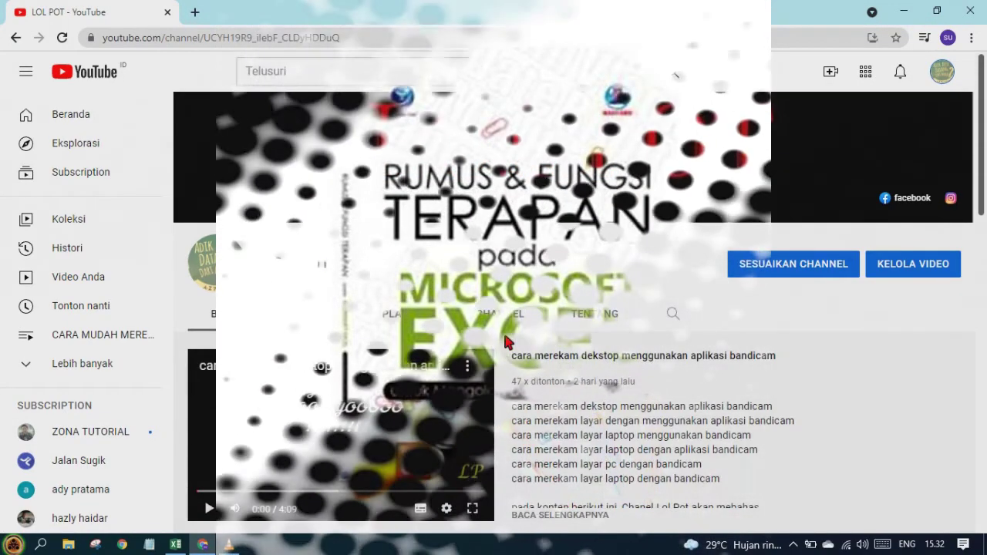
Switch to the Book1 workbook in Excel and open the 1. SUM sheet
click(907, 11)
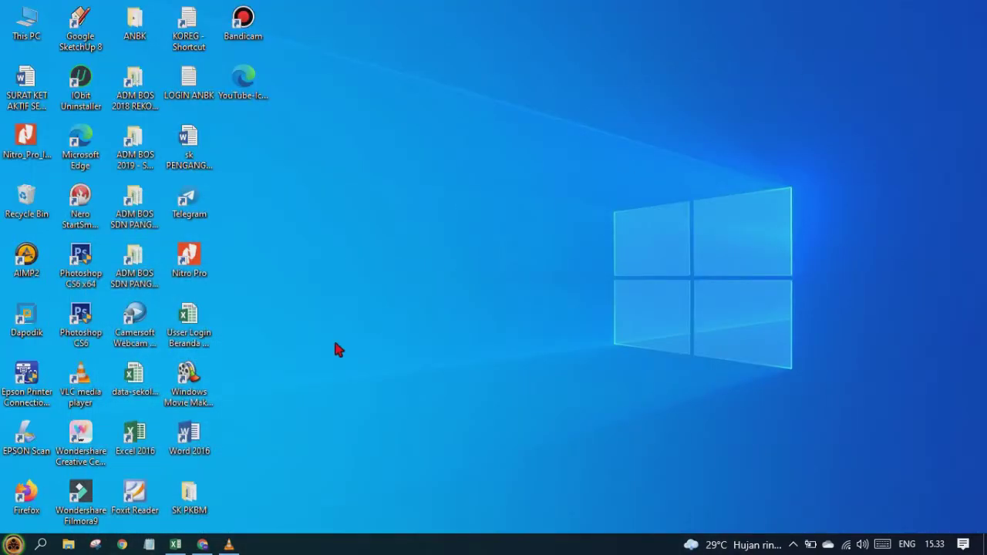
click(180, 545)
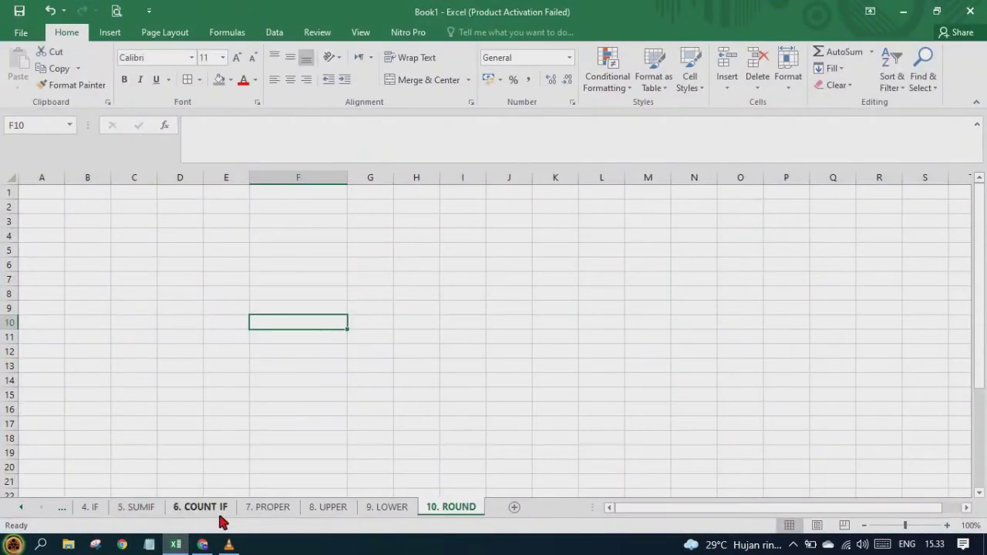
click(19, 509)
click(97, 511)
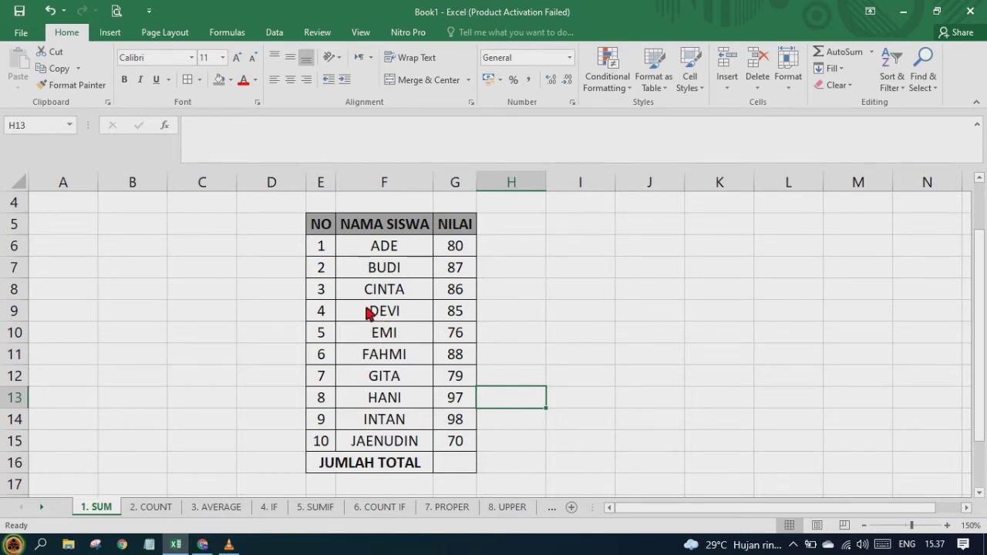
Examine the NO, NAMA SISWA and NILAI headers and the list of student names on the 1. SUM sheet
click(330, 230)
click(382, 228)
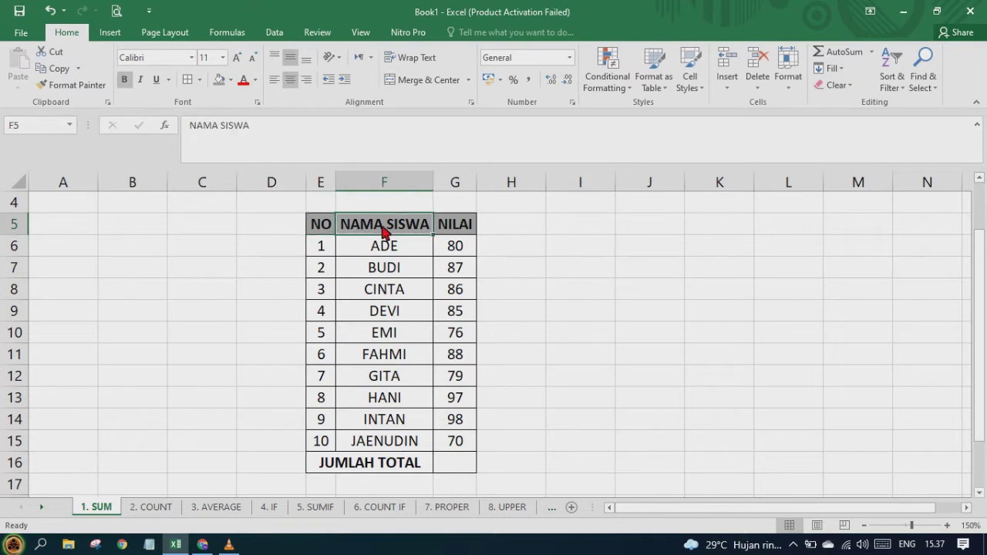
click(455, 228)
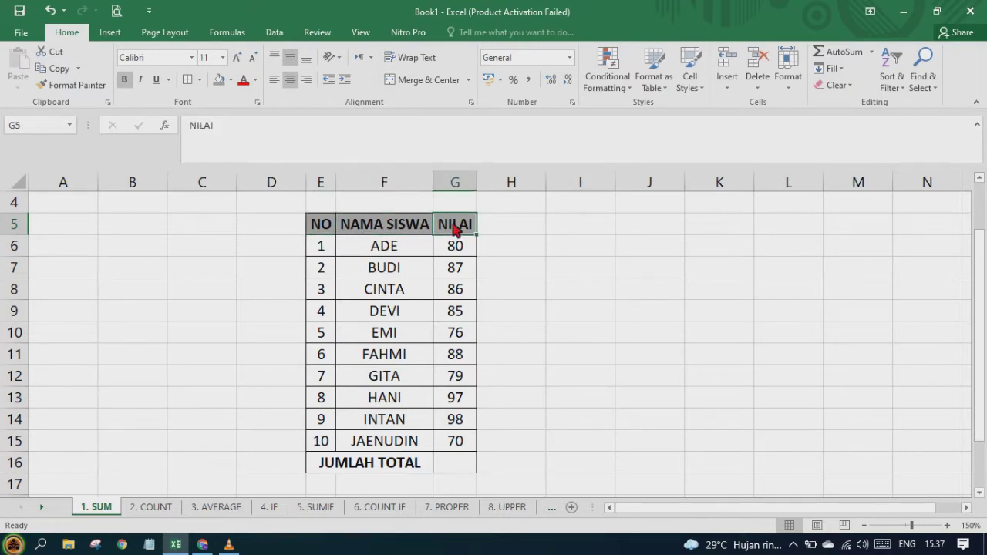
click(329, 250)
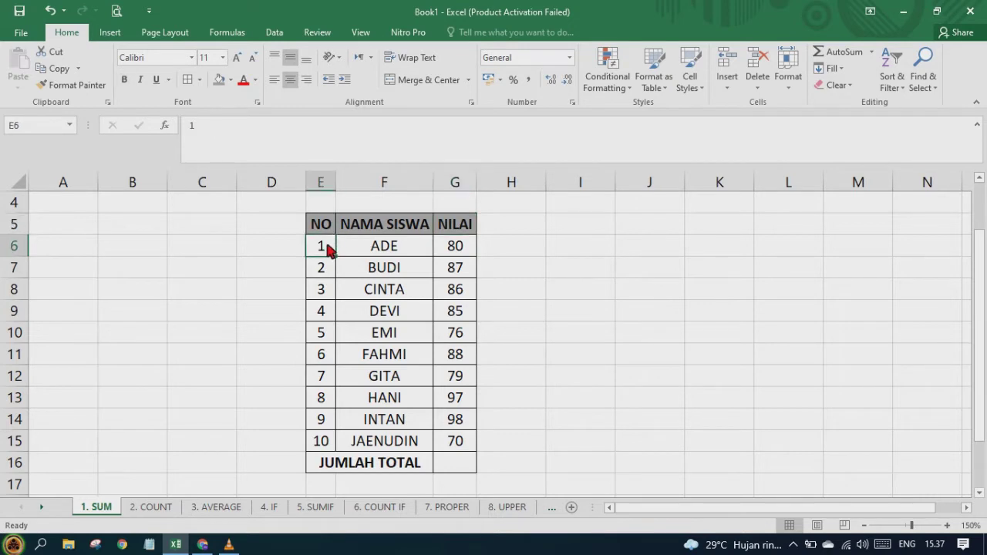
click(386, 256)
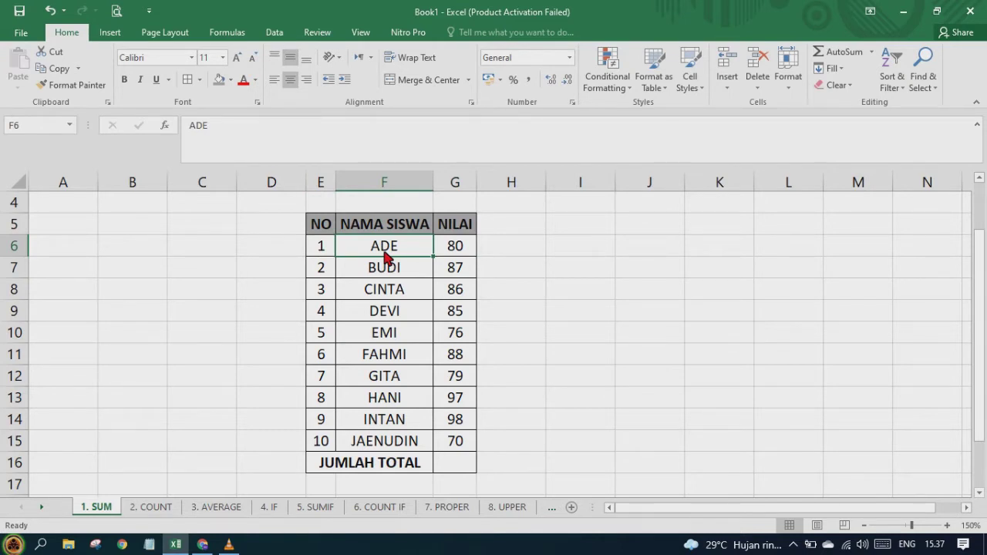
key(ctrl+shift+Down)
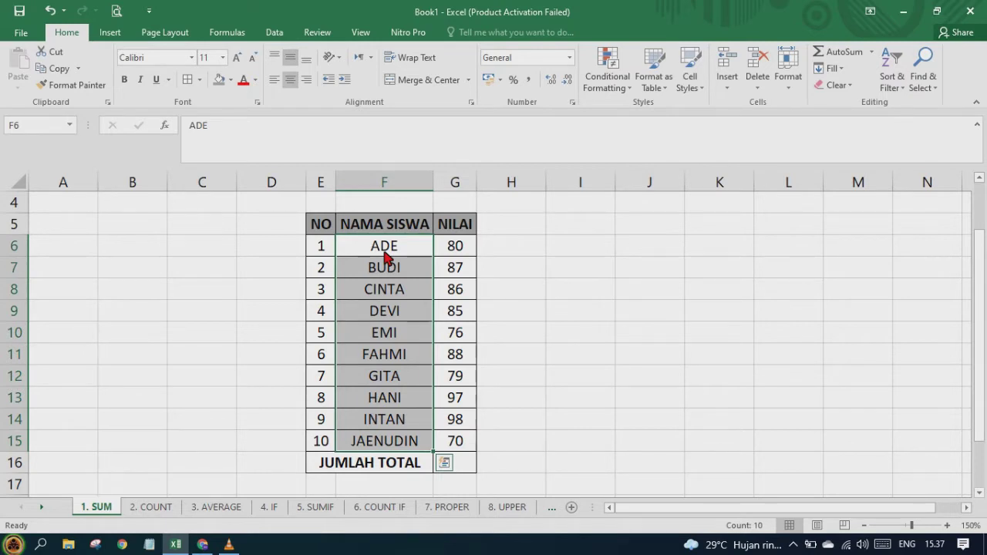
key(Right)
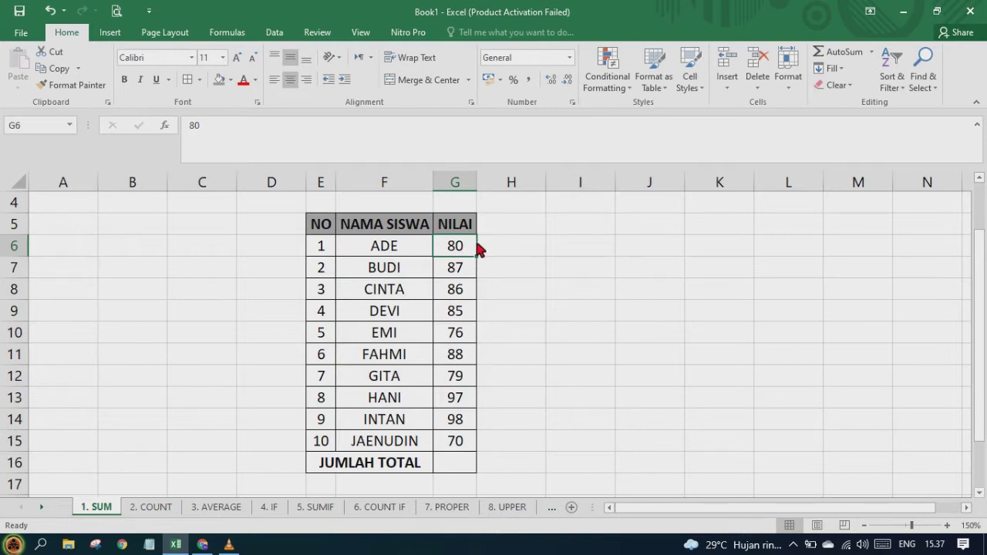
Review the scores in the NILAI column, from G6 down to G15
key(shift+Down)
key(shift+Down)
key(shift+Down)
key(shift+Down)
key(shift+Down)
key(shift+Down)
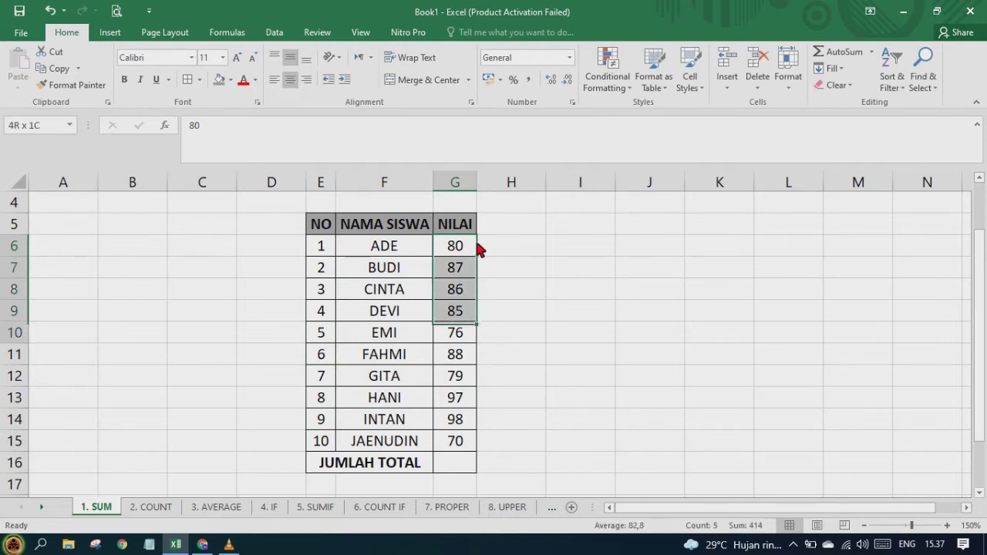
key(shift+Down)
key(shift+Down)
key(shift+Down)
key(shift+Down)
Total the students' scores in the JUMLAH TOTAL cell G16 with the formula =SUM(G6:G15)
key(Down)
key(Down)
key(Down)
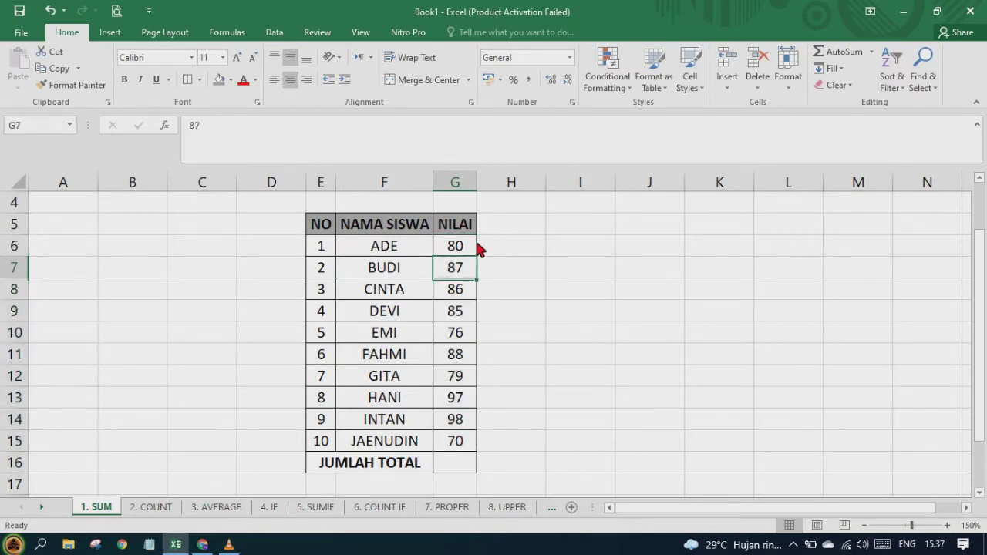
key(Down)
key(Down)
key(Down)
key(Down)
key(Down)
key(Down)
key(Down)
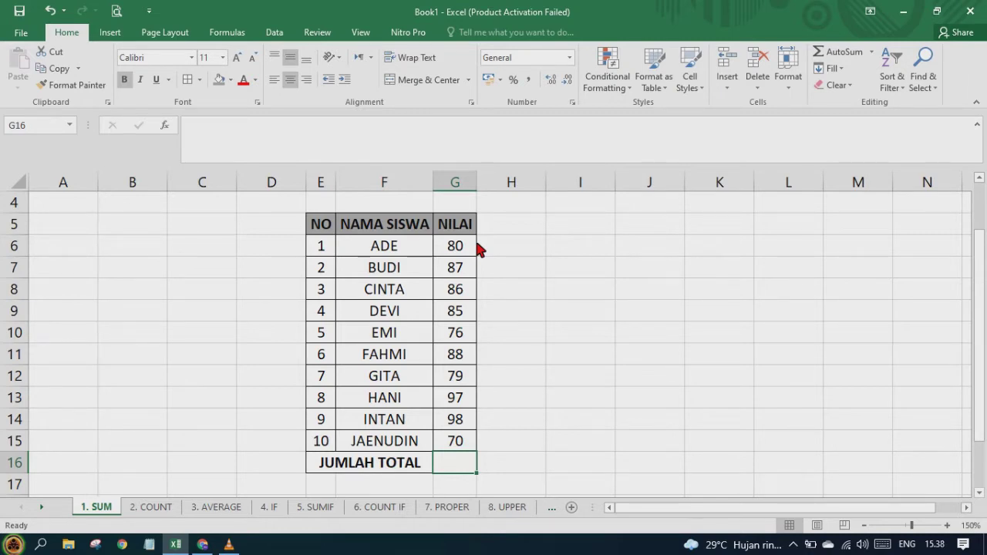
text(=SUM)
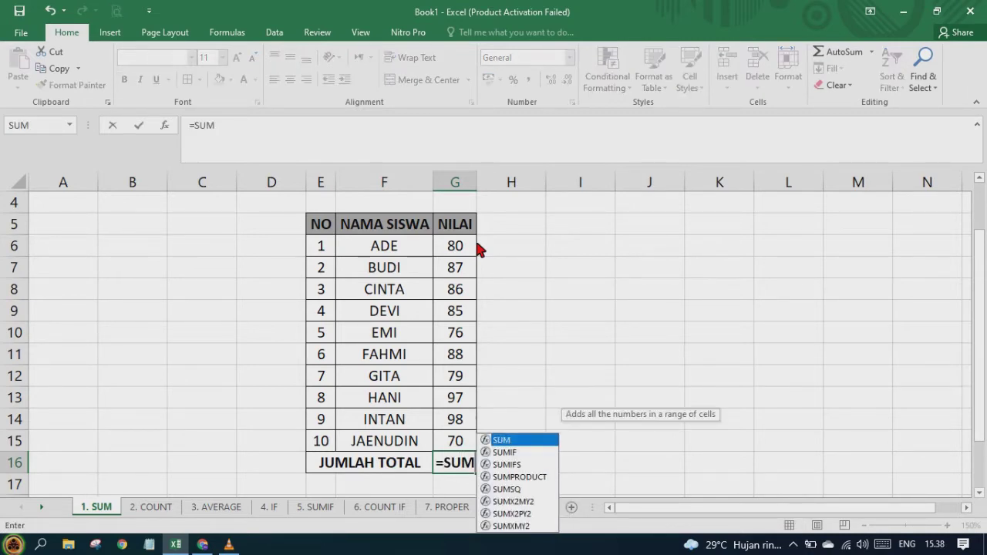
text(()
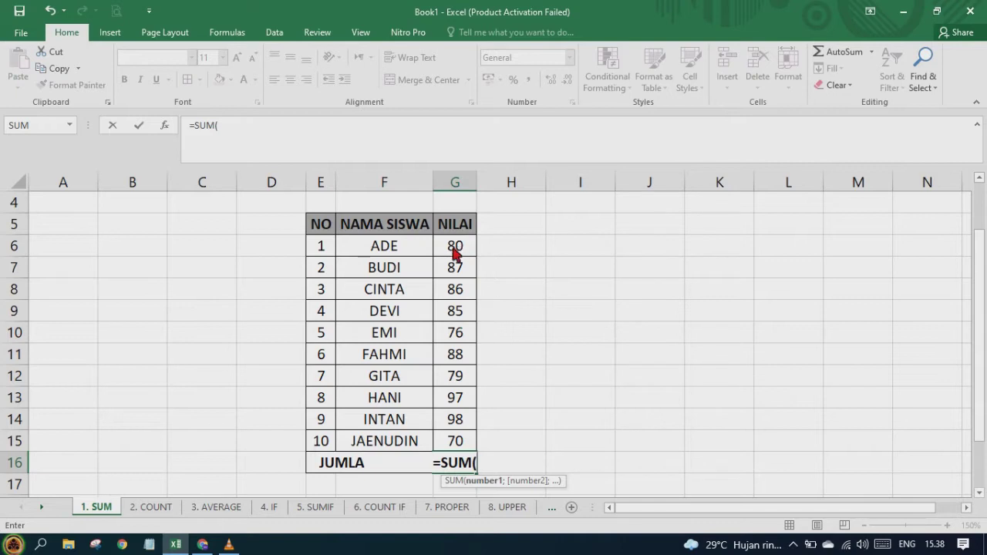
click(471, 254)
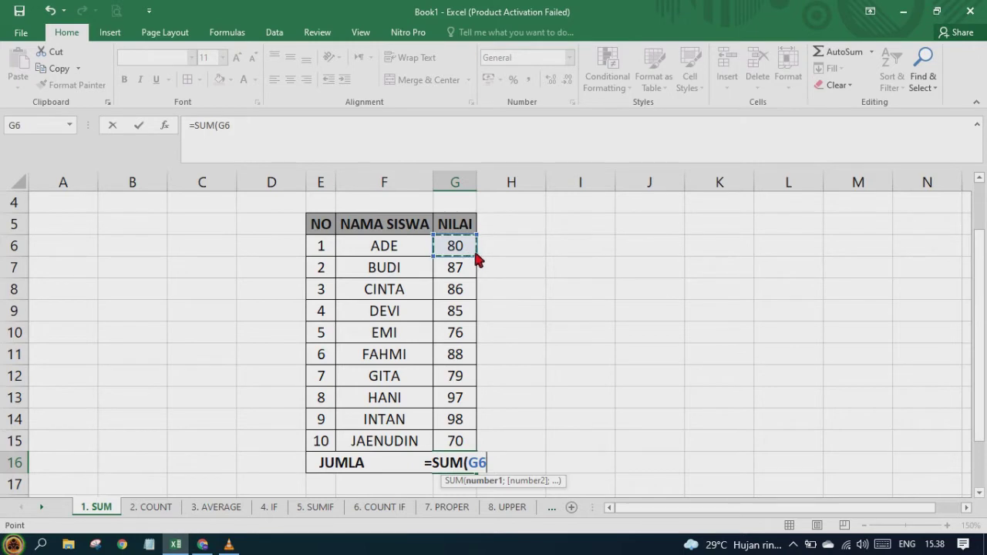
key(F2)
drag(481, 272, 479, 461)
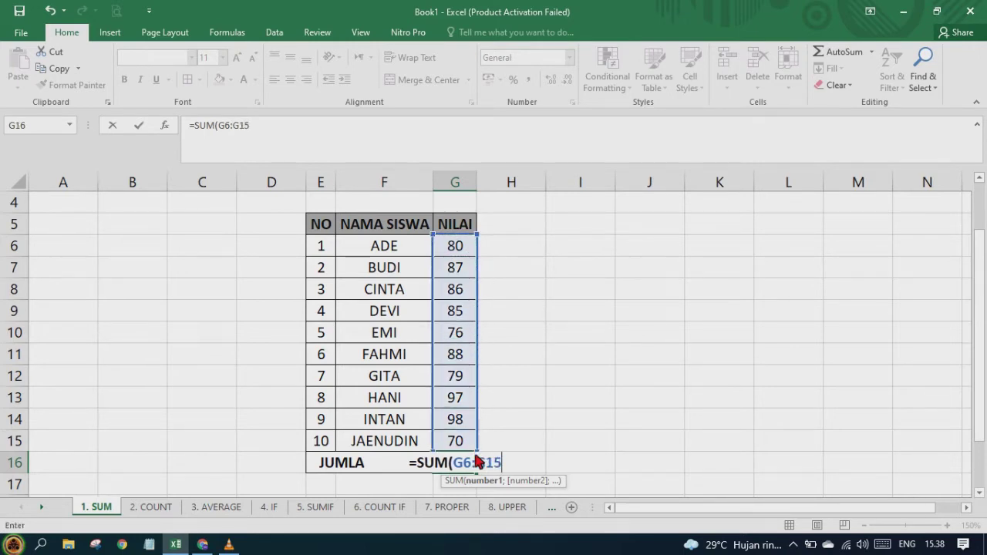
key(Return)
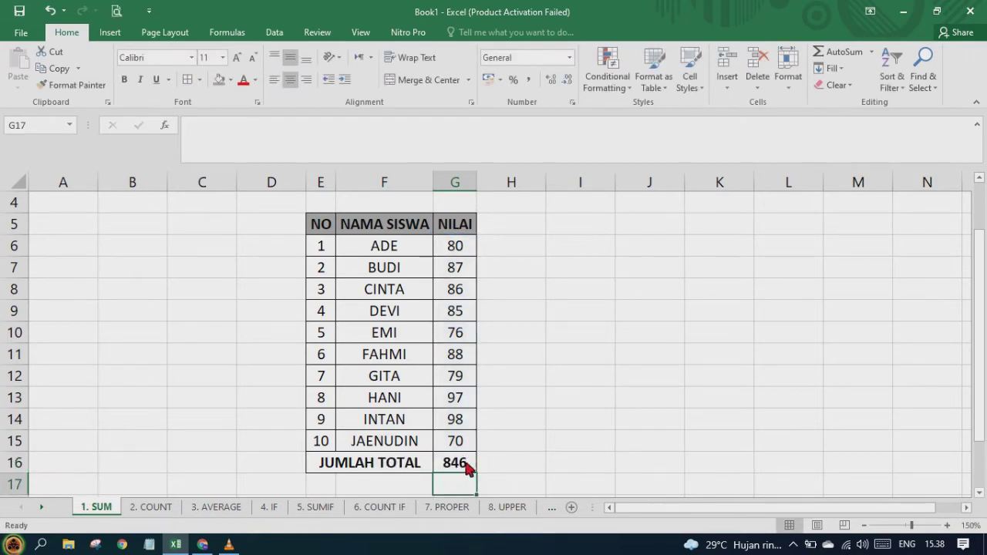
click(445, 467)
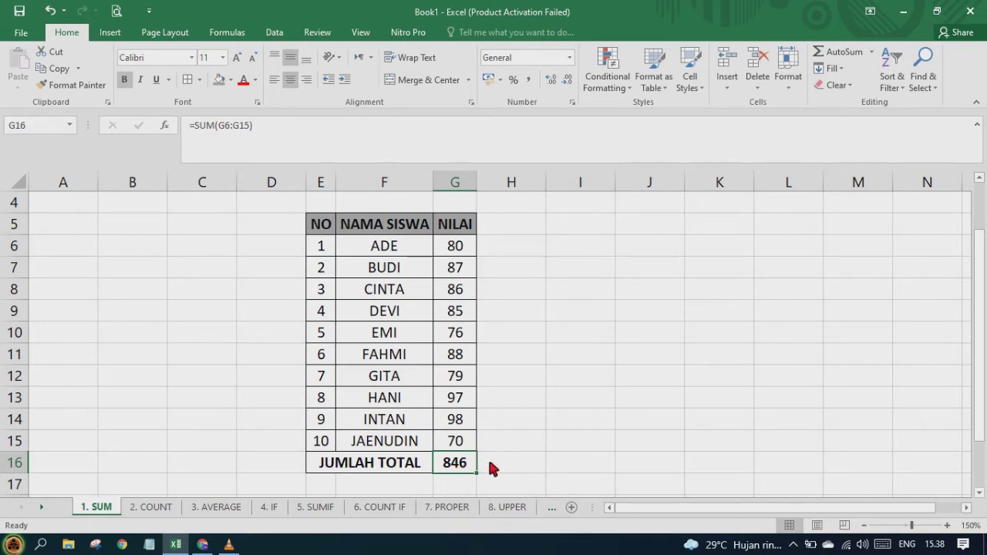
click(515, 441)
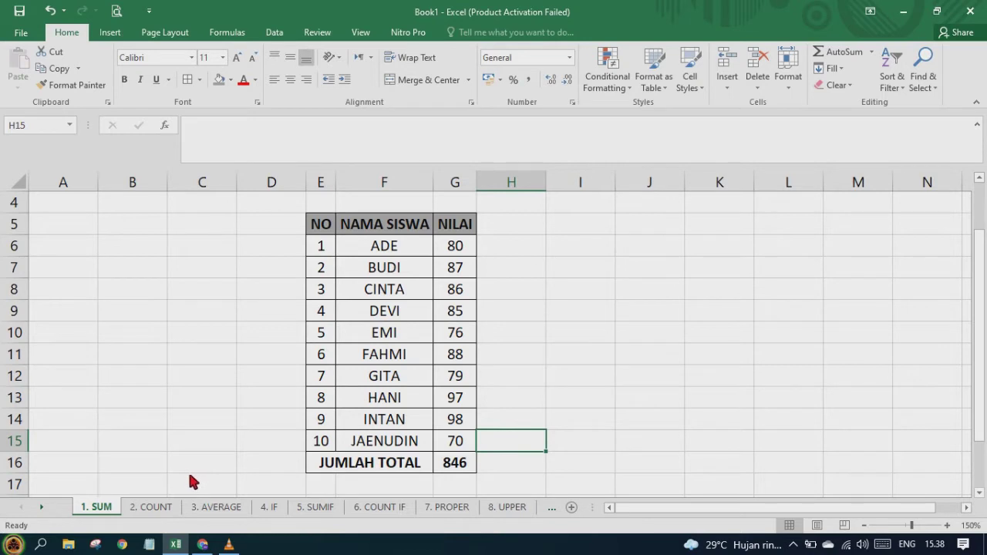
On the 2. COUNT sheet, calculate JUMLAH SISWA in cell K6 with the formula =COUNT(E6:E15)
click(163, 513)
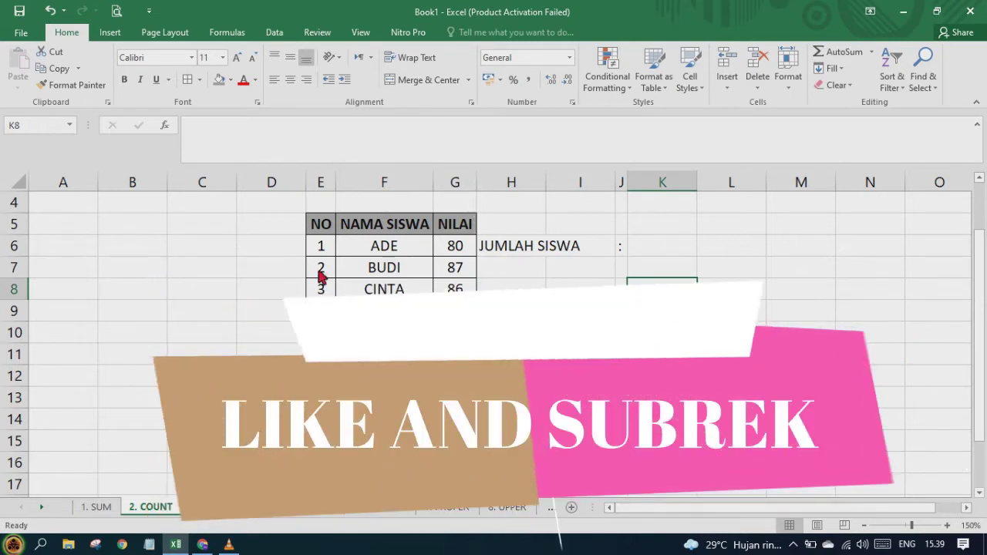
click(524, 251)
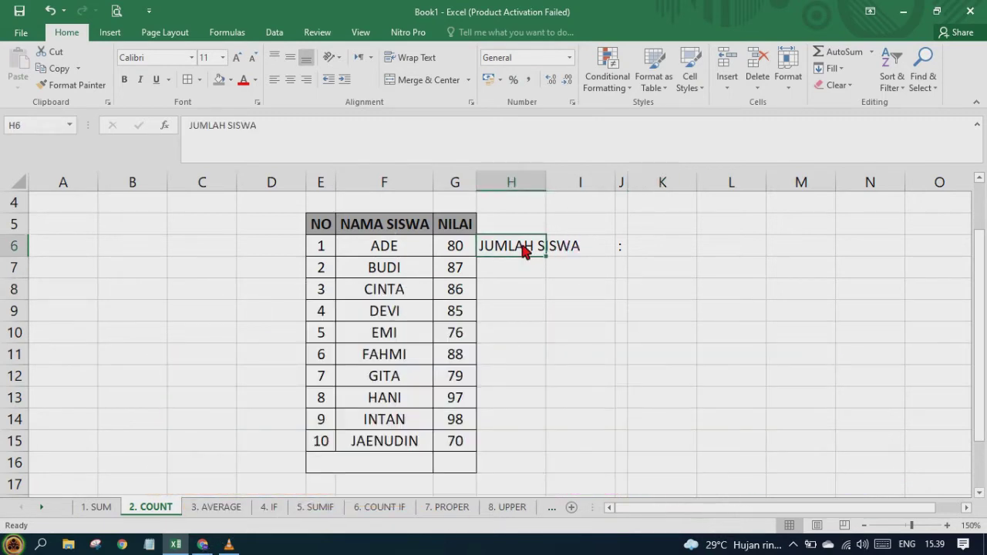
click(653, 252)
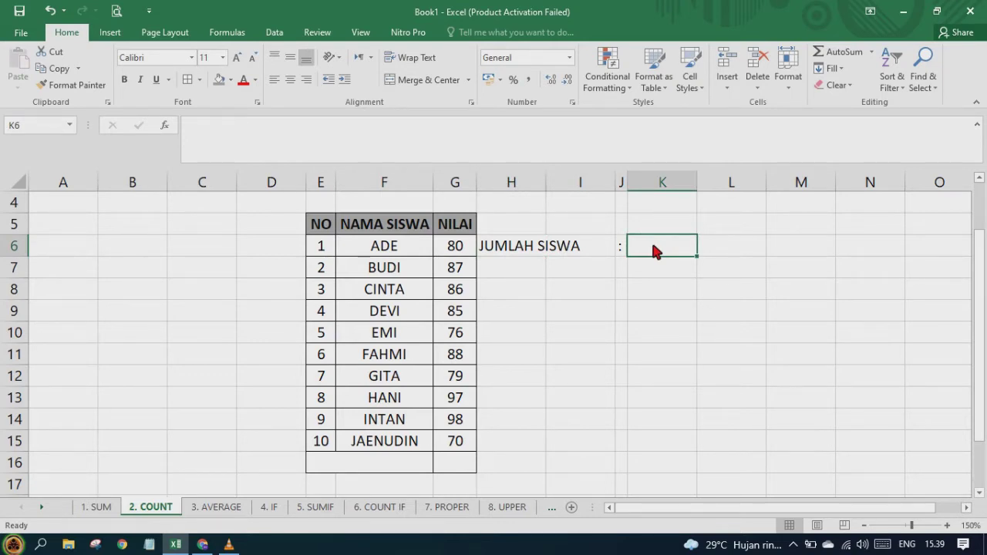
text(=)
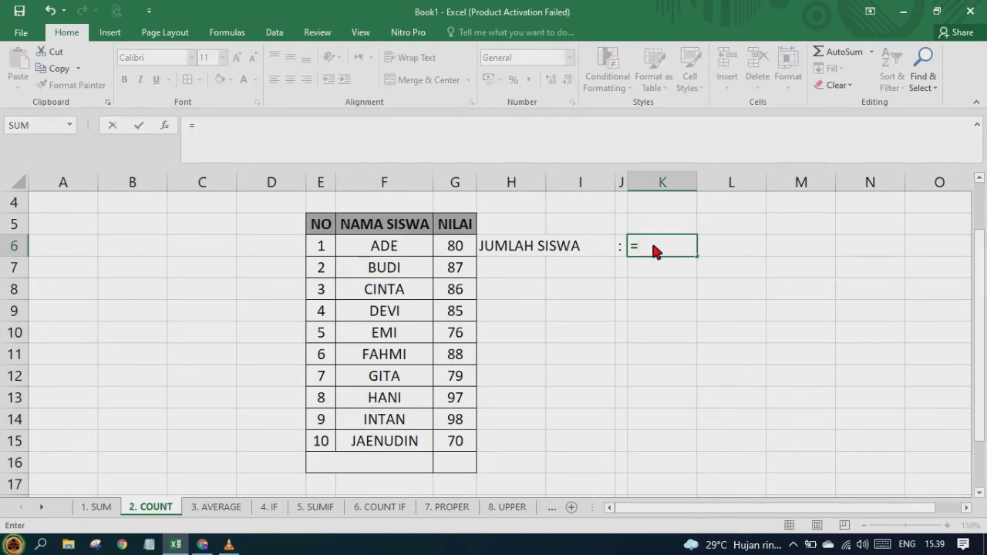
text(CO)
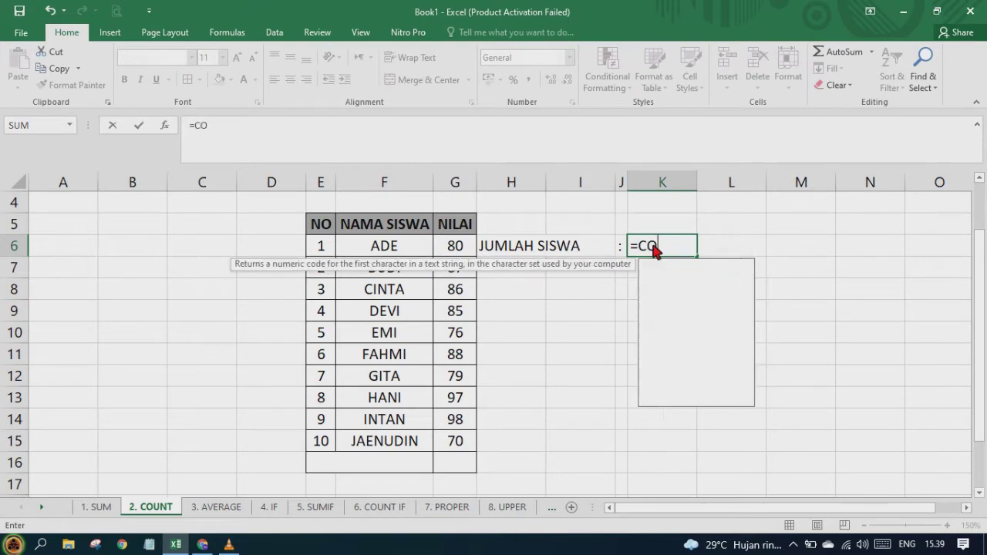
text(UNT)
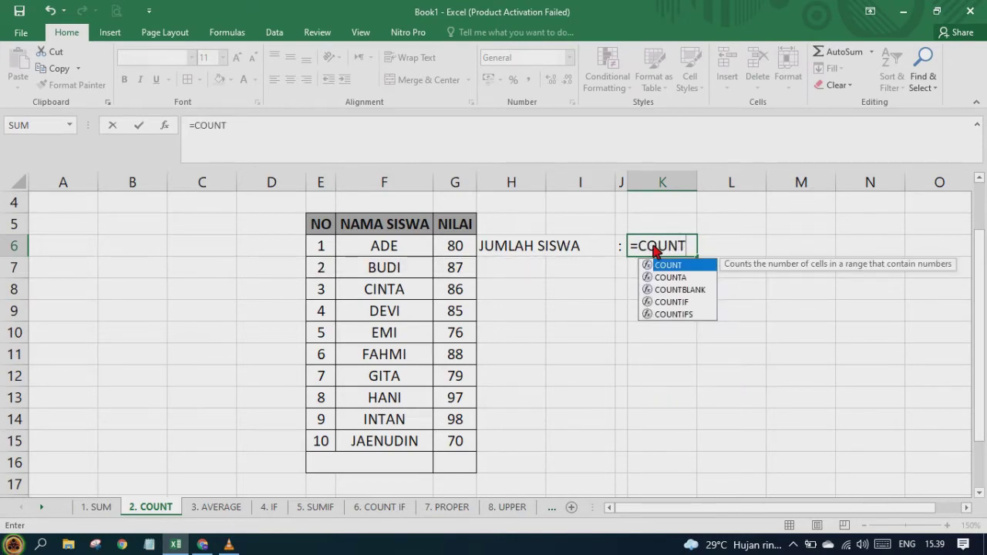
text(()
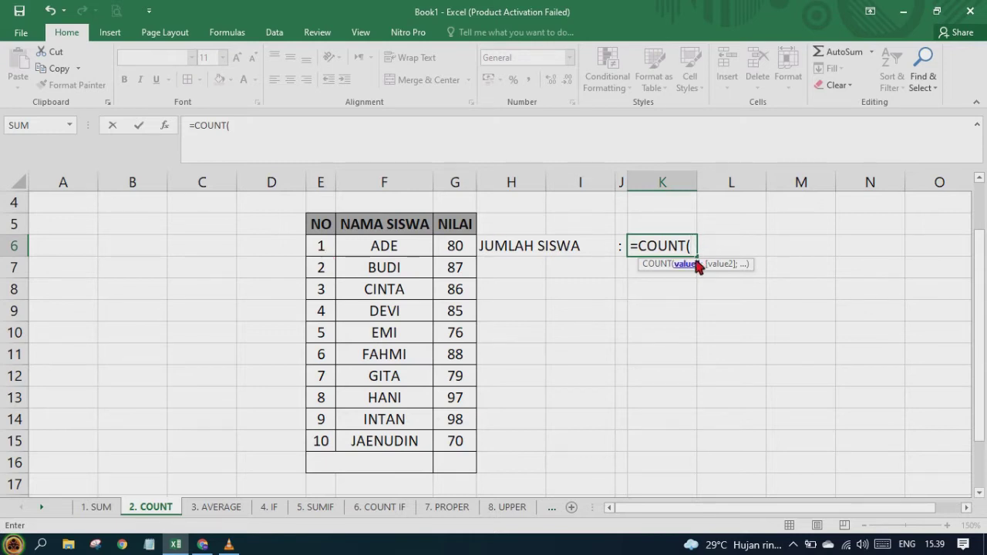
click(328, 255)
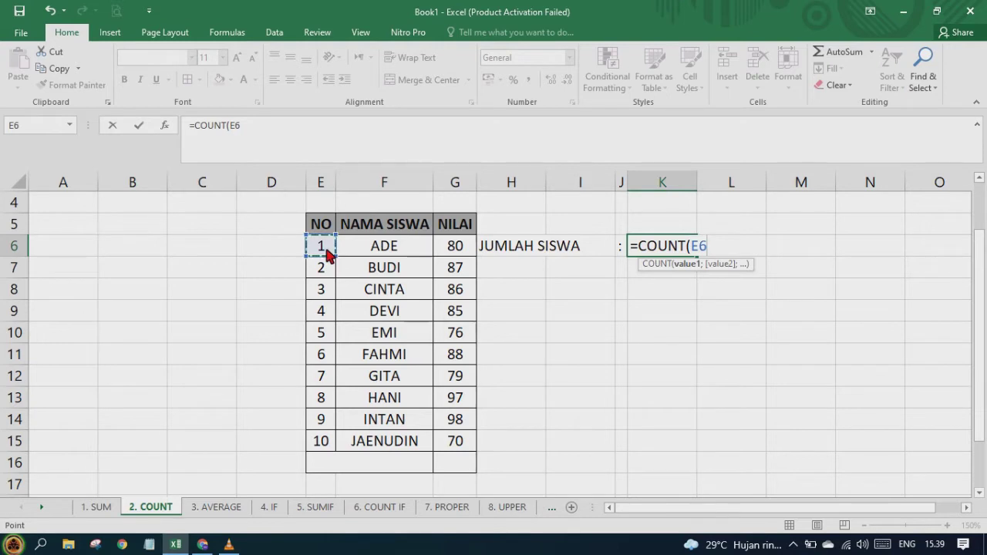
drag(338, 262, 338, 452)
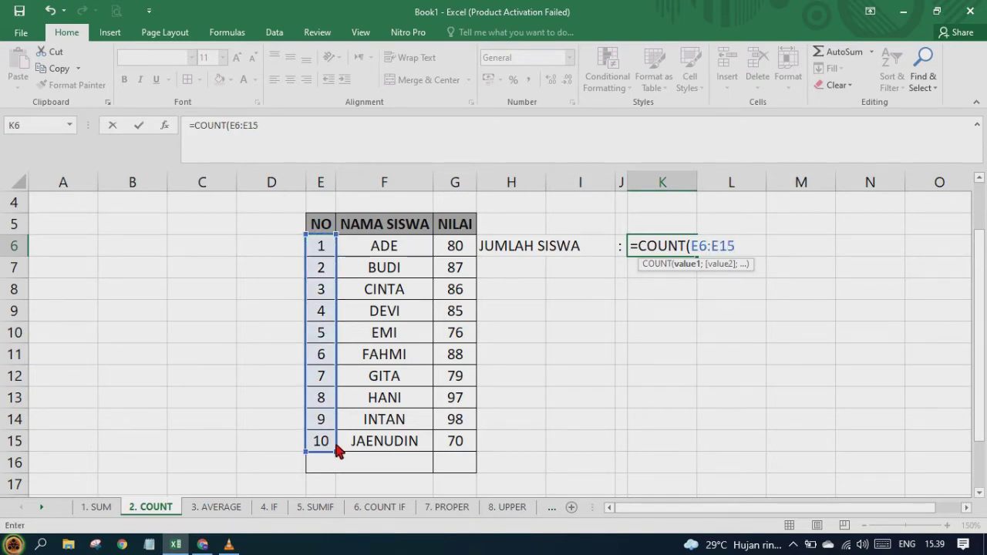
text())
key(Return)
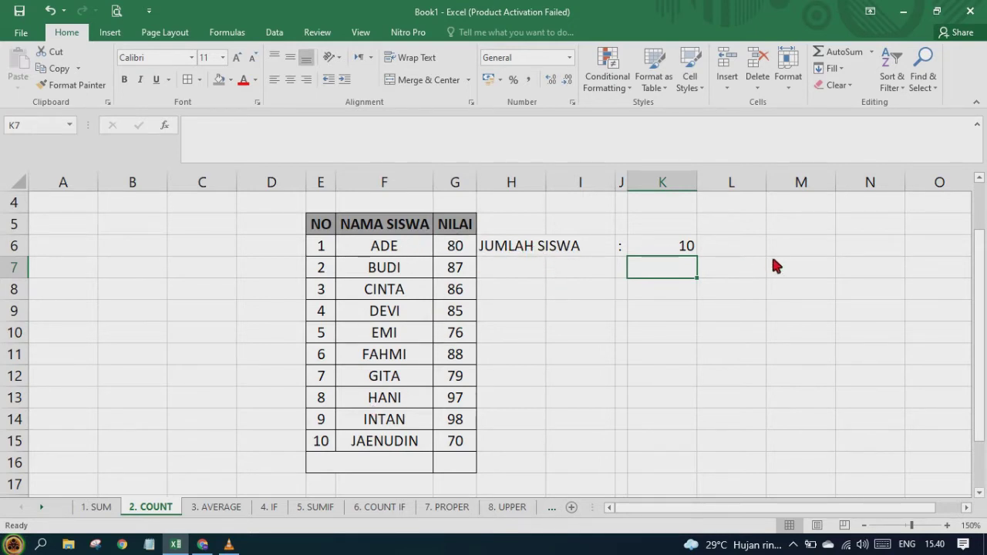
click(691, 249)
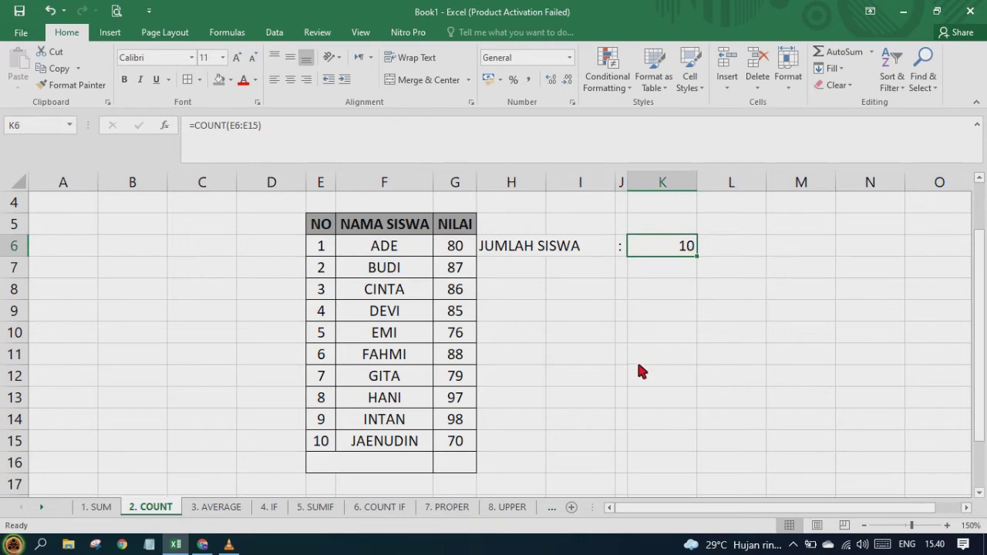
double_click(669, 257)
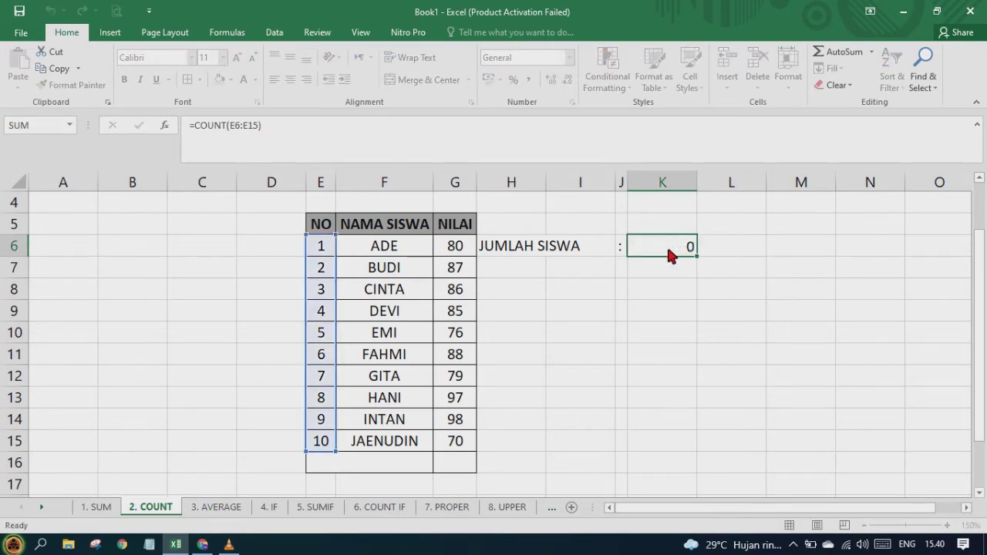
key(Return)
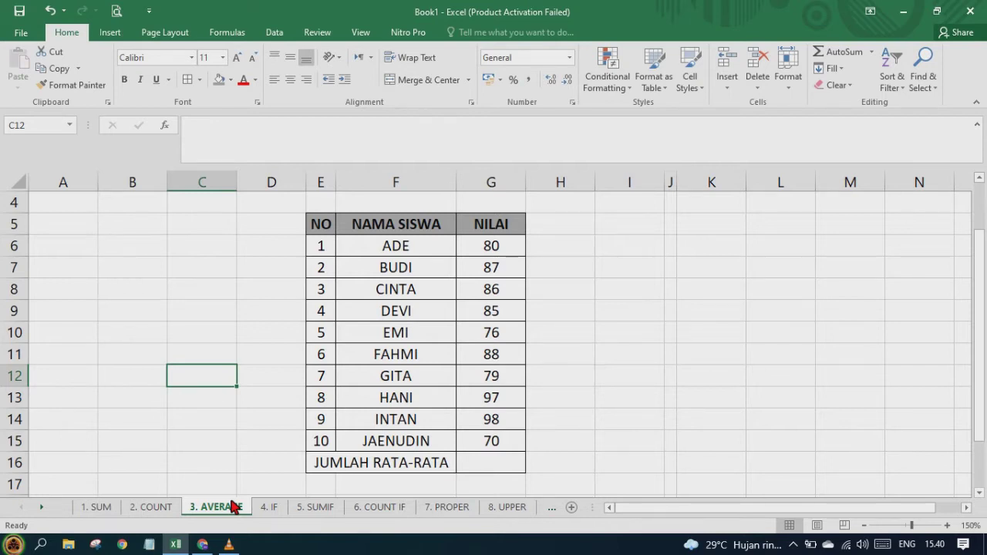
On the 3. AVERAGE sheet, examine the table's headers, the first two student rows and the JUMLAH RATA-RATA label
click(328, 232)
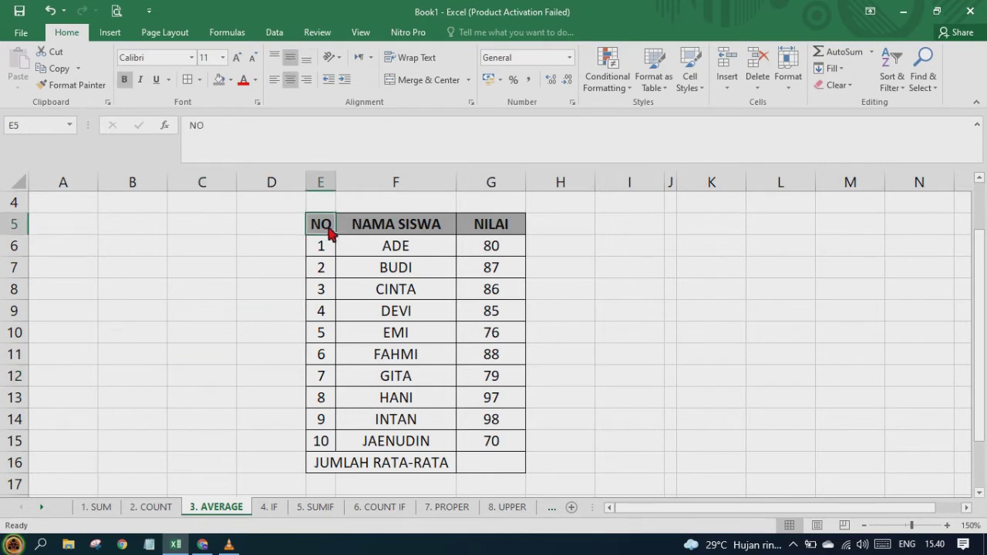
click(382, 231)
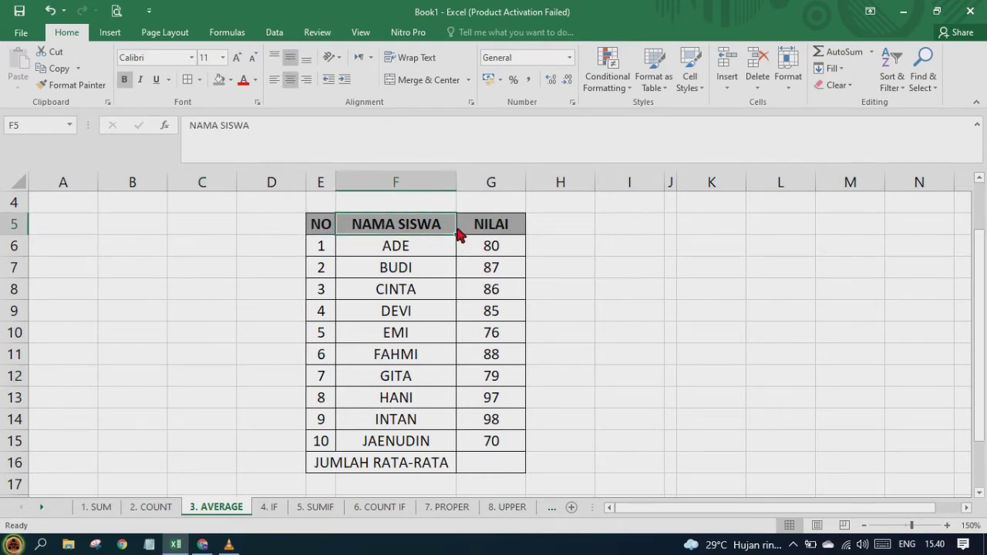
click(499, 230)
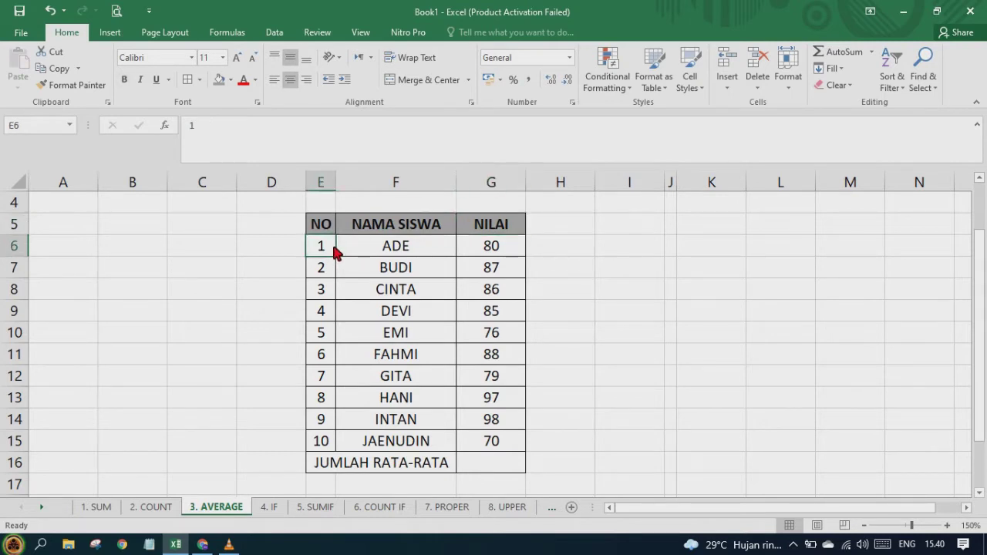
click(367, 253)
click(467, 254)
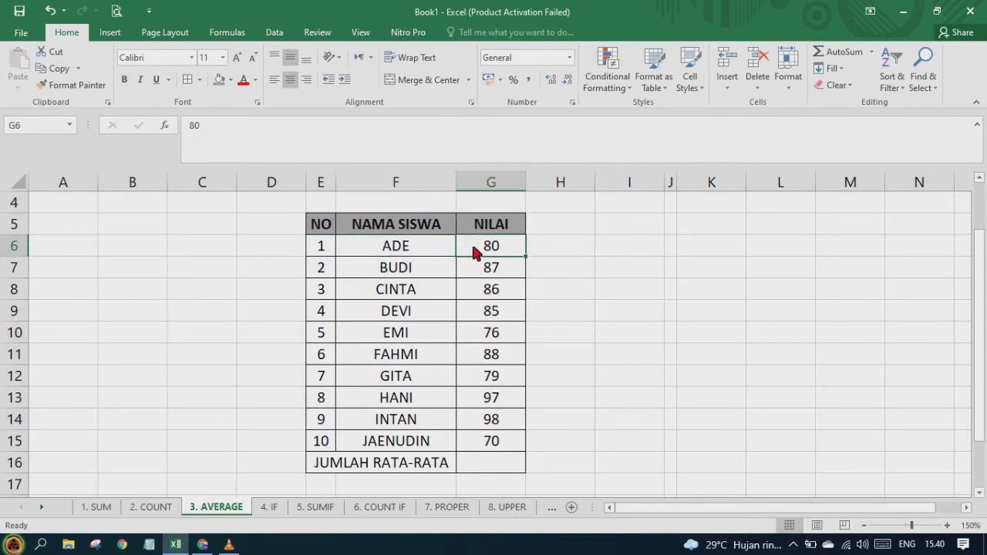
click(336, 274)
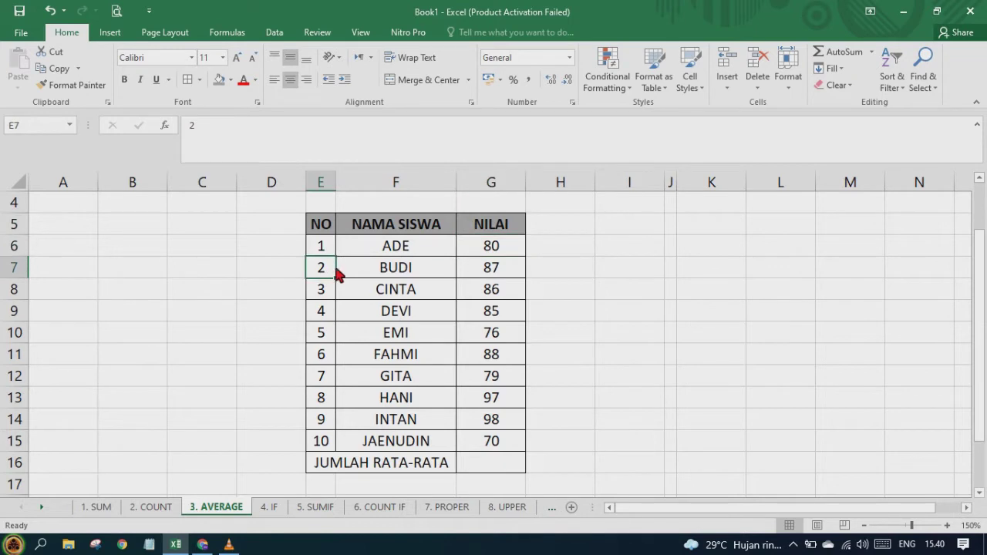
click(380, 277)
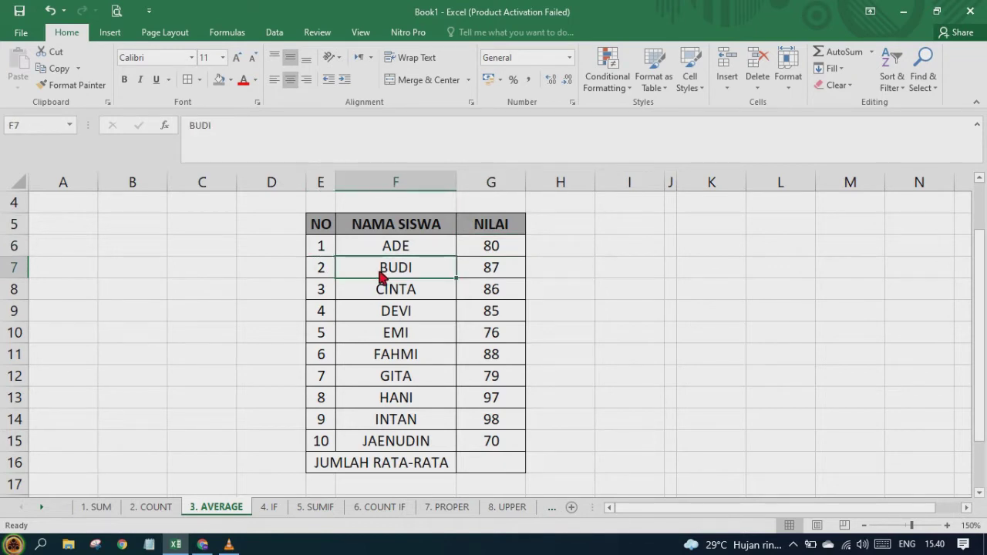
click(479, 283)
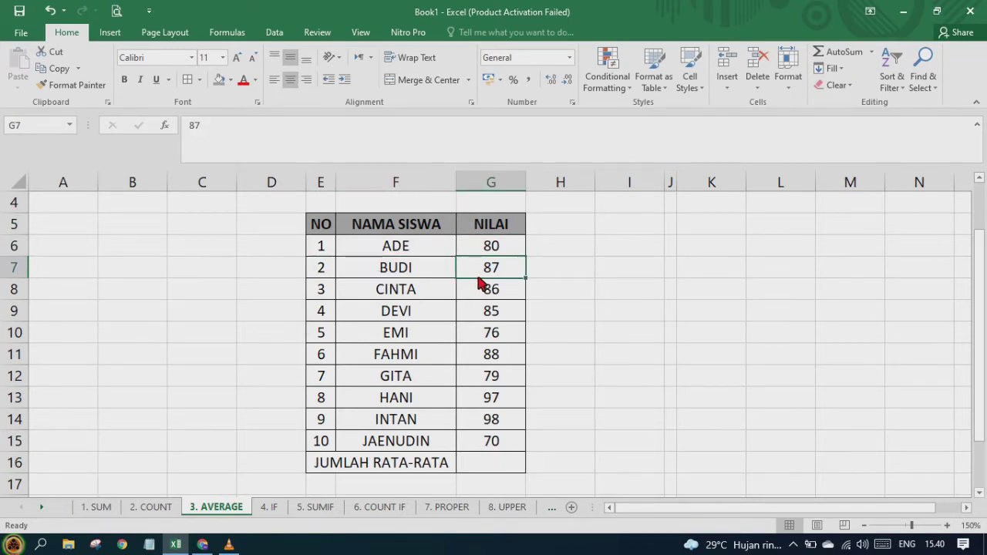
click(405, 472)
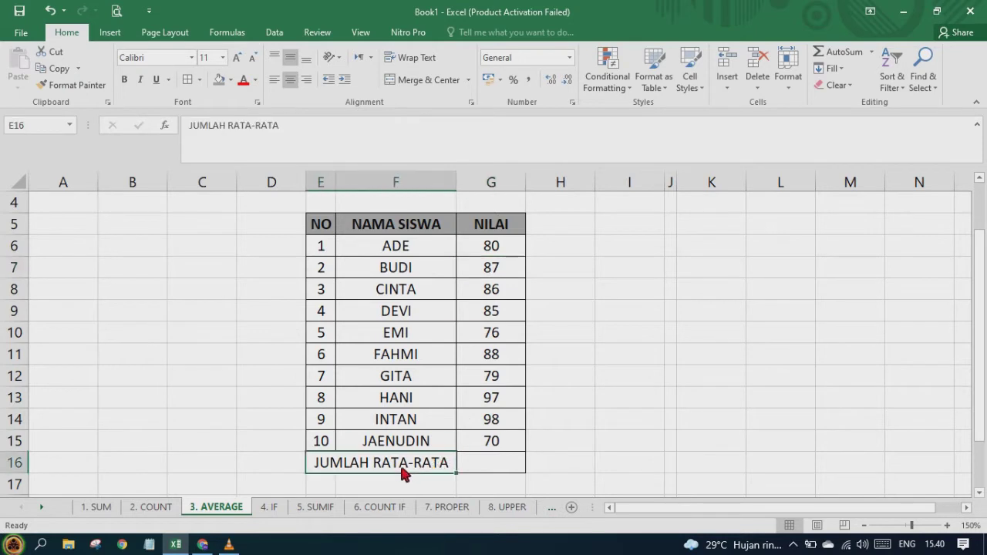
Calculate the average score in the JUMLAH RATA-RATA cell G16 with the formula =AVERAGE(G6:G15)
click(491, 471)
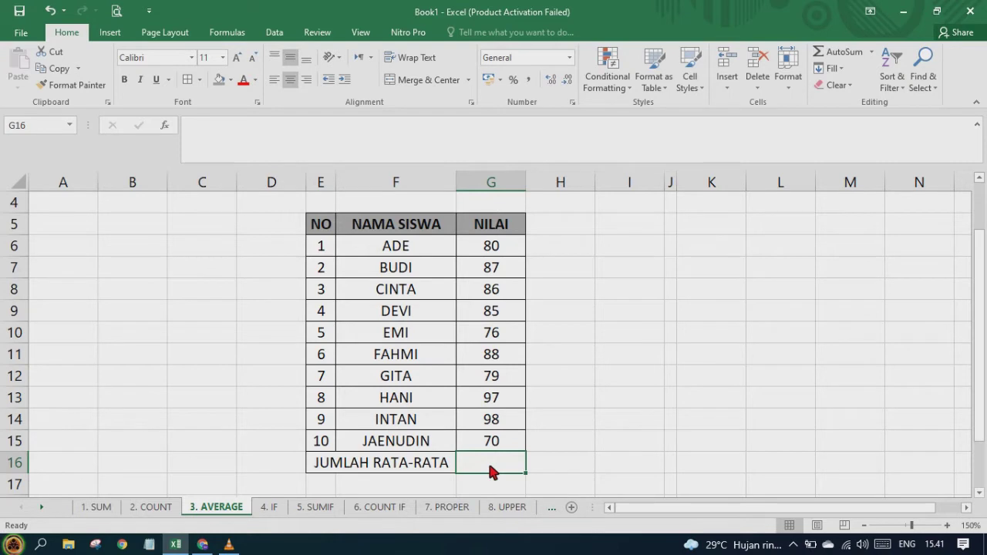
text(=)
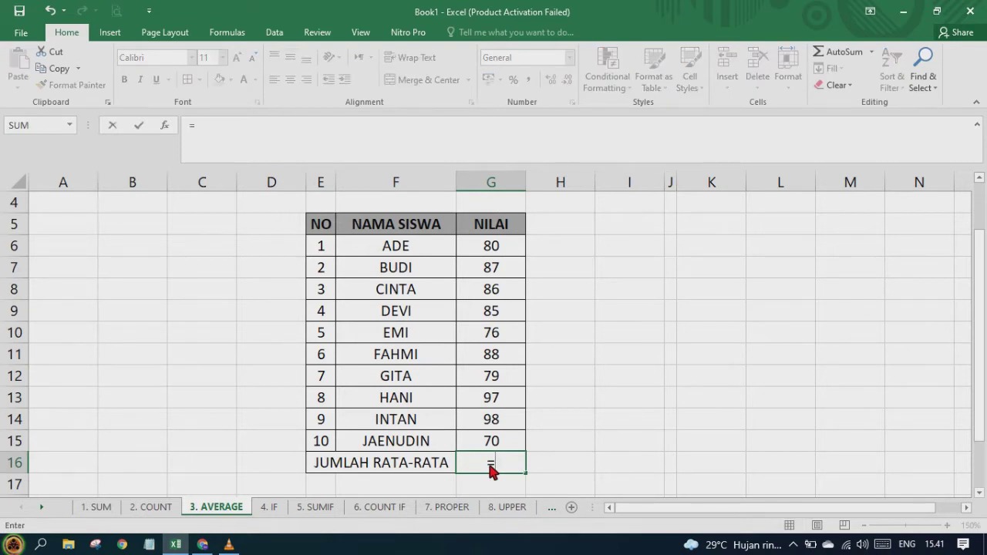
text(A)
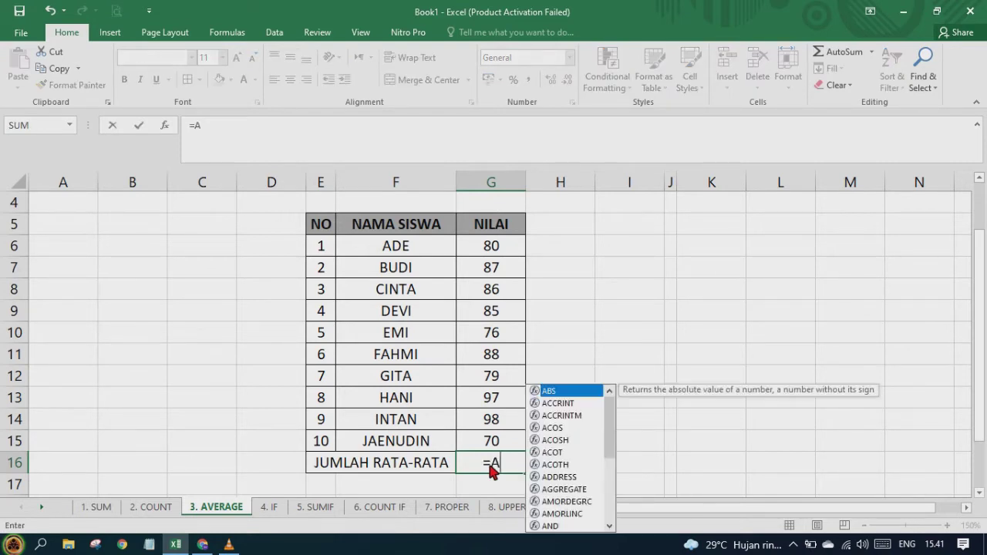
text(VERA)
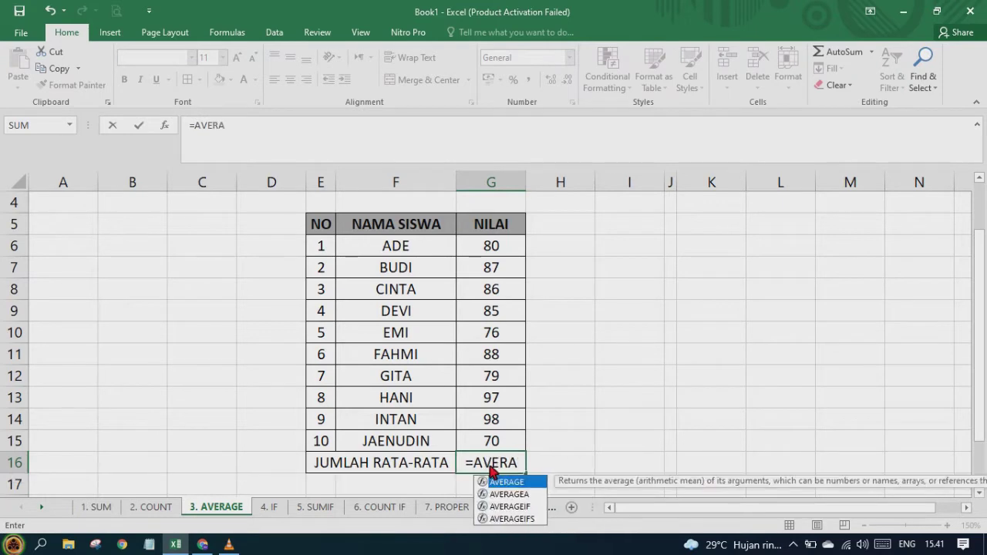
text(GE)
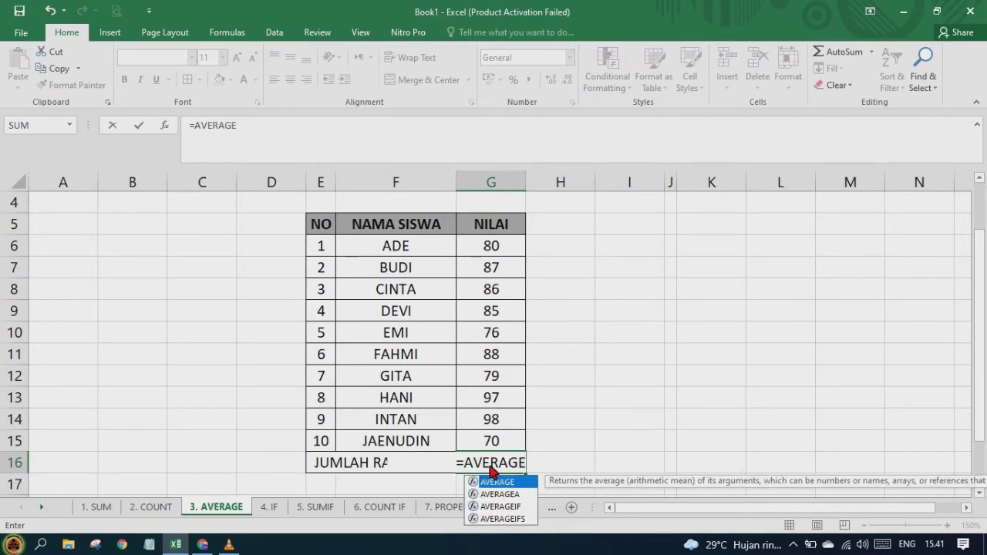
text(()
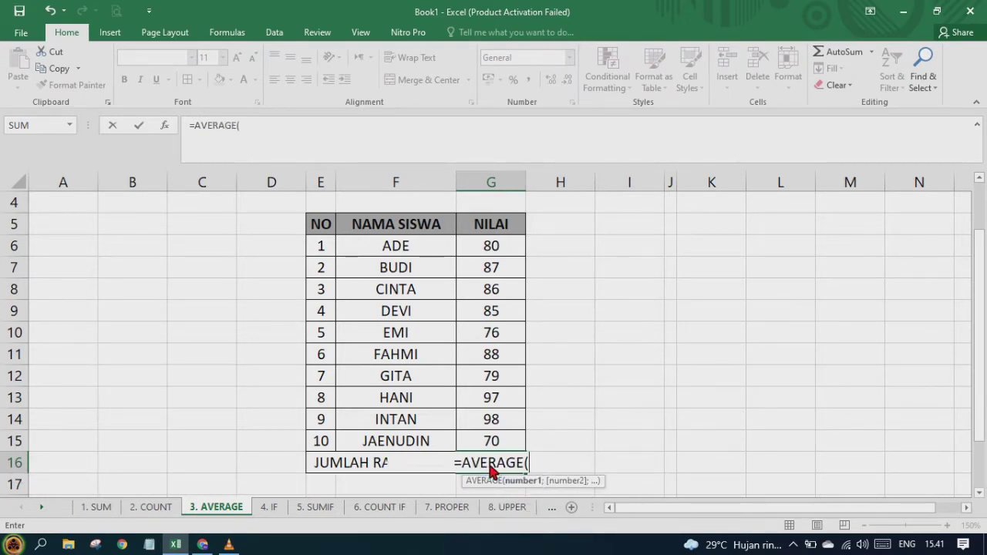
click(505, 248)
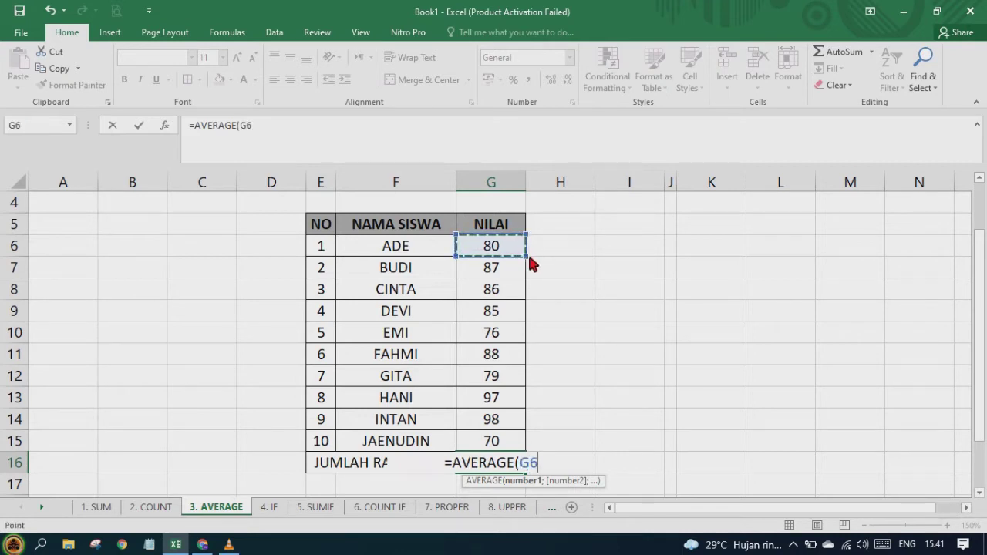
drag(528, 256, 522, 455)
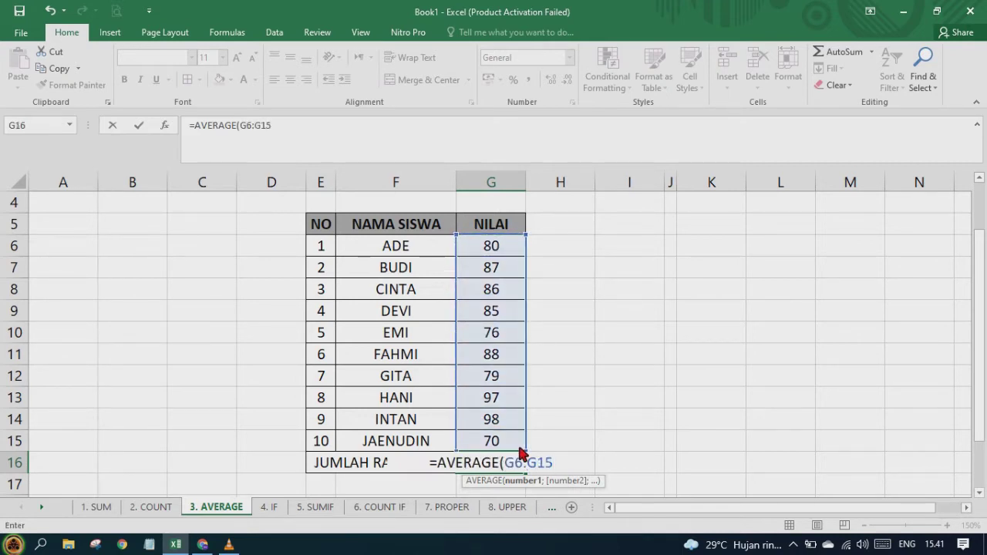
key(Return)
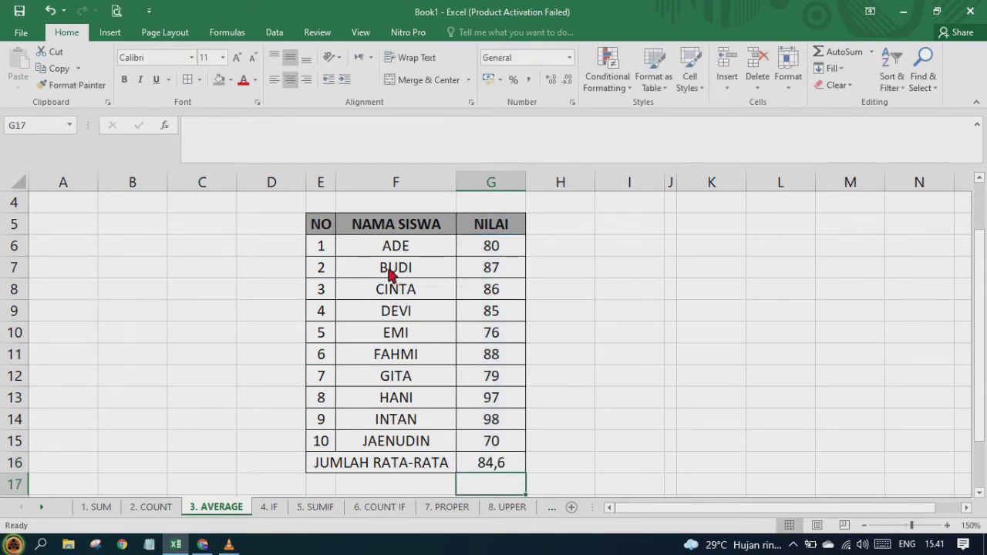
click(505, 465)
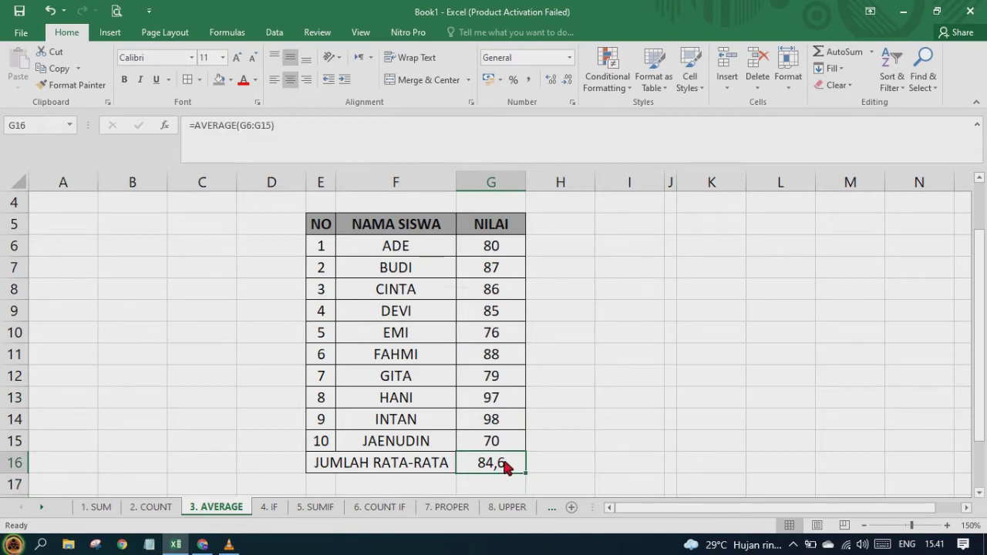
Make the JUMLAH RATA-RATA label and its value in row 16 bold
click(378, 471)
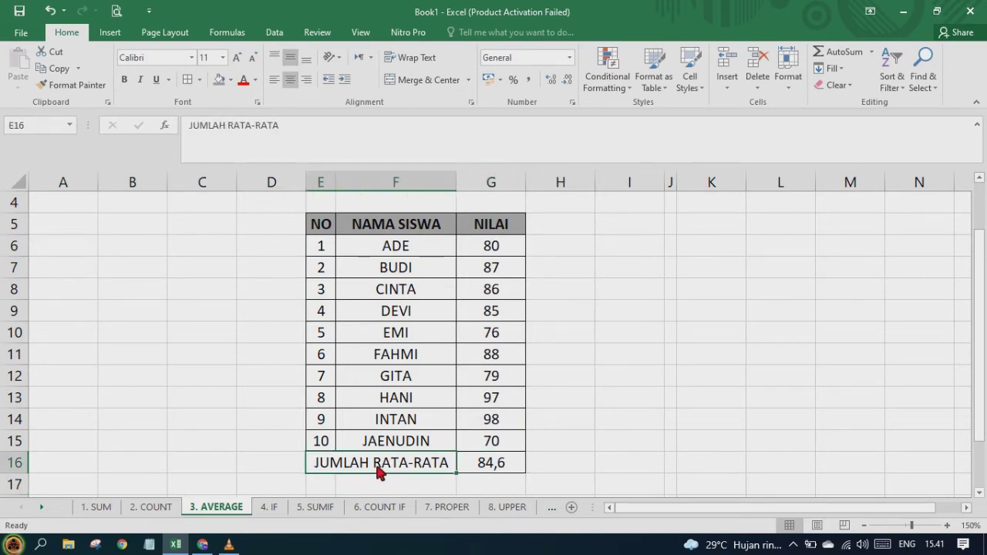
key(shift+Right)
key(ctrl+b)
click(656, 378)
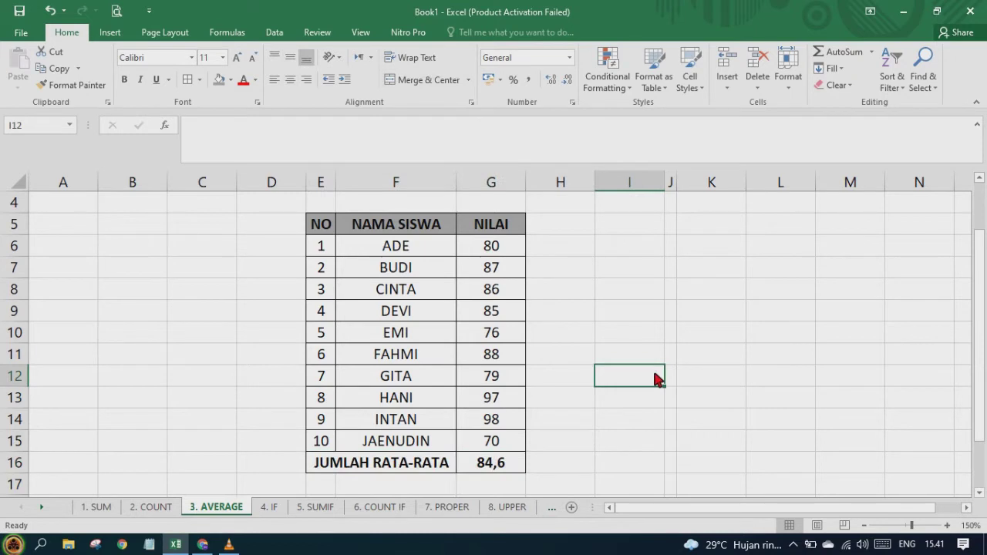
On the 4. IF sheet, review the empty PREDIKAT column and the KETERANGAN table's NILAI ranges with their PREDIKAT grades in K9:L14
click(269, 508)
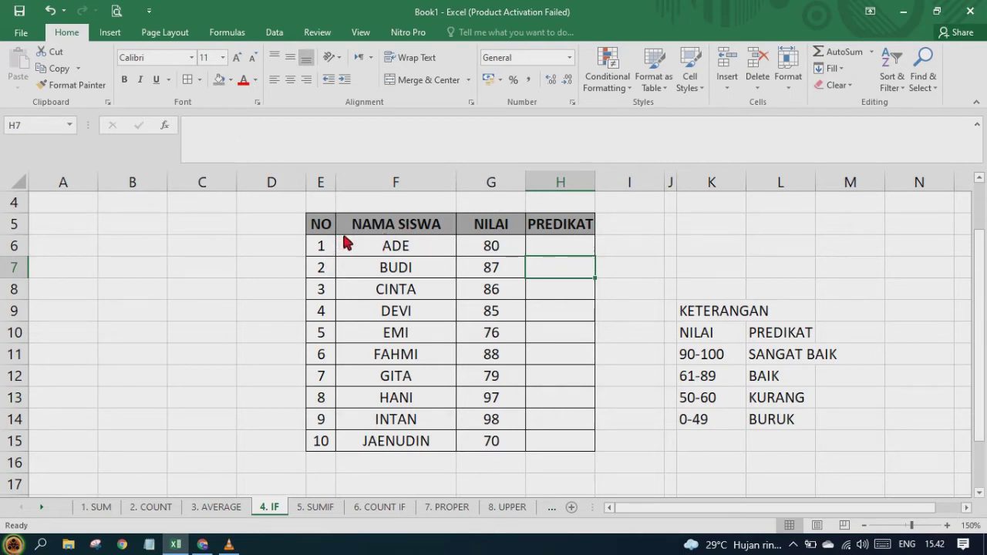
click(551, 257)
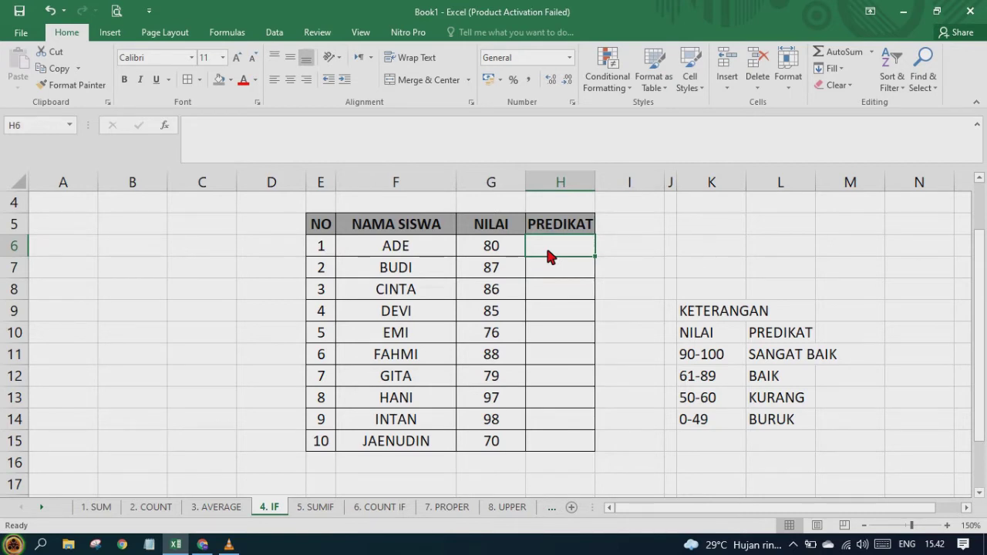
click(705, 319)
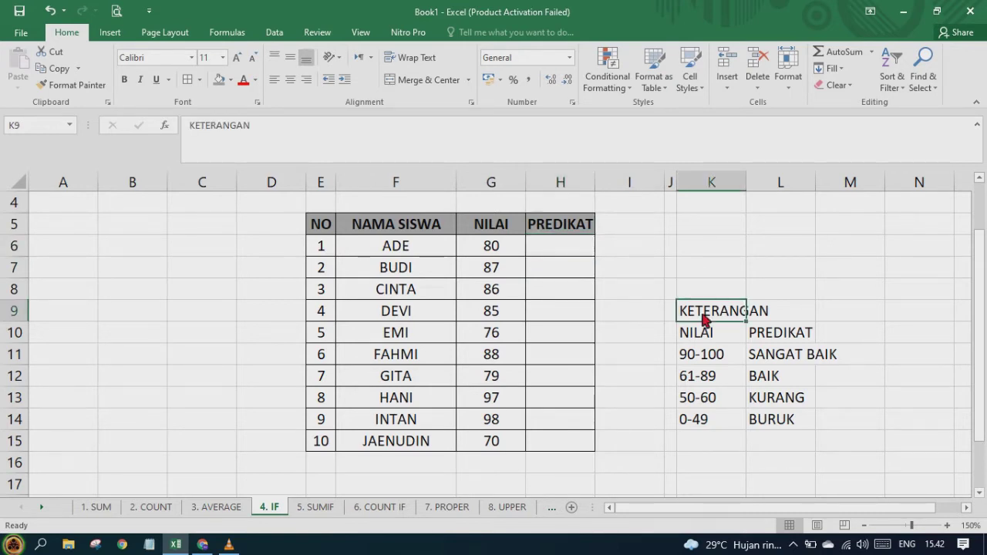
key(Return)
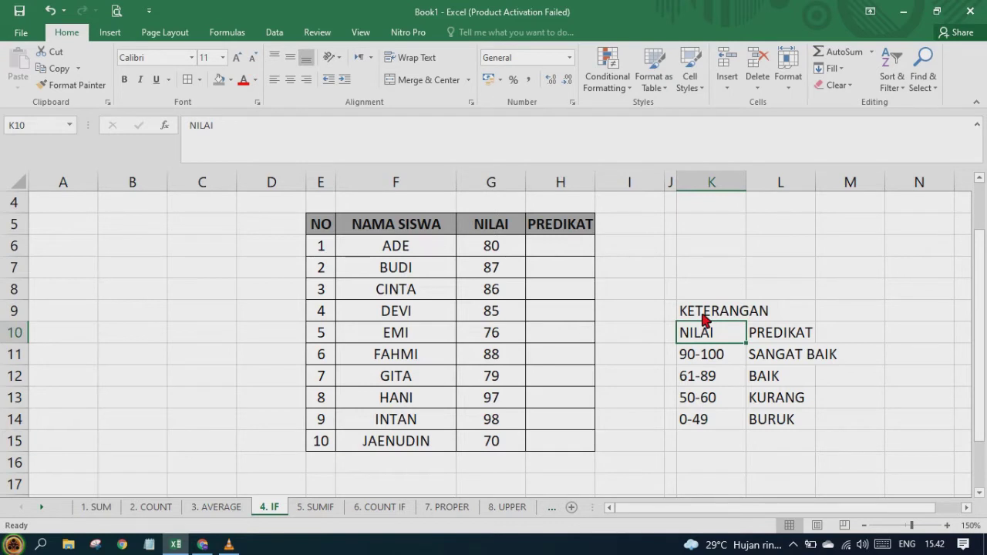
key(Return)
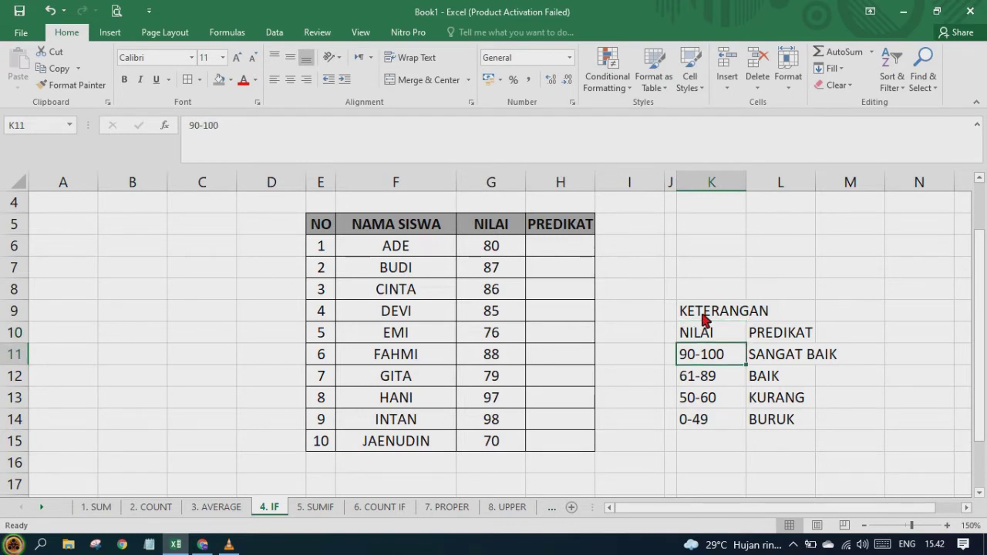
key(Right)
key(Return)
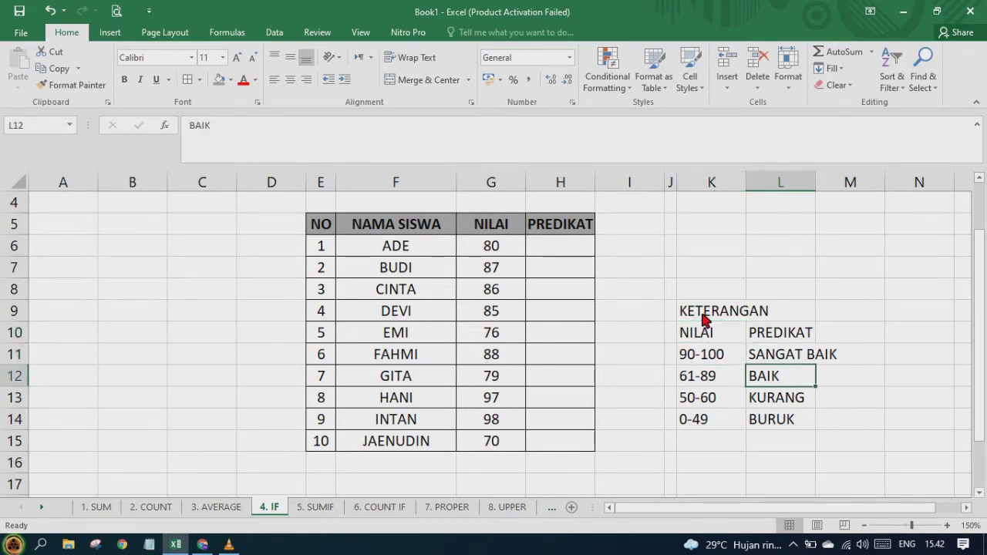
key(Left)
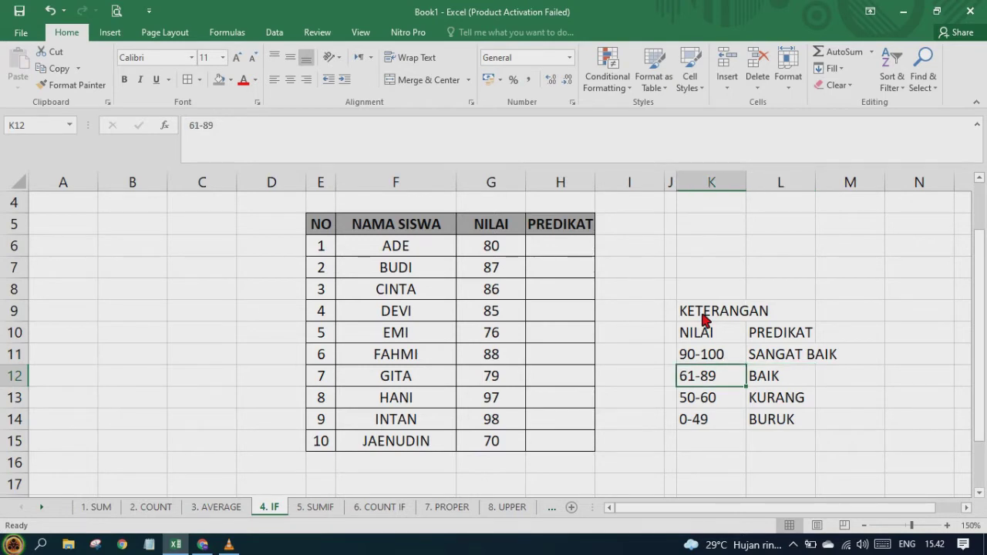
key(Right)
key(Down)
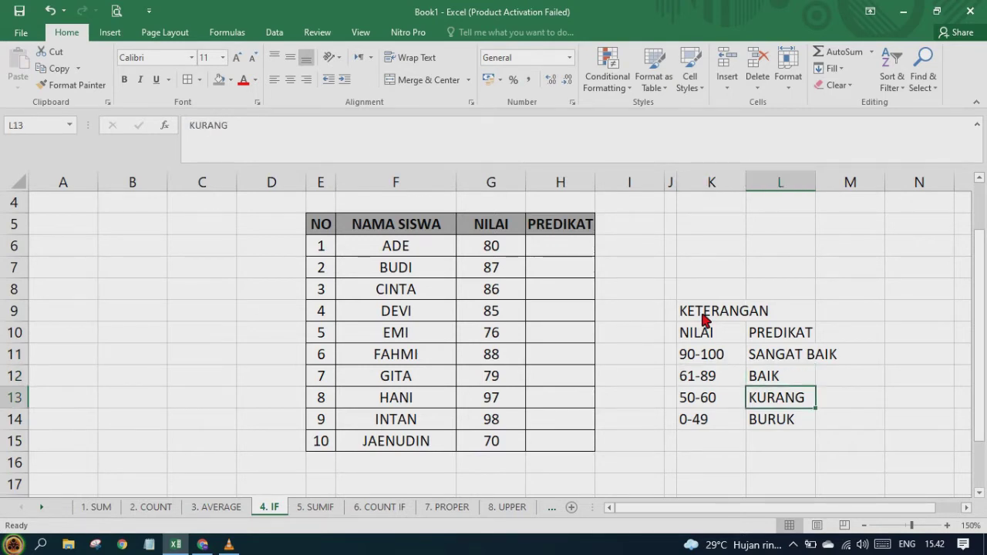
key(Left)
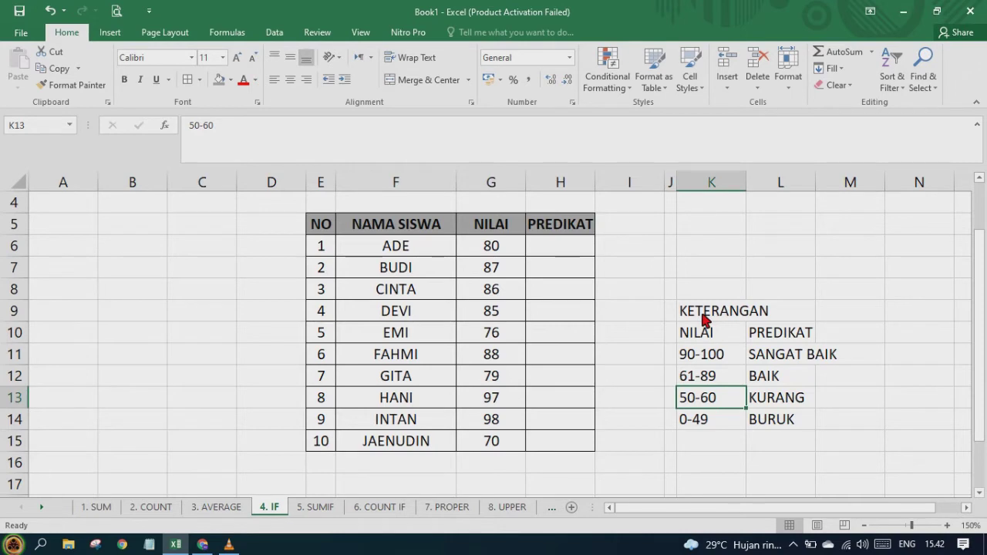
key(Right)
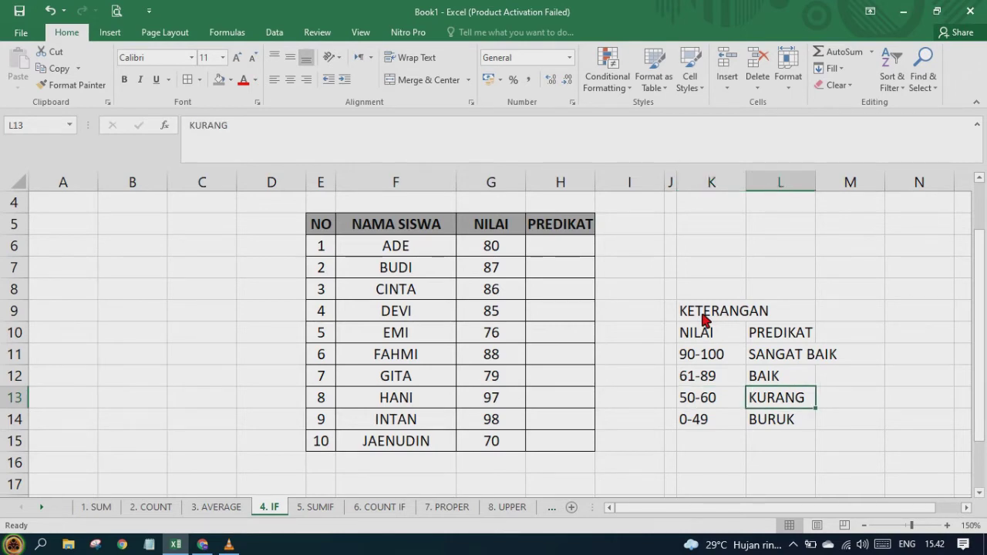
key(Down)
key(Left)
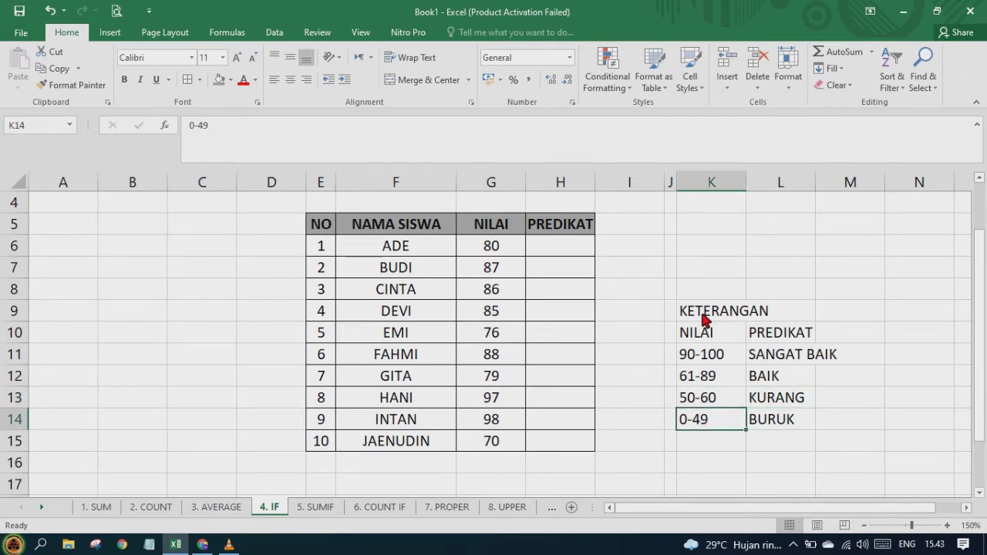
key(Right)
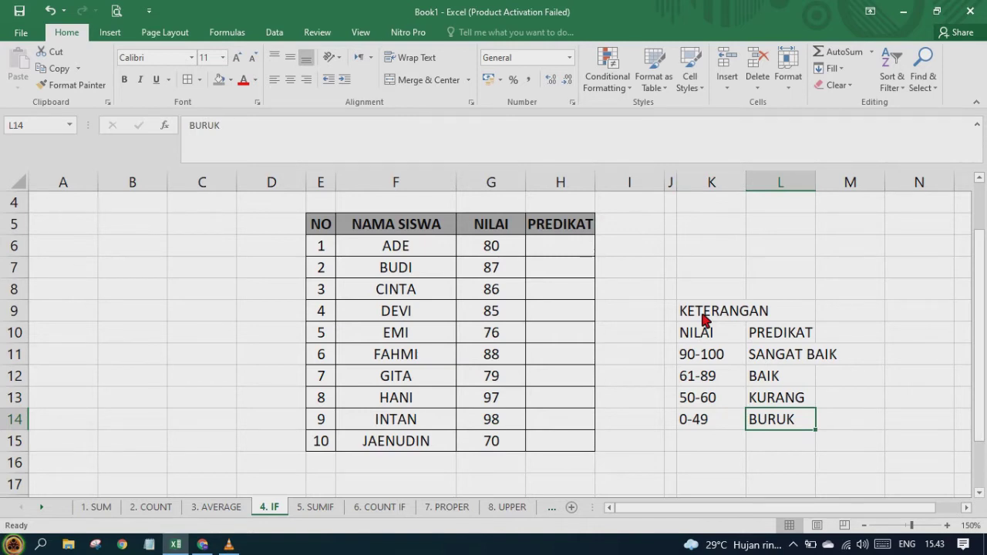
Begin the first student's PREDIKAT formula in cell H6 with =IF(G6>=90;"SANGAT BAIK"; based on the NILAI in G6
key(Up)
key(Up)
key(Up)
key(Up)
key(Up)
key(Up)
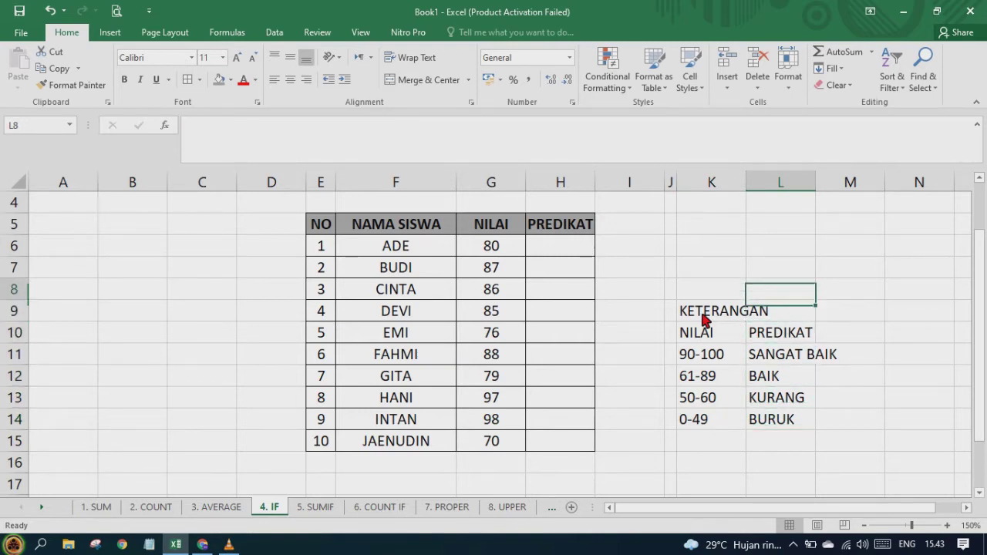
key(Left)
key(Left)
key(Left)
key(Left)
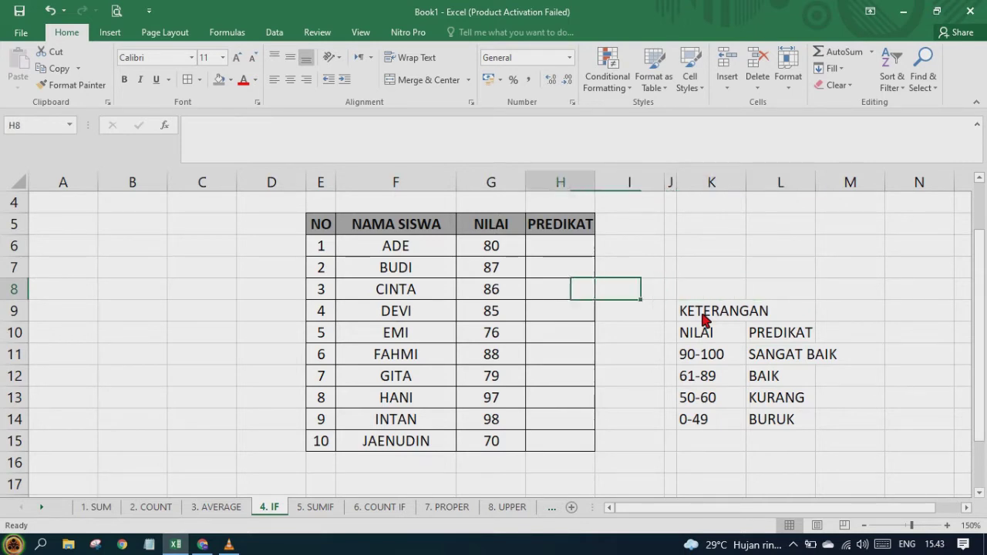
key(Up)
key(Up)
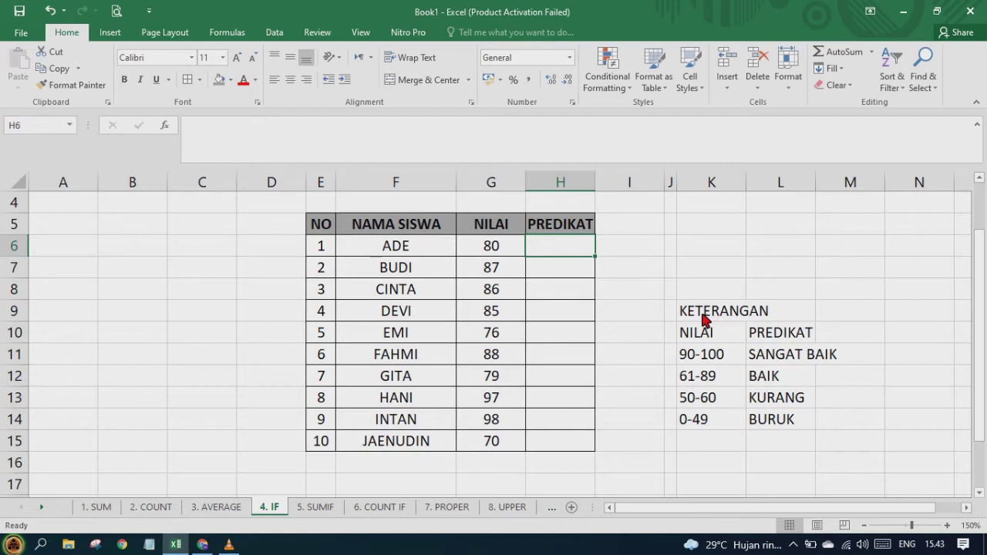
text(=)
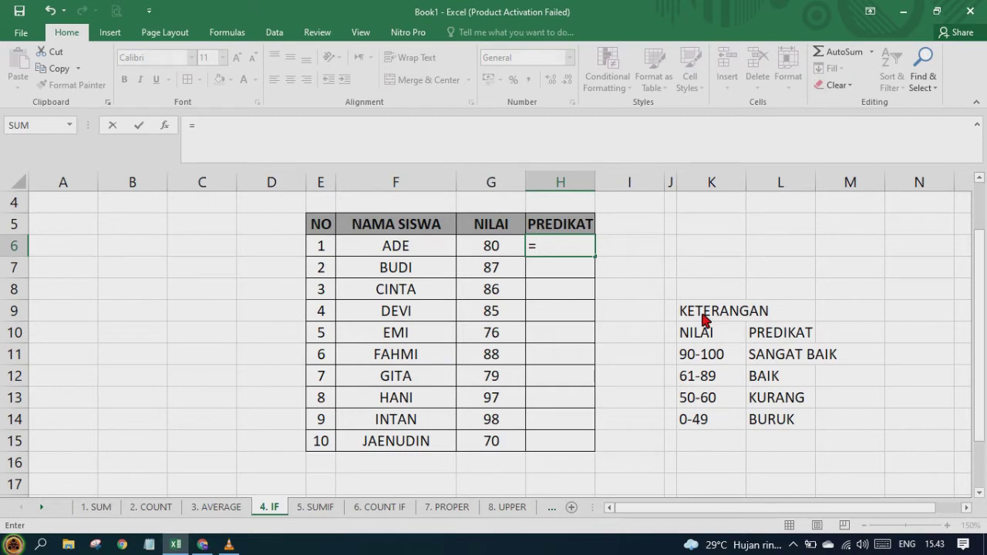
text(IF)
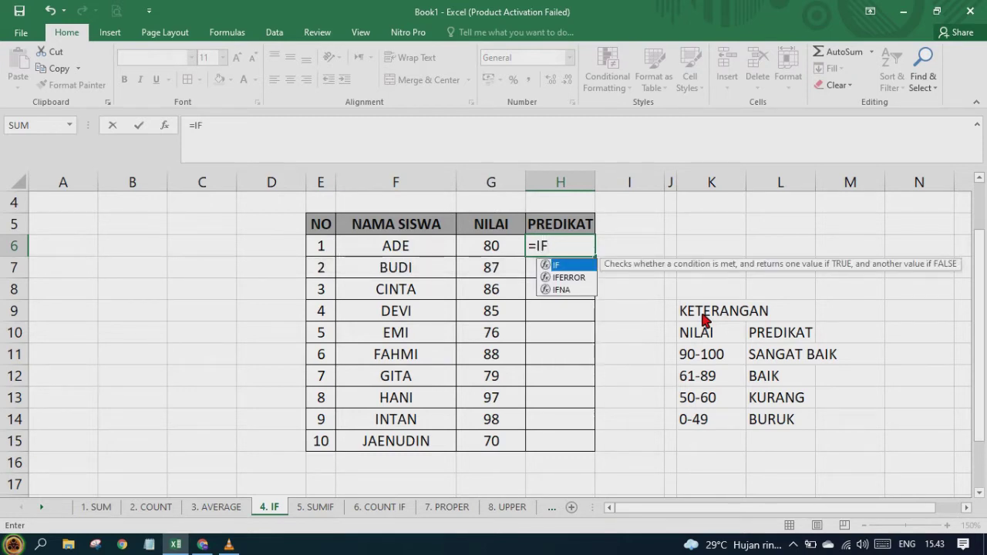
text(()
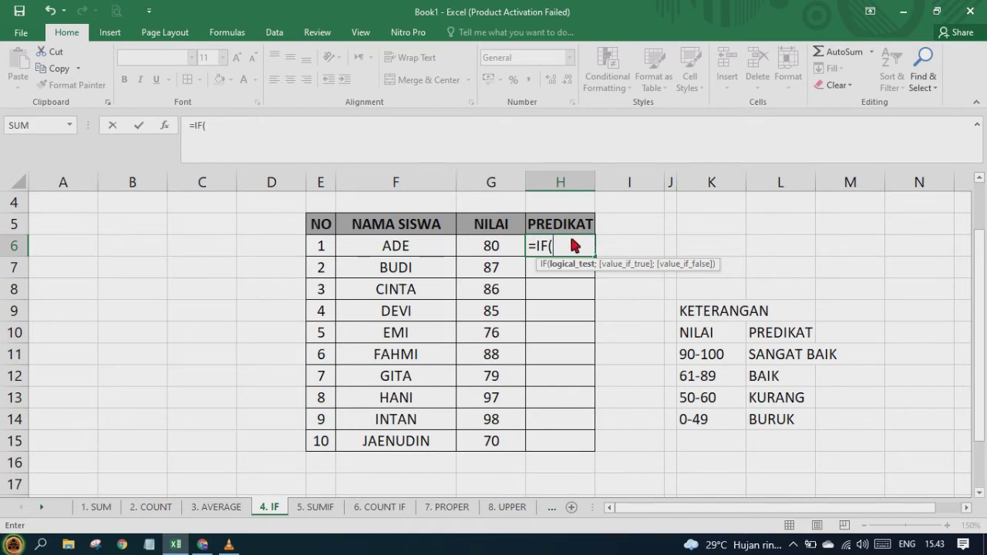
click(513, 255)
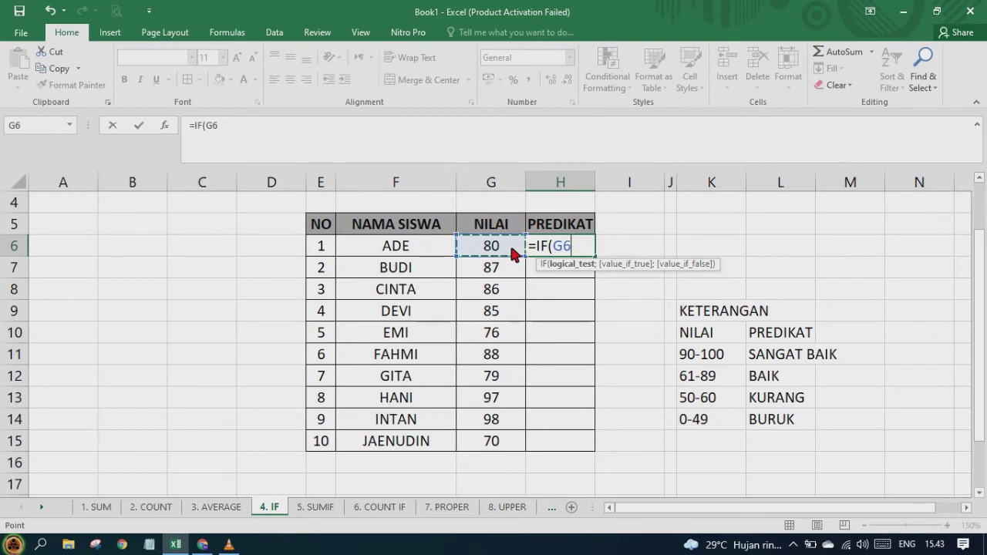
text(>=)
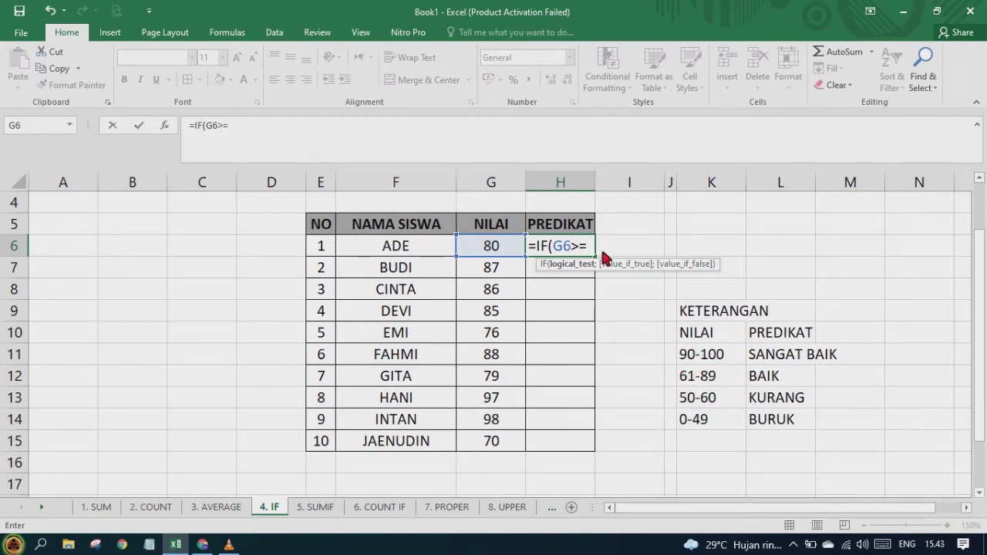
text(90;)
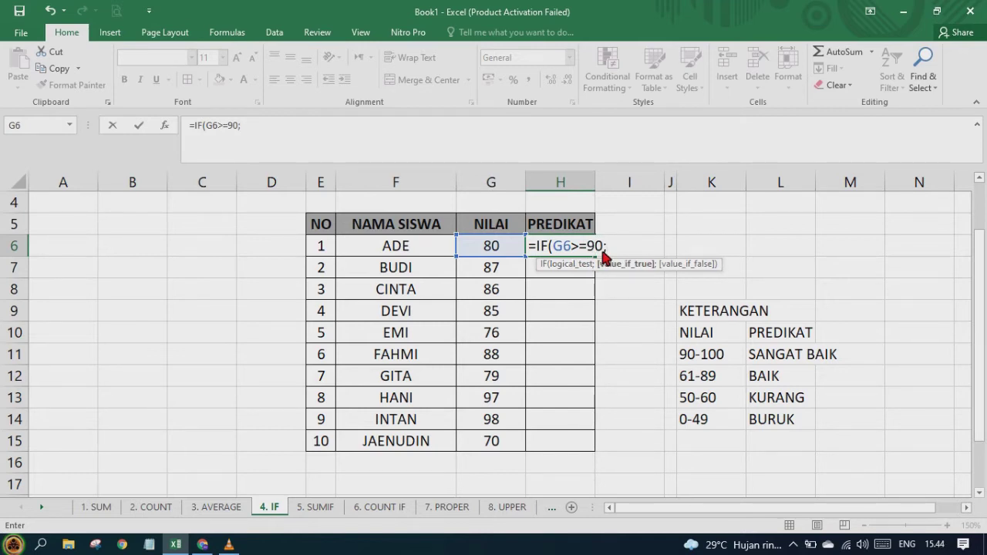
text("SANGAT)
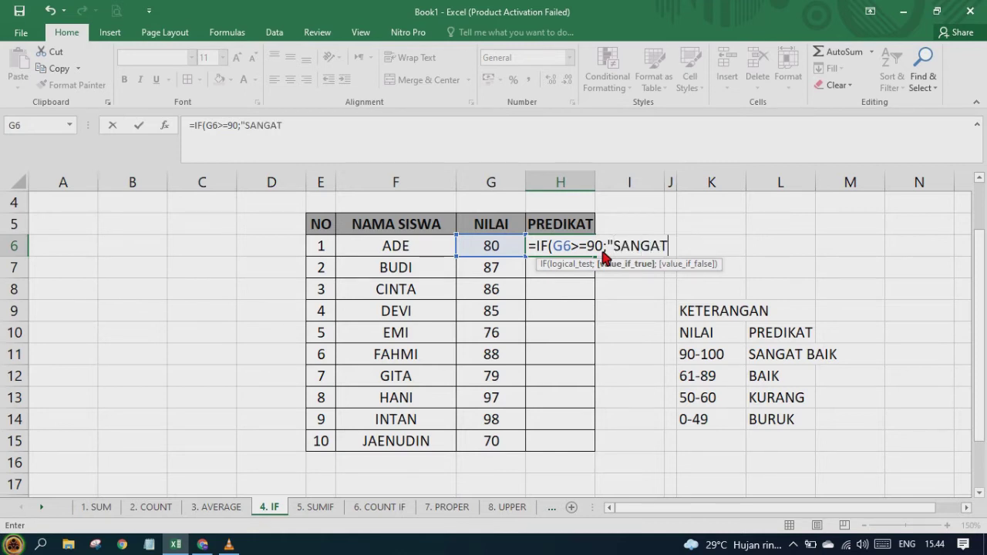
text( BAIK")
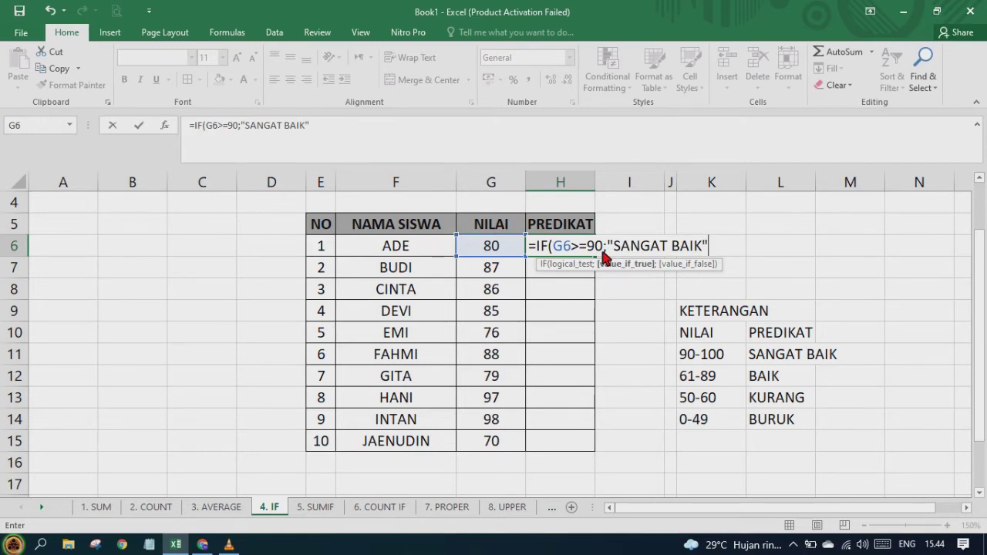
text(;)
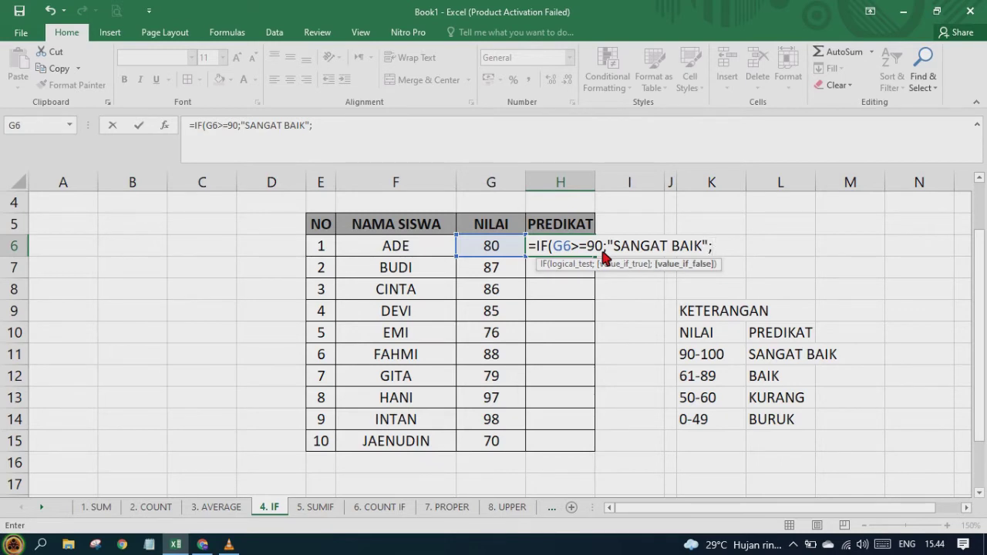
Continue the H6 formula with a nested condition IF(G6>=61;"BAIK"; as the value if false
text(IF)
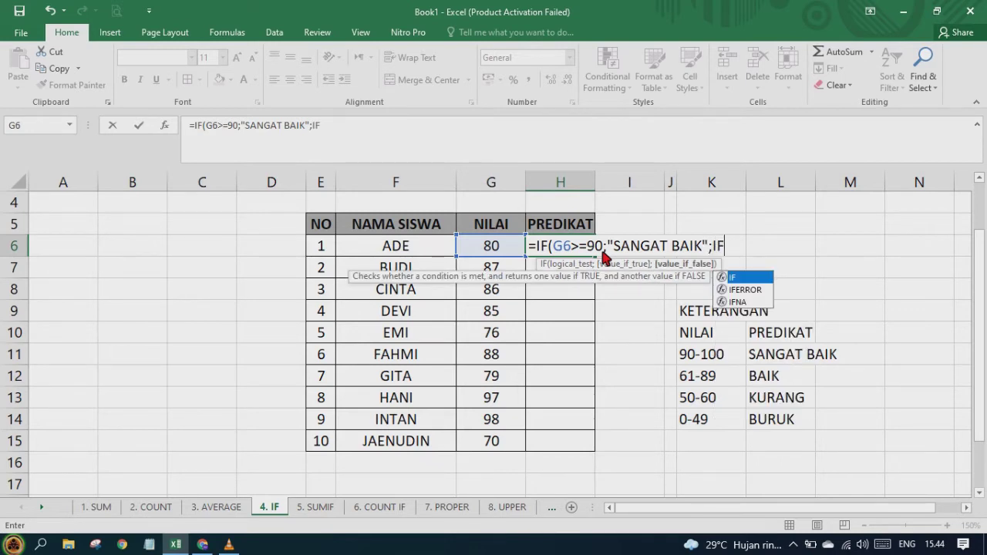
text(()
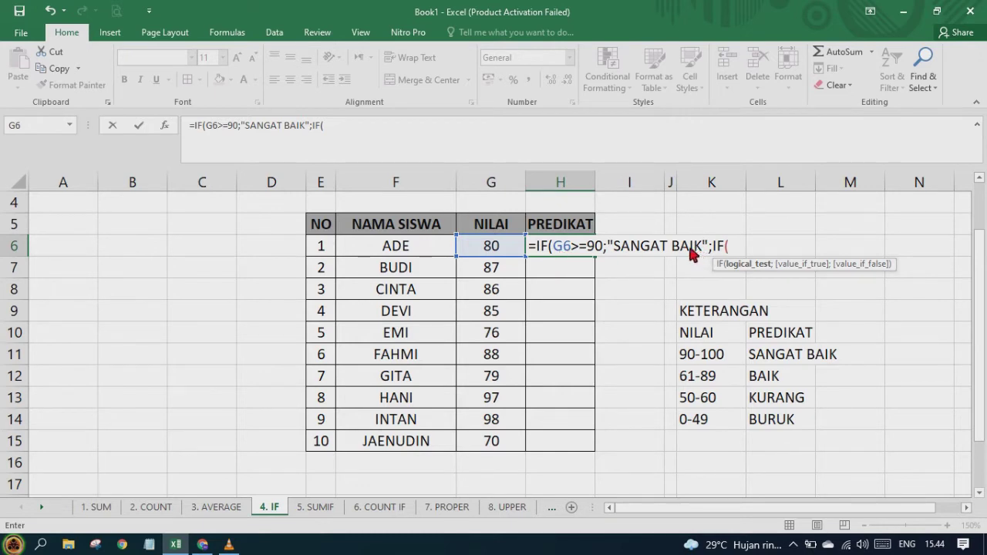
click(511, 249)
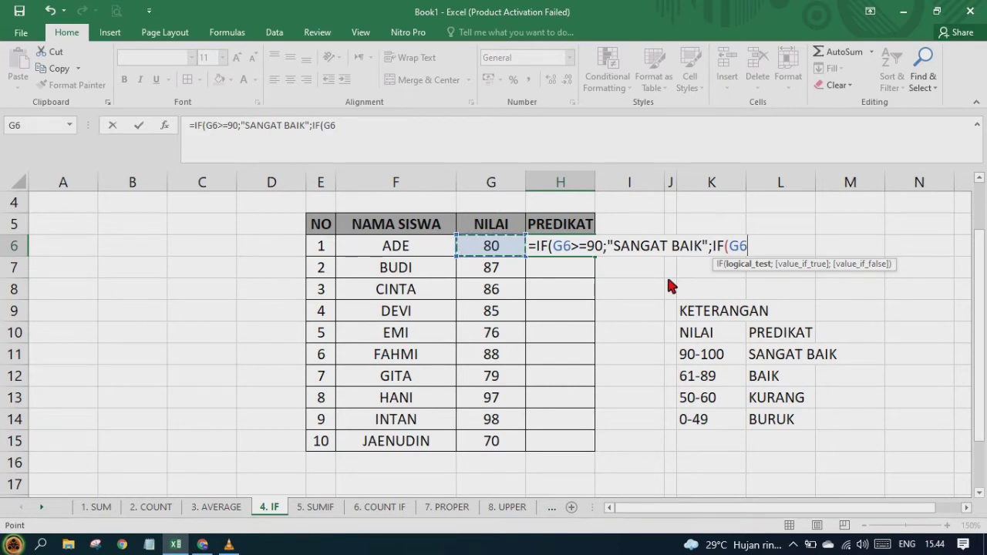
text(>=)
key(BackSpace)
text(=)
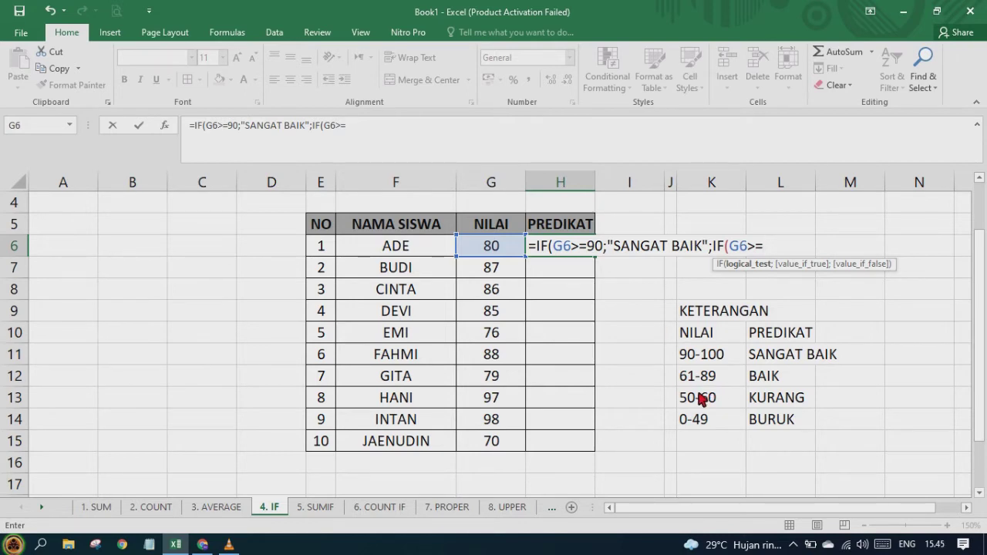
text(61)
text(;)
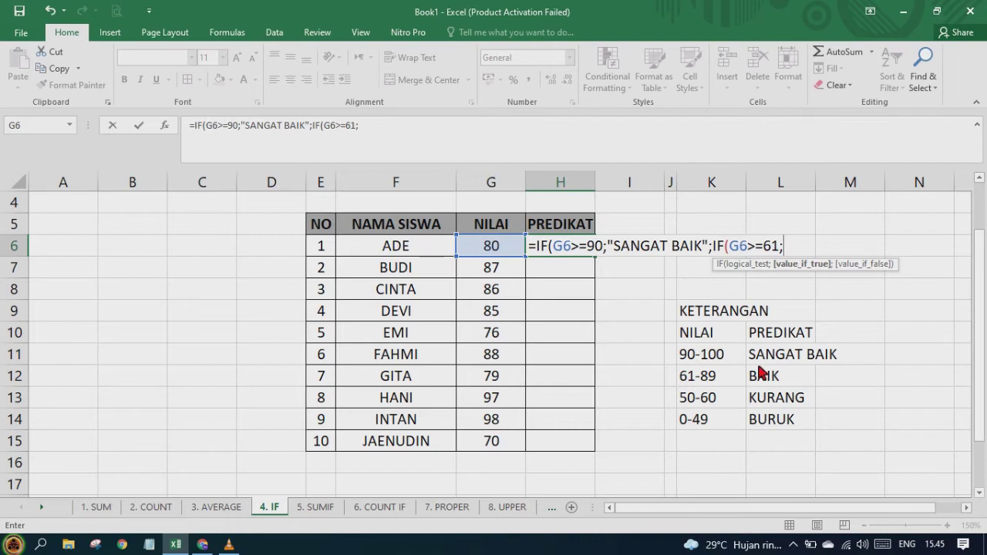
text("BAIK";)
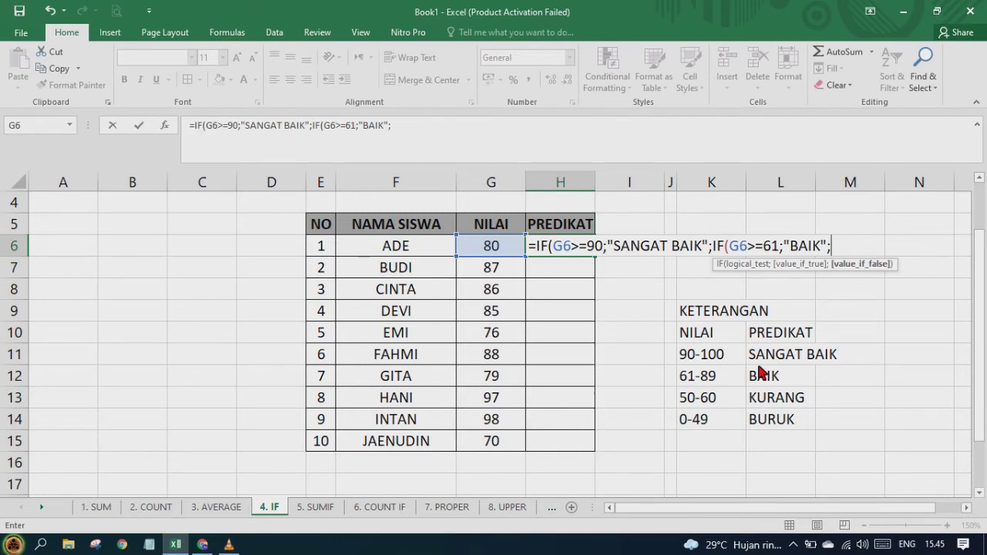
Complete the H6 formula with a third nested condition IF(G6>=50;"KURANG";"BURUK" and enter it, accepting the closing parentheses correction
text(IF)
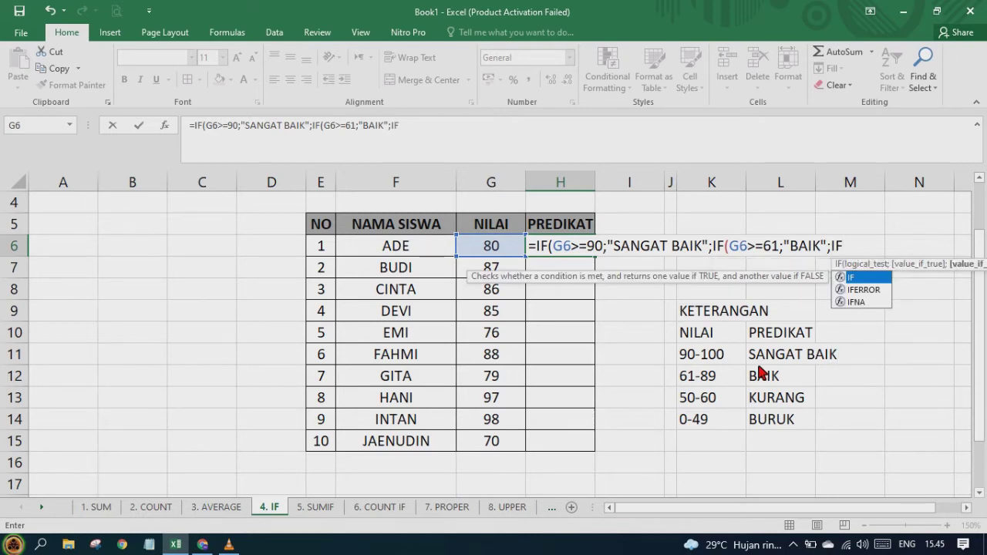
text(()
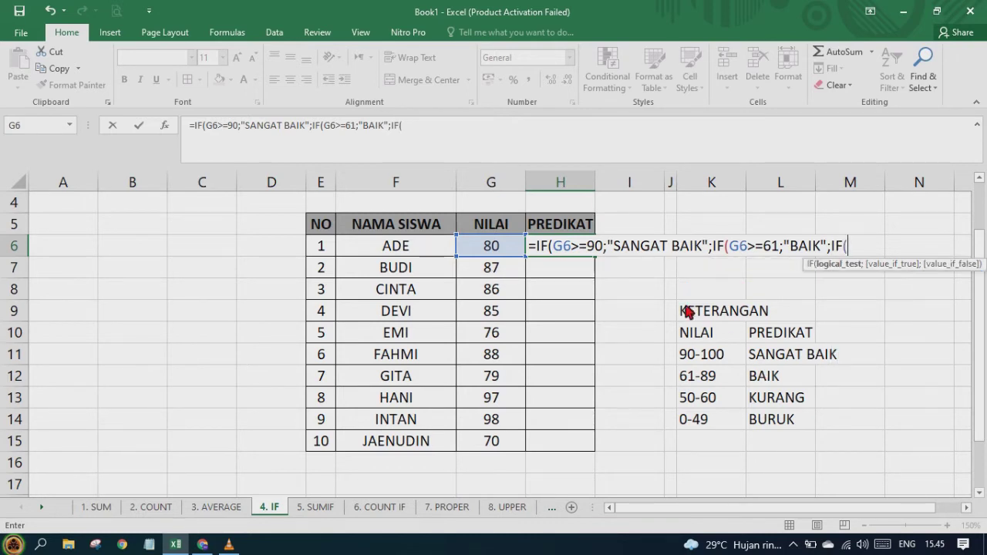
click(498, 252)
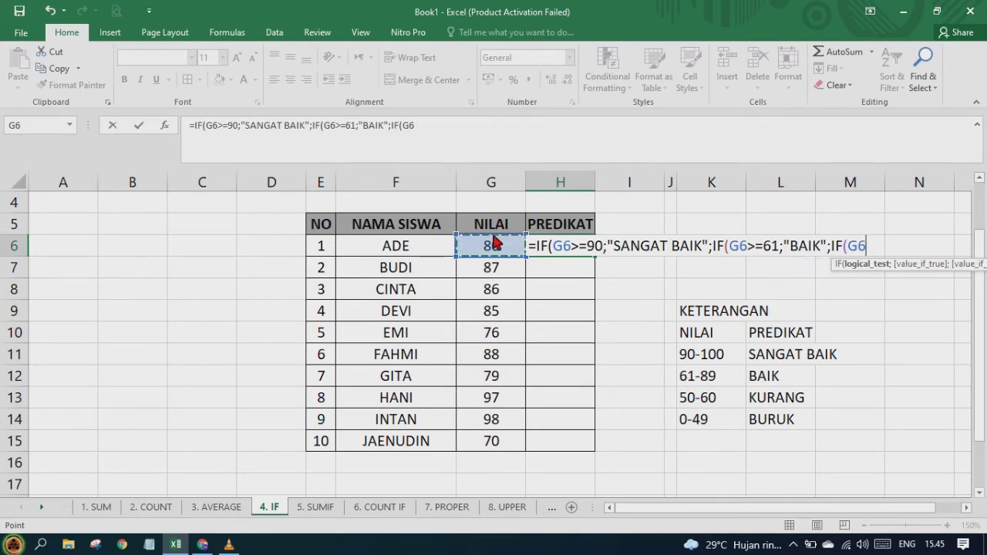
text(>=)
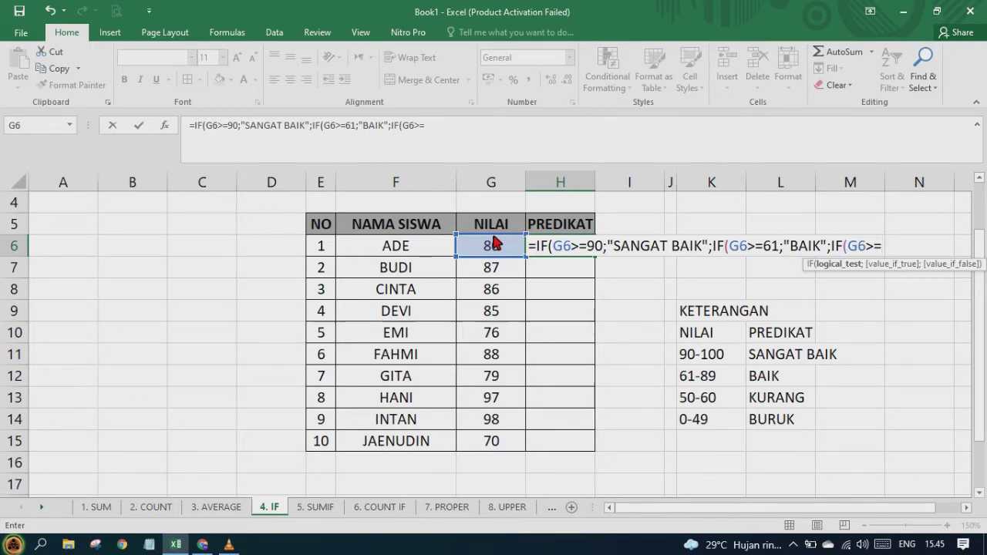
text(;")
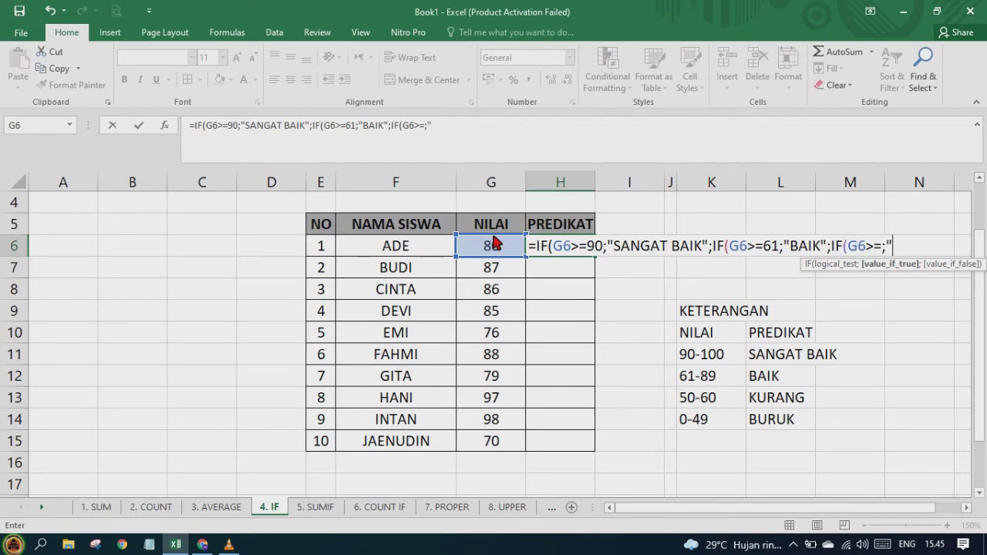
key(BackSpace)
key(BackSpace)
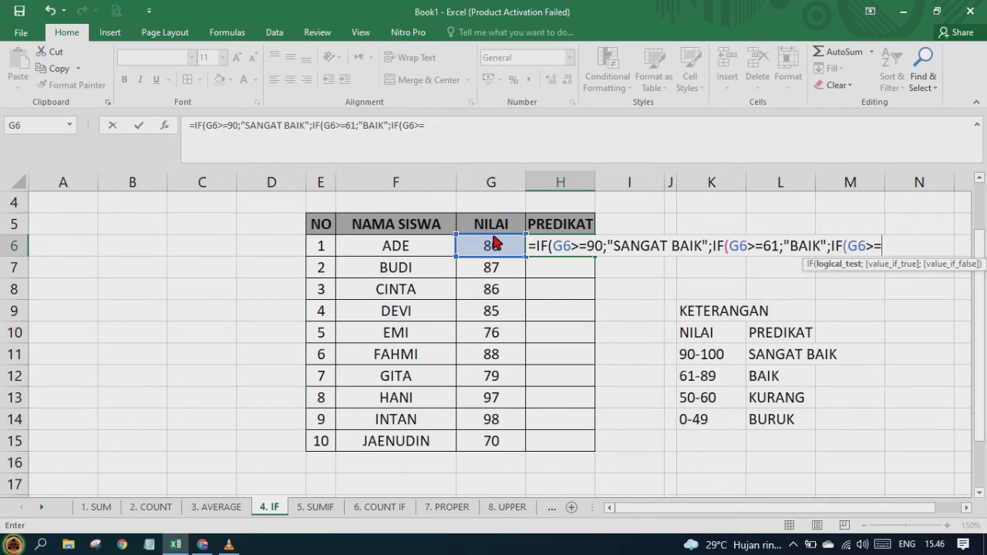
text(50;)
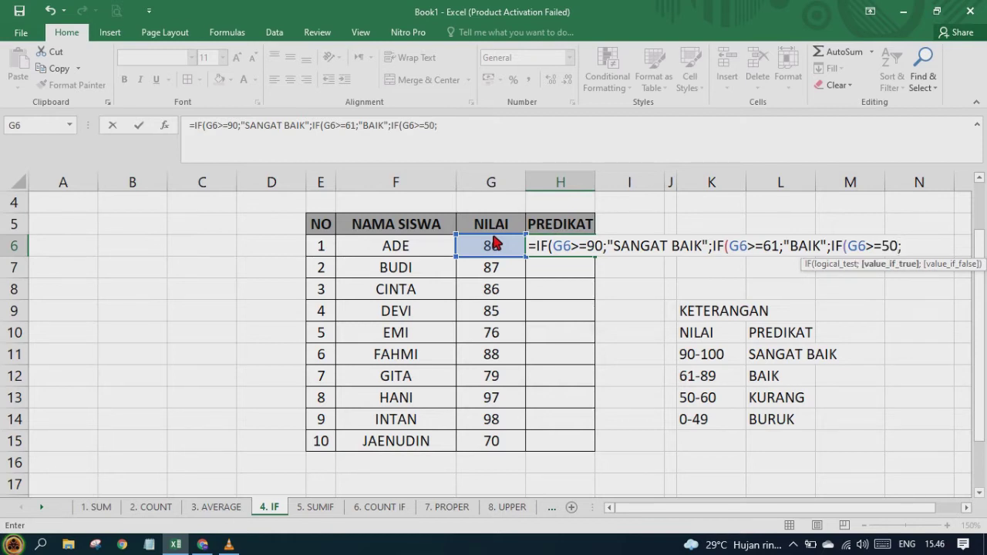
text("KURANG)
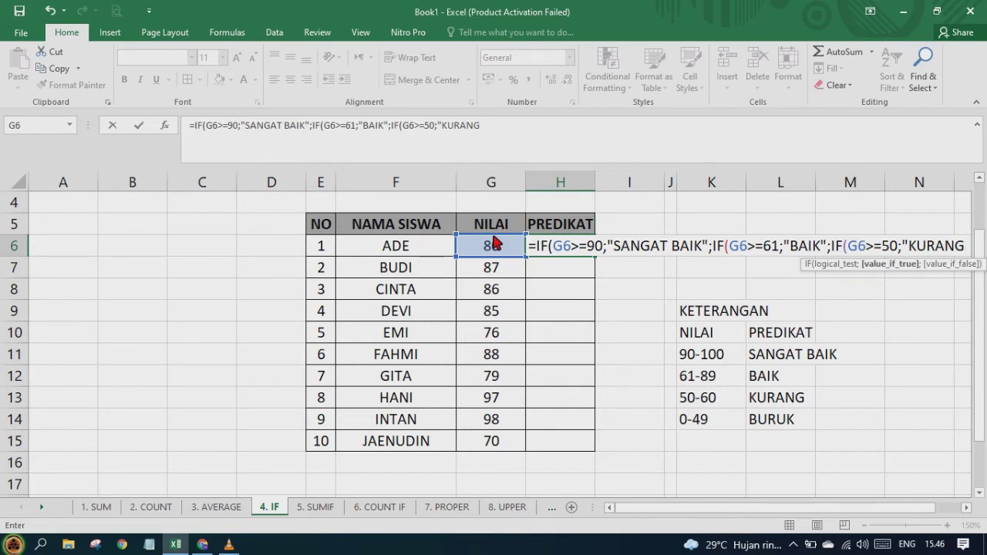
text(";)
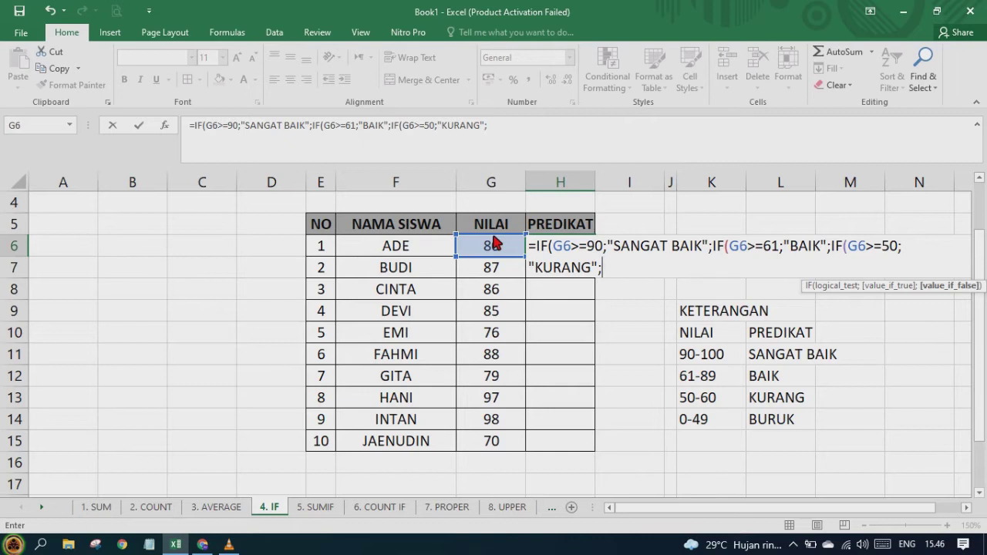
text("BURUK)
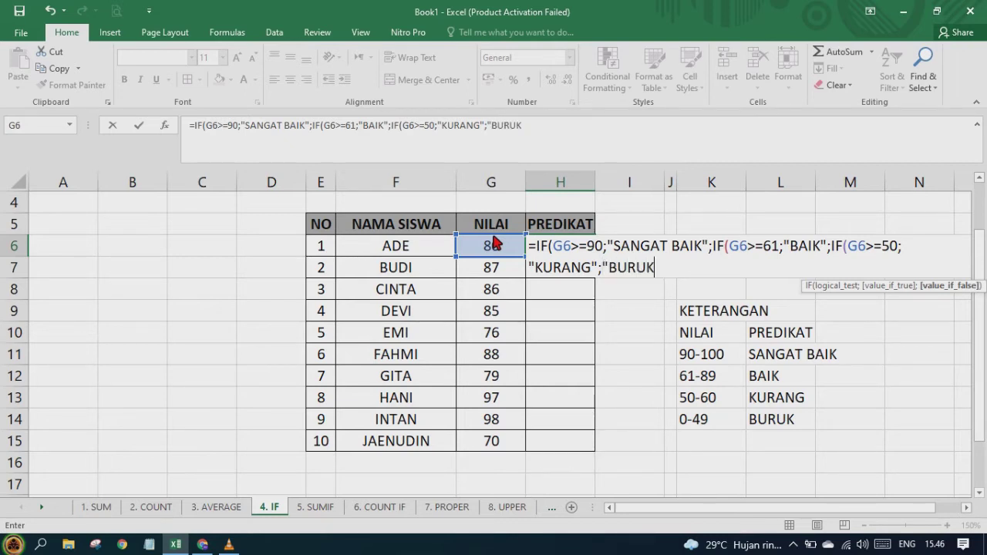
text(")
key(Return)
key(Return)
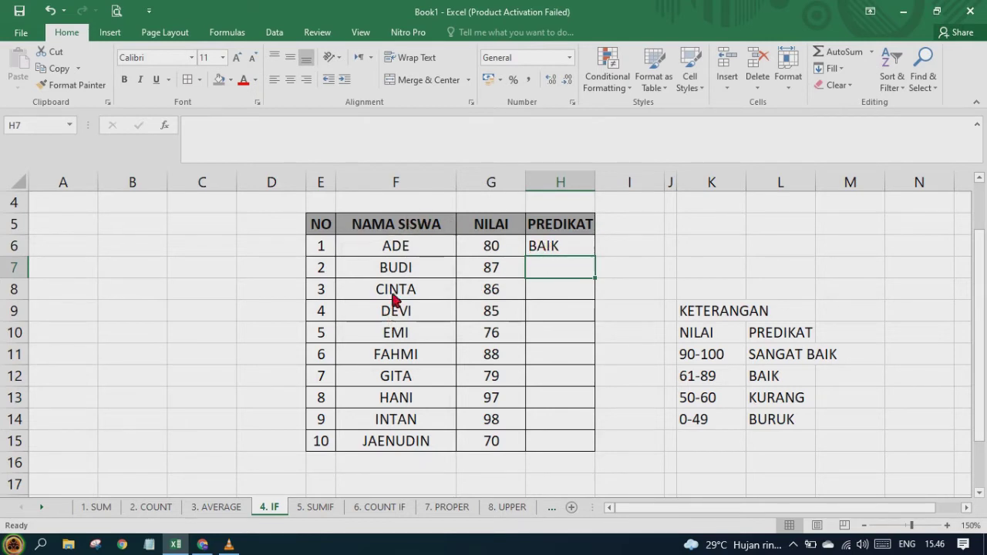
Check the first student's grade against the 61-89 row of the KETERANGAN table, and fill the H6 formula down through H15
click(492, 255)
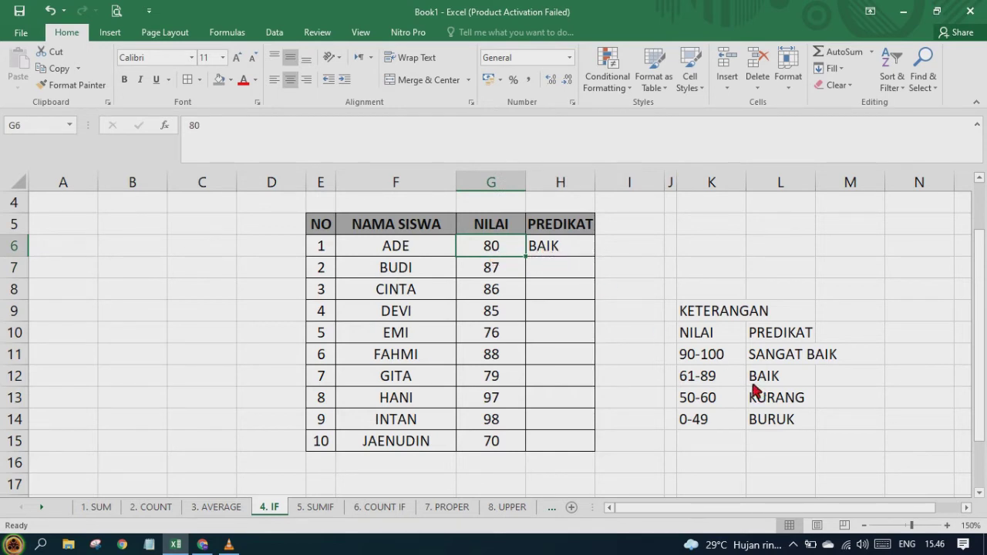
click(700, 383)
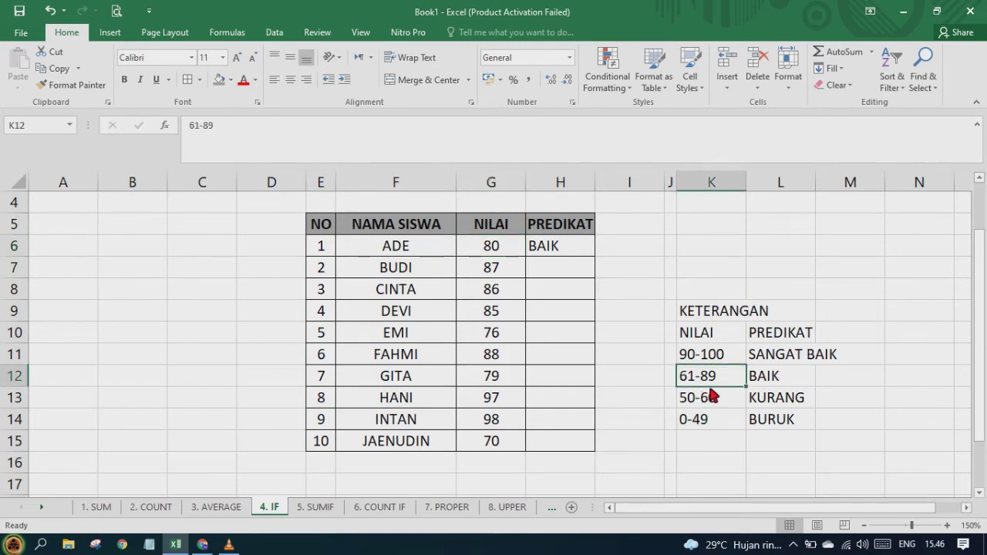
click(778, 386)
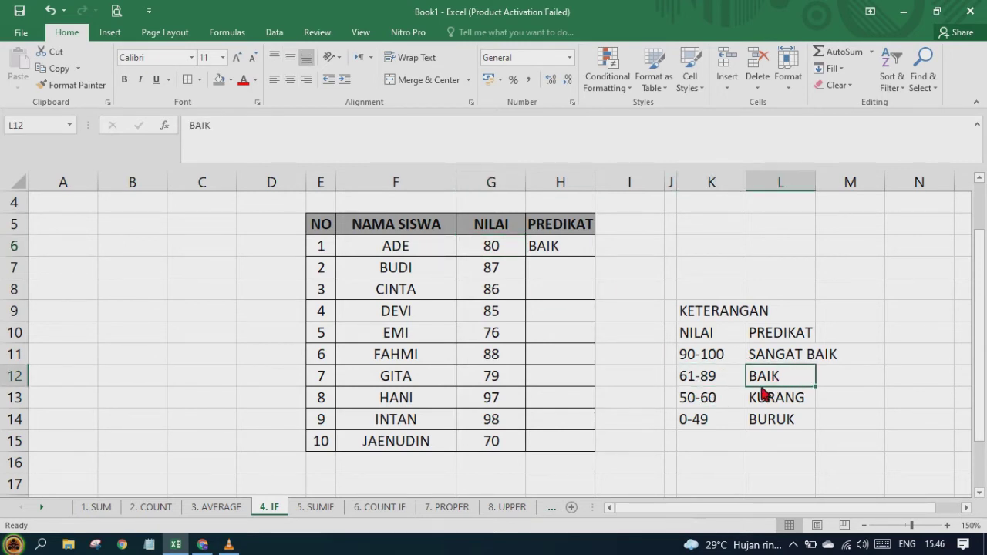
click(581, 250)
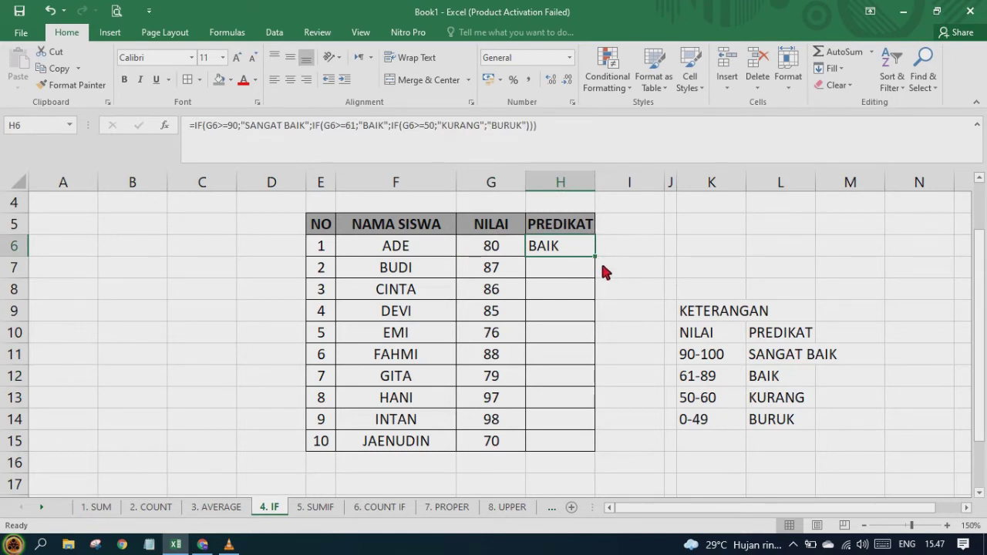
drag(597, 256, 591, 455)
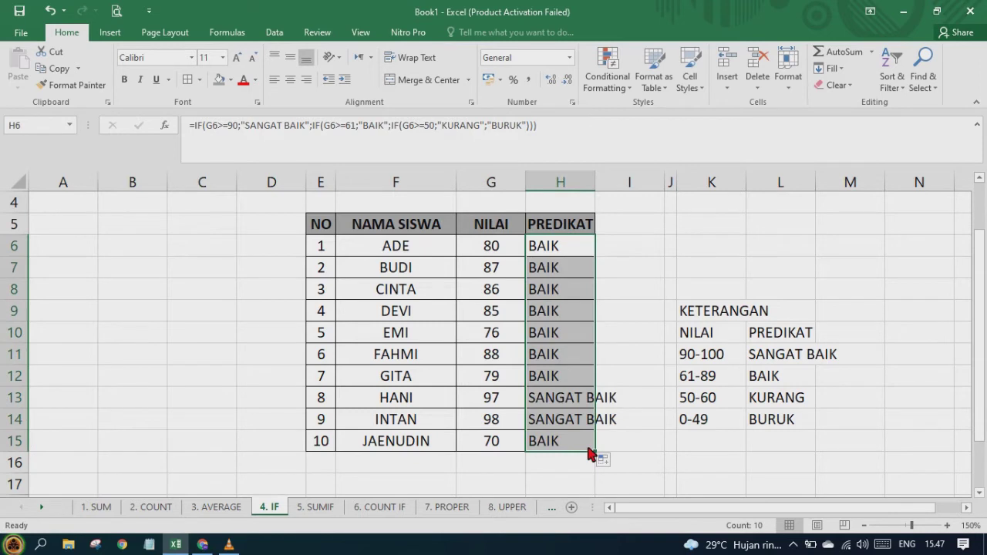
click(514, 301)
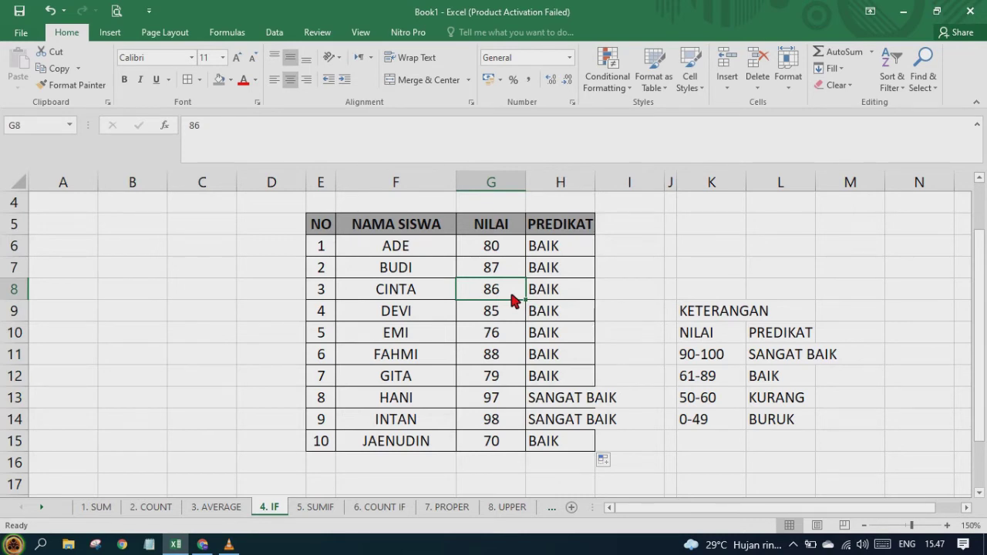
Test the PREDIKAT formula by setting the first student's NILAI in G6 to 50, and restore the score to 80
click(486, 253)
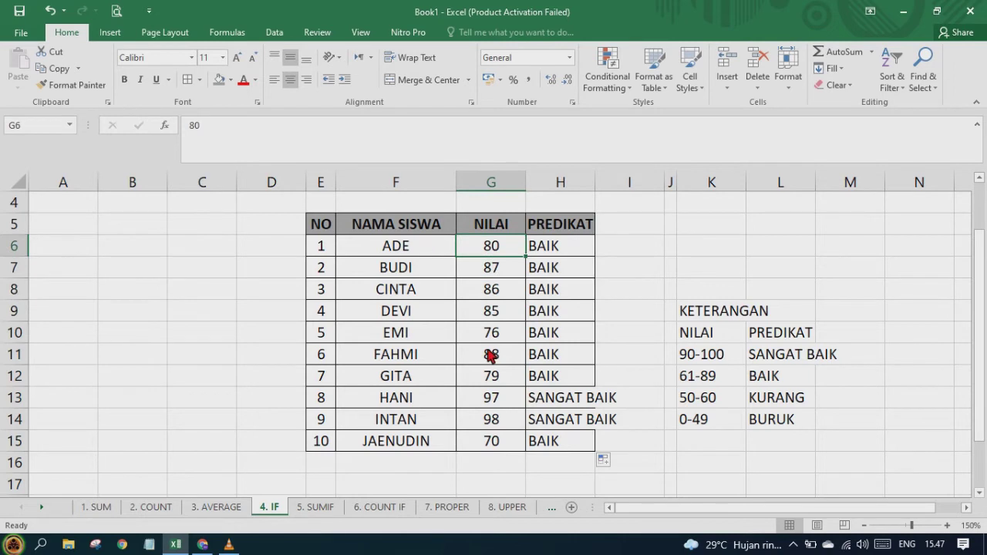
text(50)
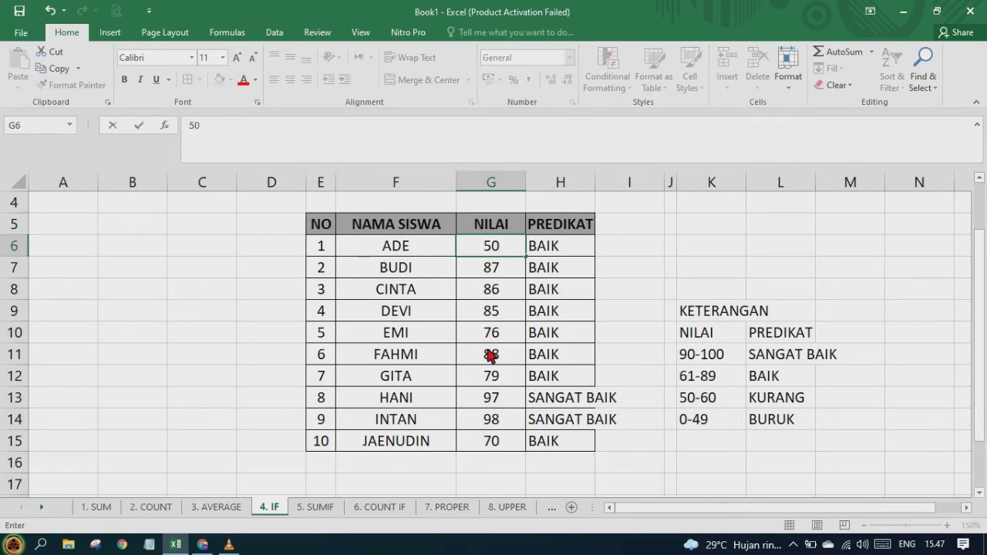
key(Return)
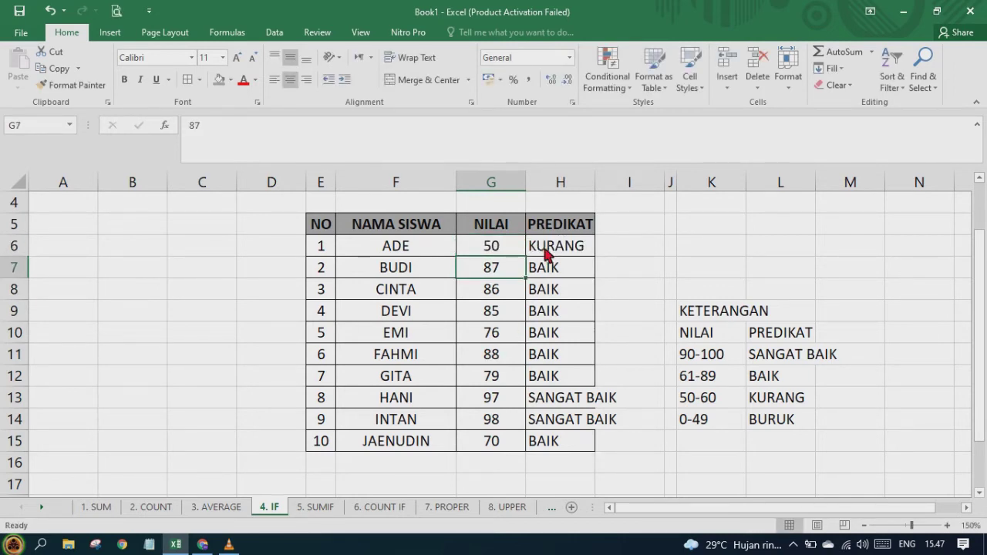
click(506, 254)
text(80)
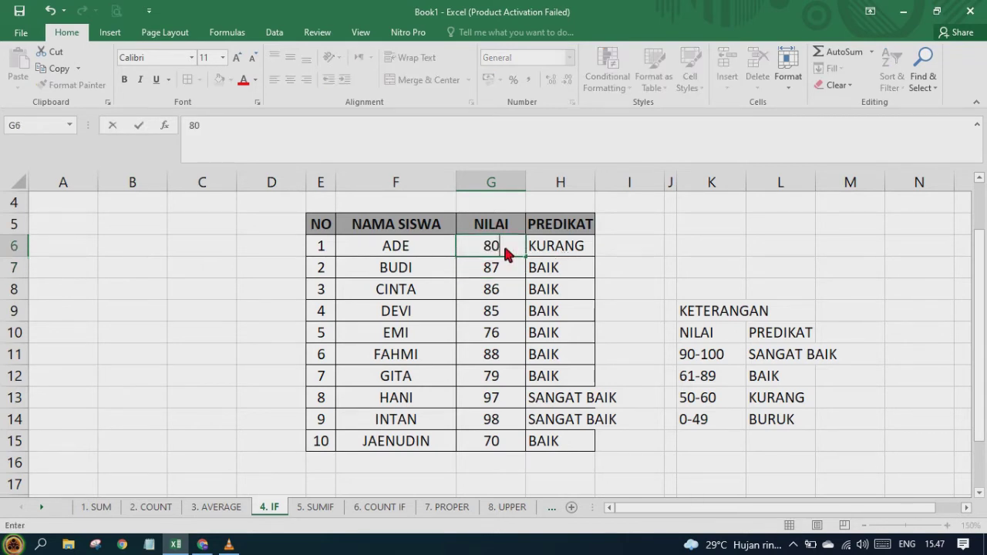
key(Return)
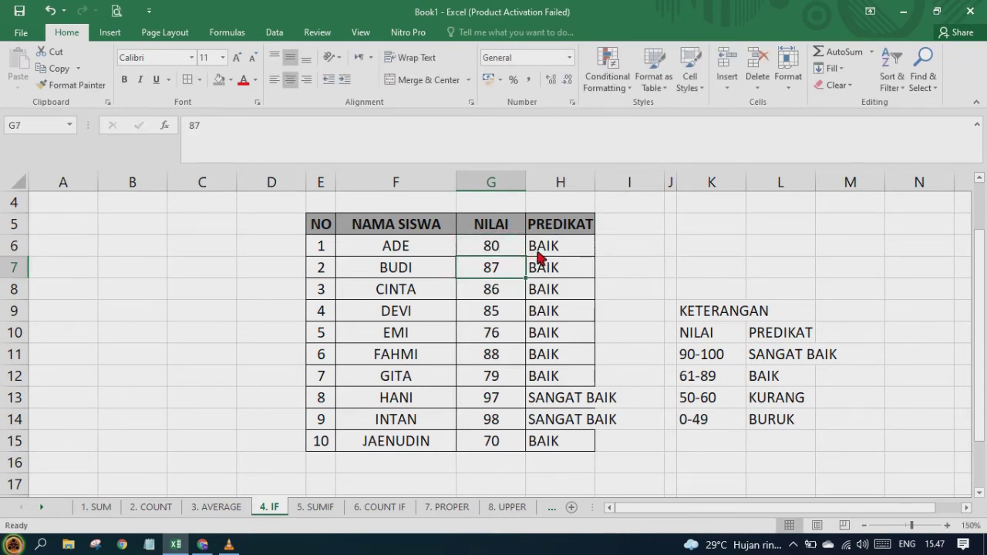
Set the first student's NILAI in G6 to 40 to test the lowest grade condition
click(516, 251)
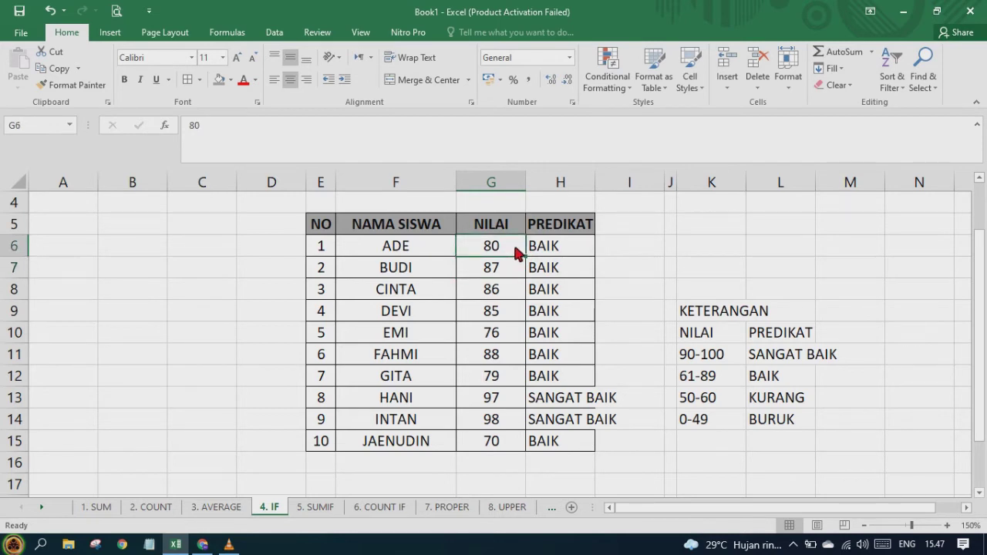
text(40)
key(Return)
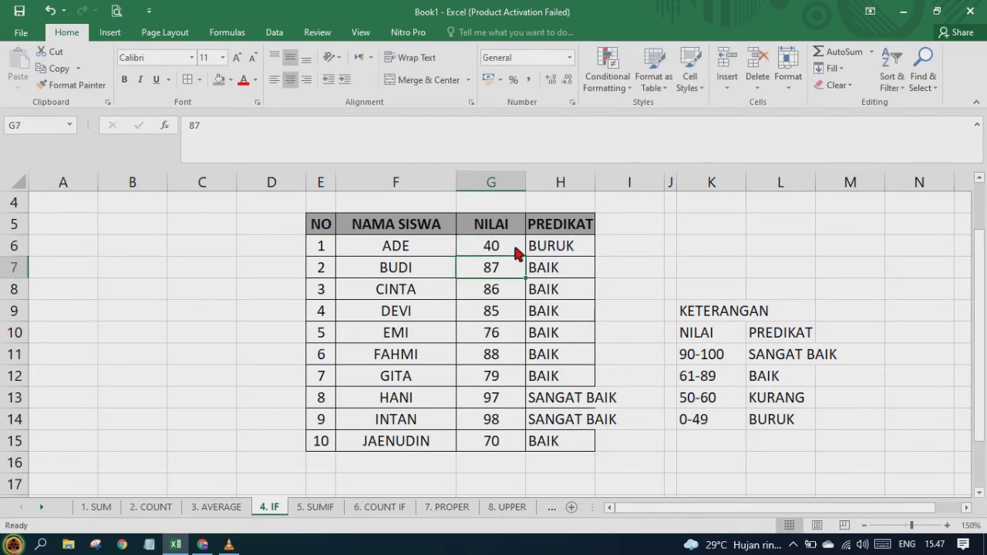
click(508, 292)
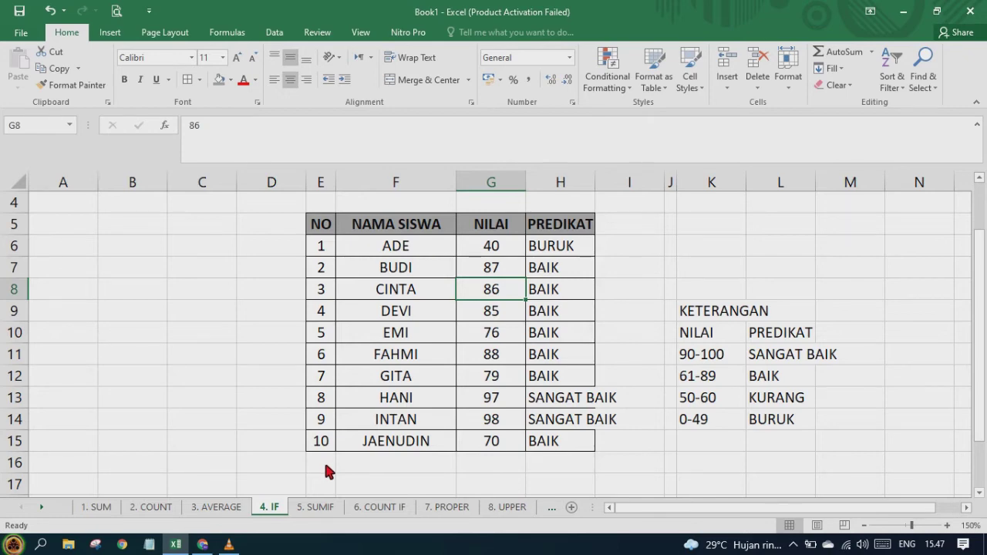
Open sheet 5. SUMIF, check the two JUMLAH NILAI labels, and begin the male score total in M6 with =SUMIF(
click(316, 508)
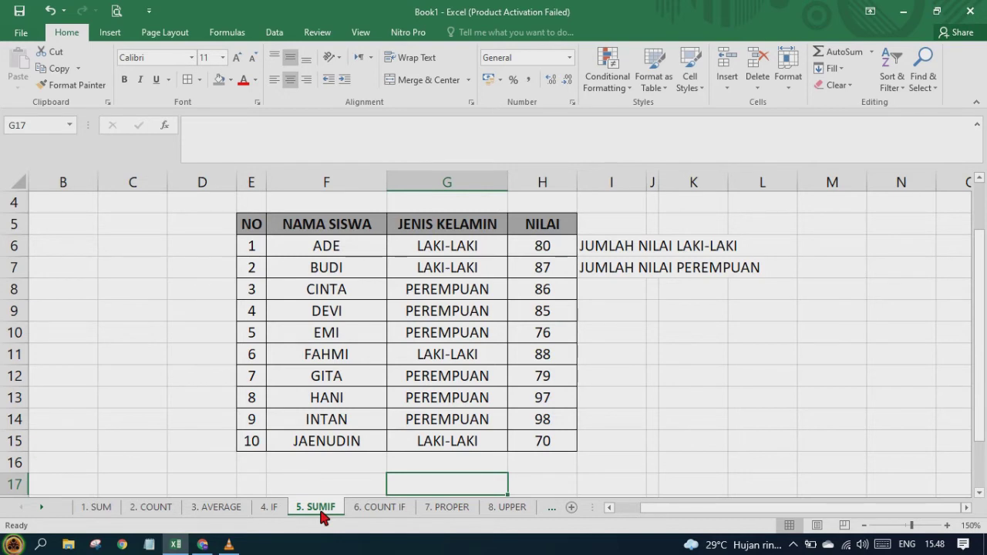
click(606, 257)
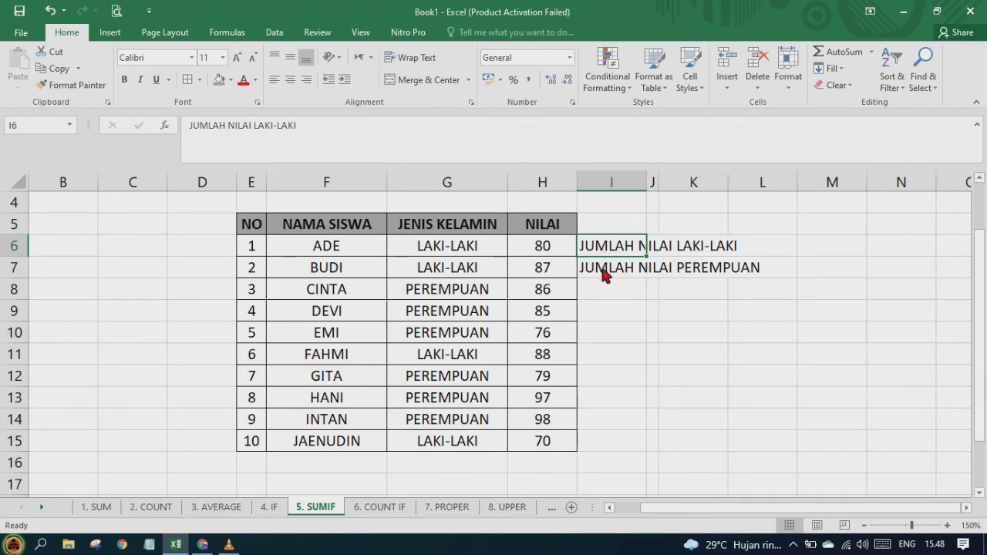
click(605, 276)
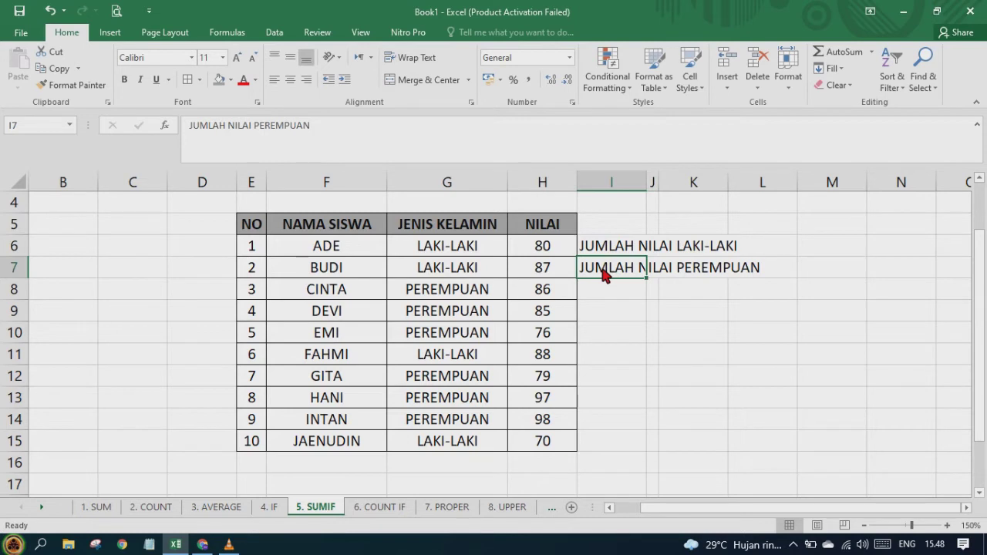
click(842, 247)
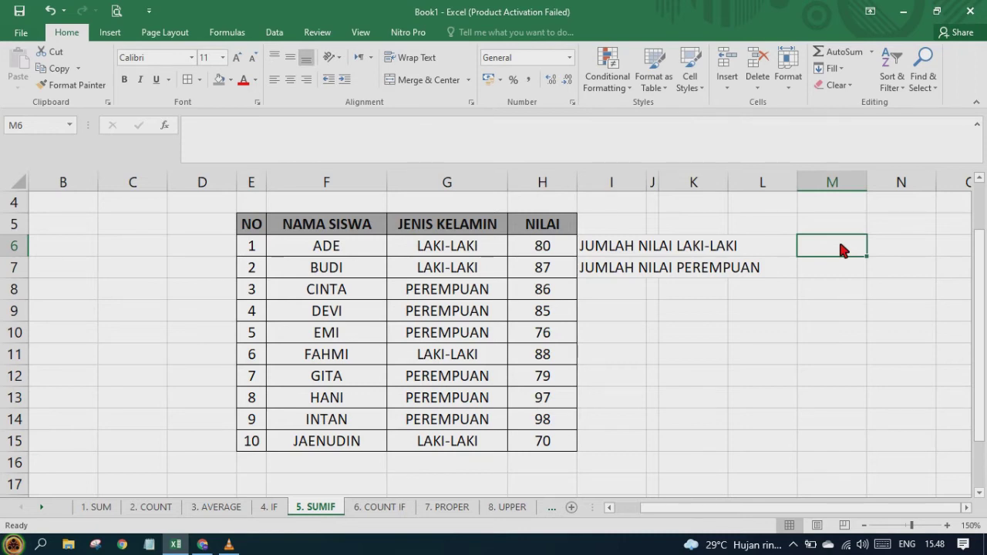
text(=SUMIF)
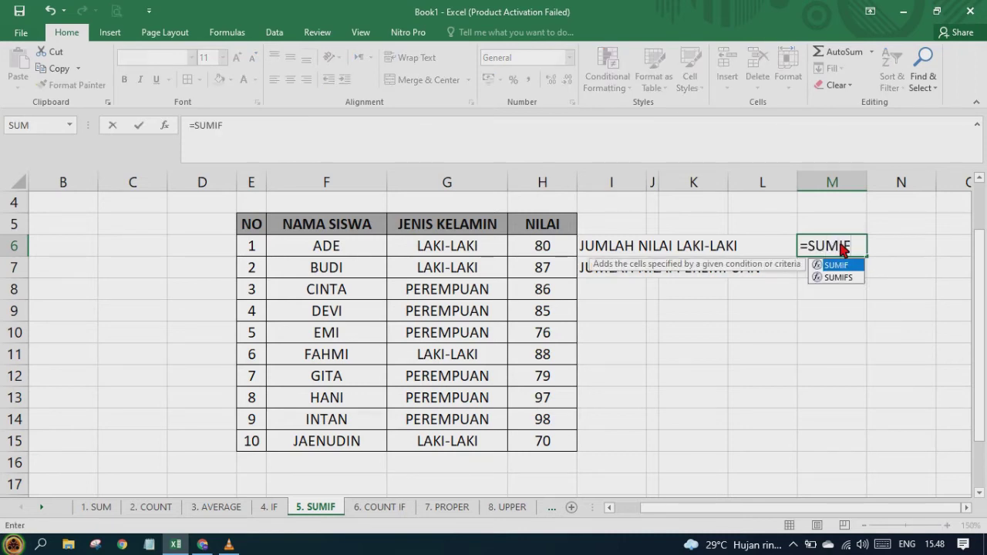
text(()
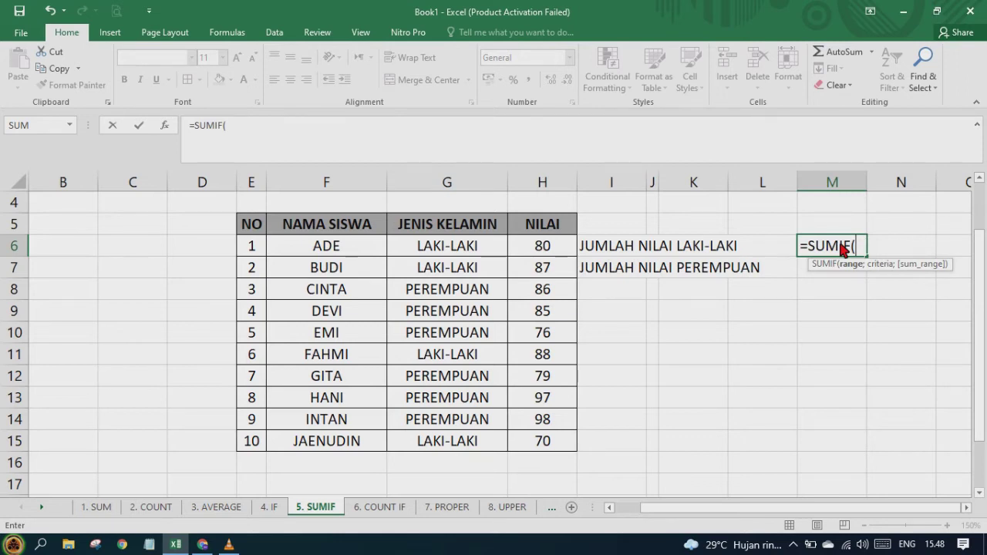
Add the JENIS KELAMIN range G6:G15 and the criterion "LAKI-LAKI" to the SUMIF formula, ready for the sum range
click(447, 255)
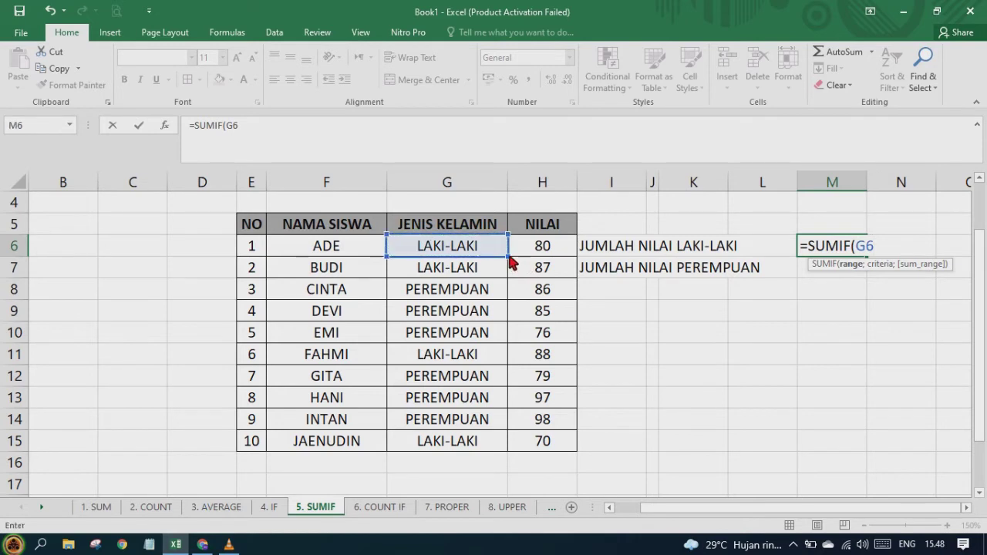
drag(497, 248, 488, 452)
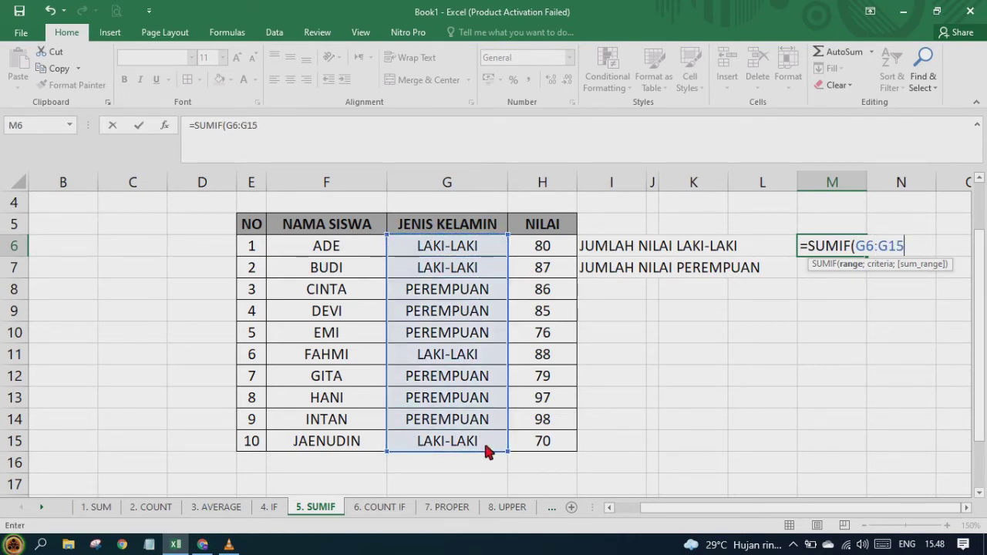
text(;)
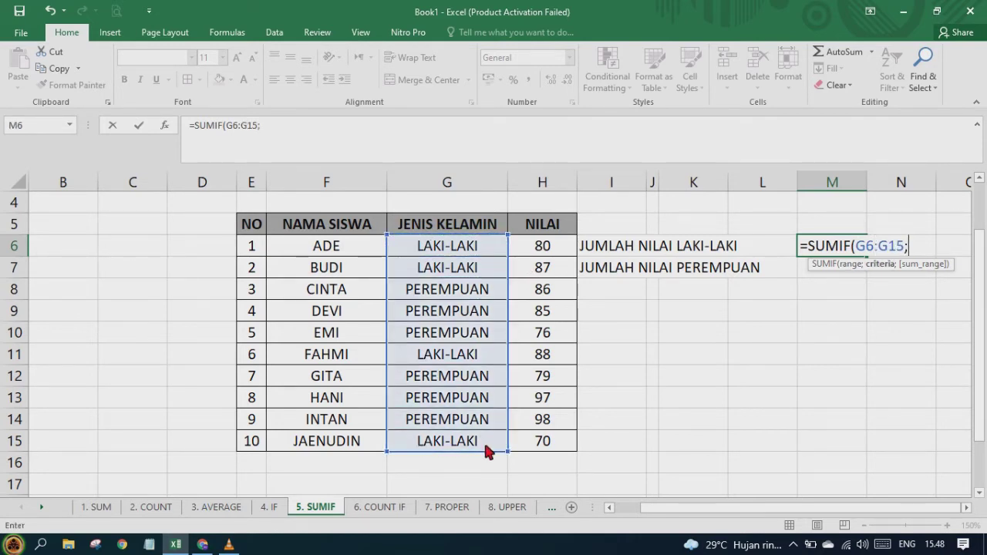
text(")
text(LAKI-LAKI)
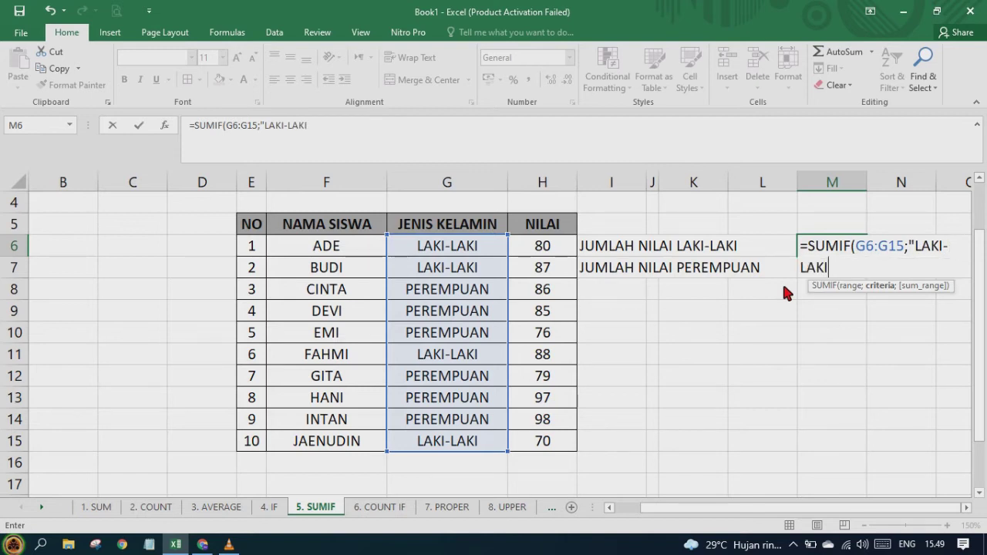
text(";)
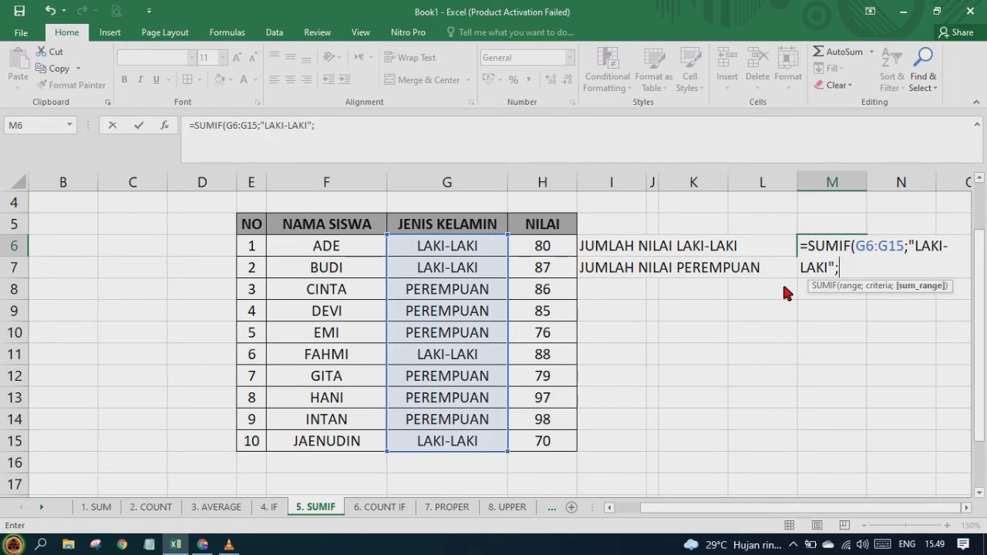
click(553, 253)
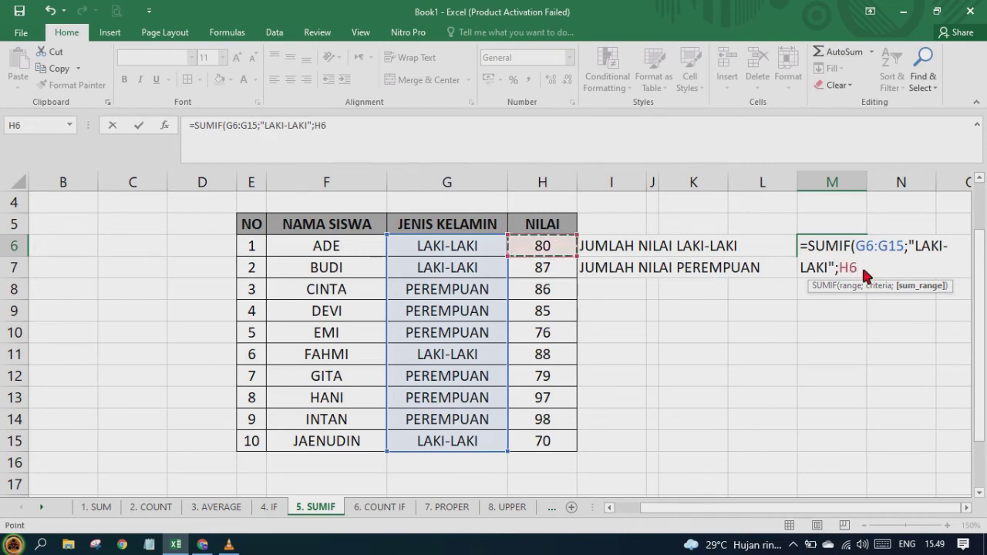
key(BackSpace)
key(BackSpace)
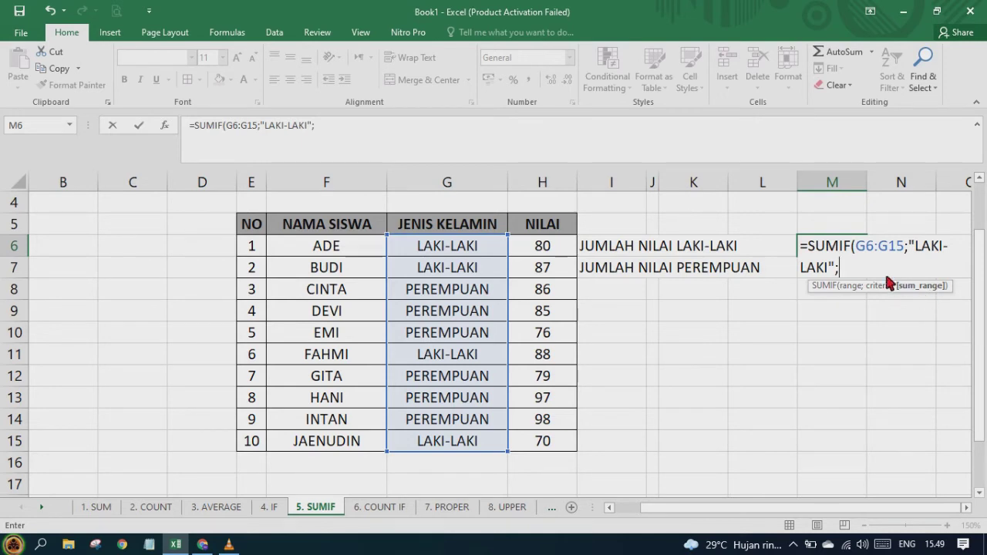
Complete the M6 SUMIF formula with the NILAI range H6:H15 as the sum range and enter it
click(556, 254)
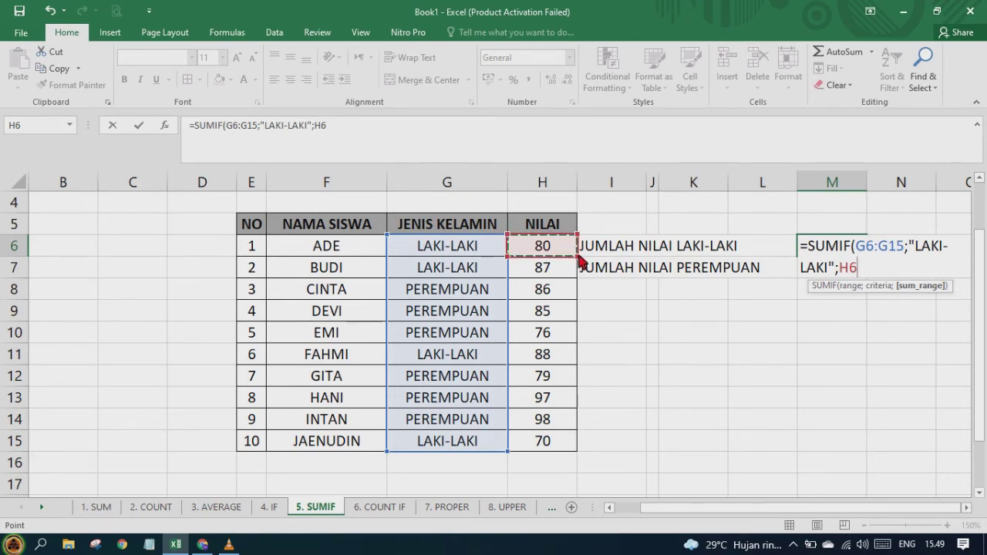
drag(580, 261, 578, 452)
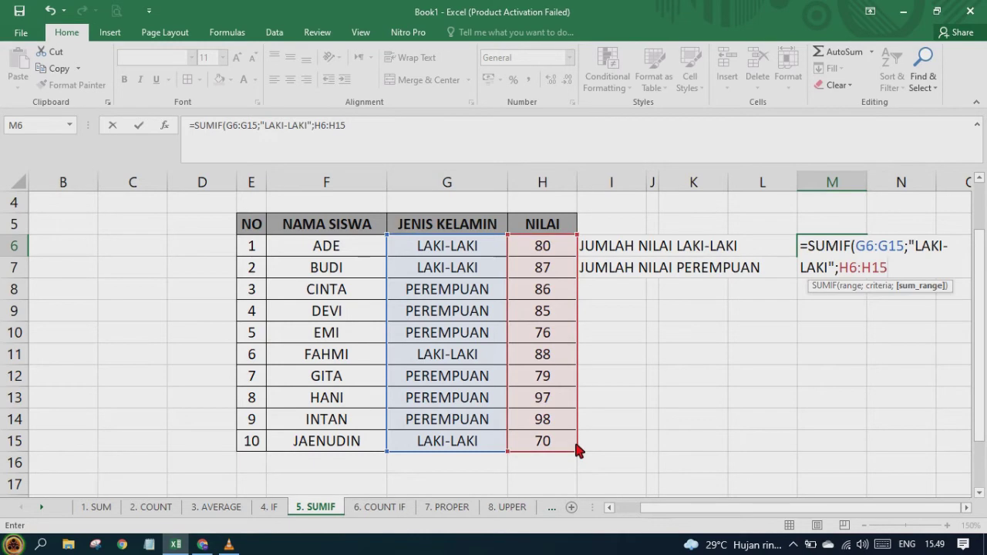
key(Return)
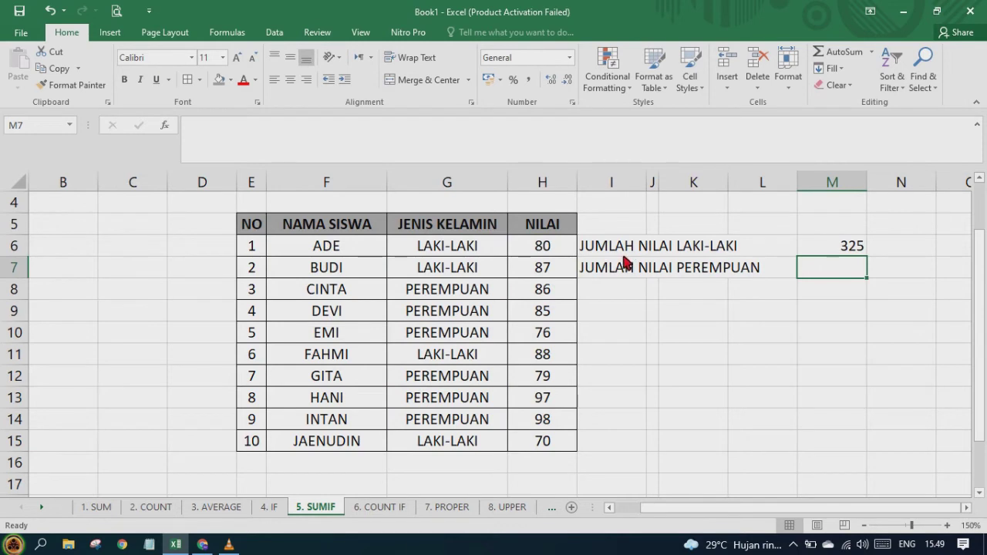
Fill the M6 SUMIF formula down to M7 for JUMLAH NILAI PEREMPUAN
click(851, 250)
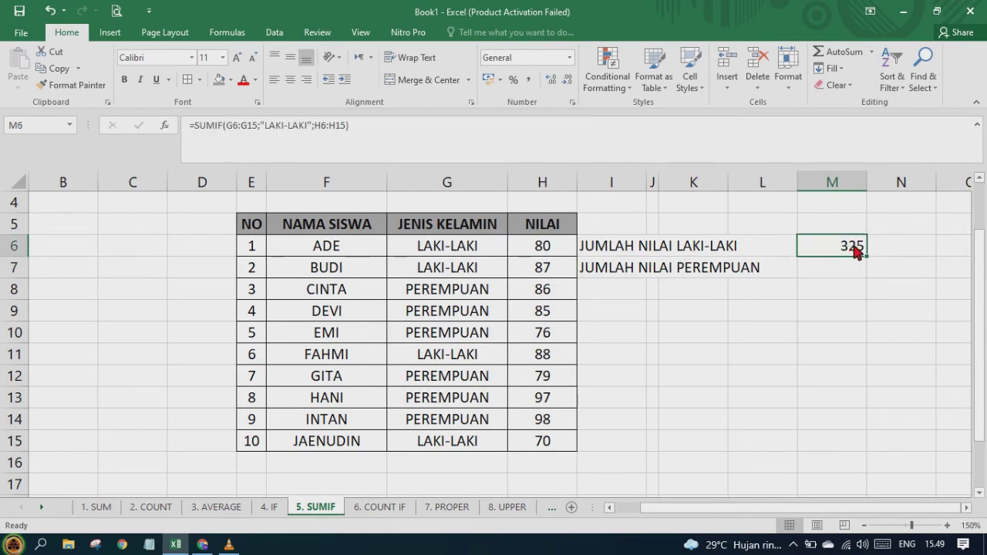
drag(872, 257, 871, 279)
click(819, 338)
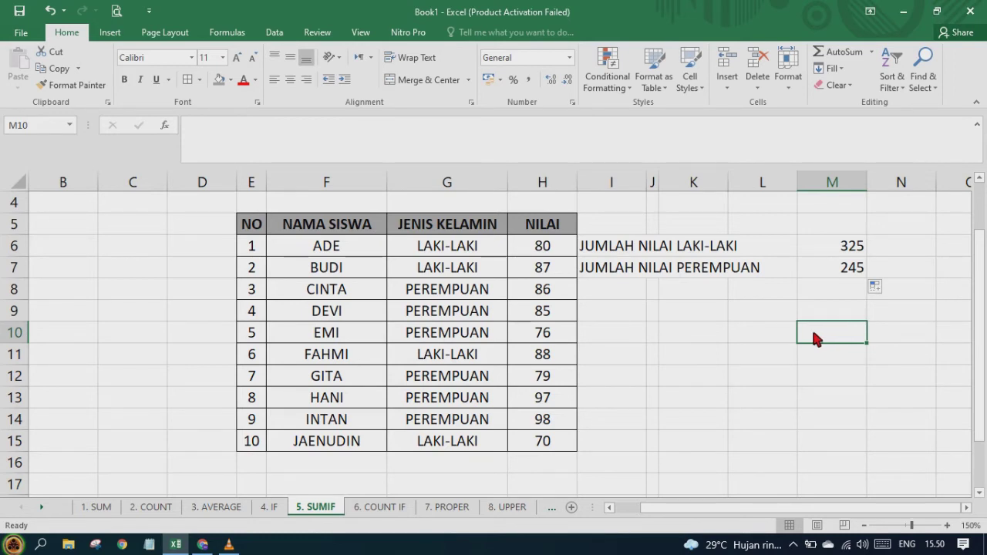
Open sheet 6. COUNT IF and begin the JUMLAH LAKI-LAKI formula in L6 with =COUNTIF(G6:G15, covering the JENIS KELAMIN column
click(381, 508)
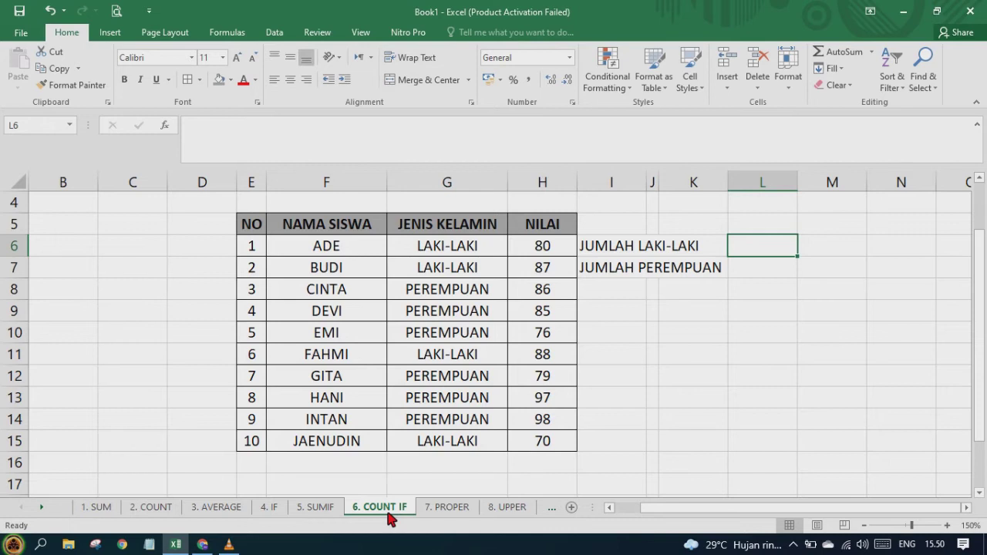
text(=)
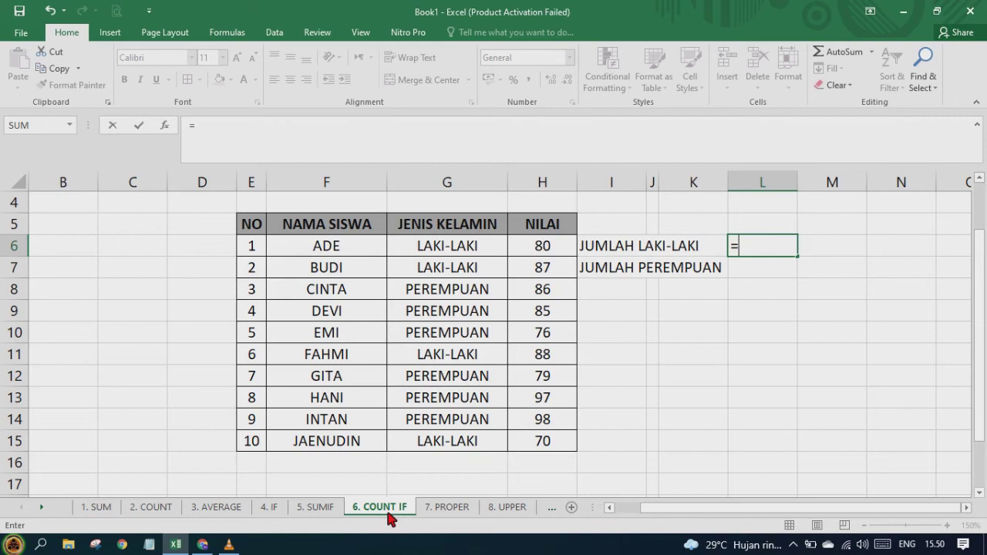
text(COUNTIF()
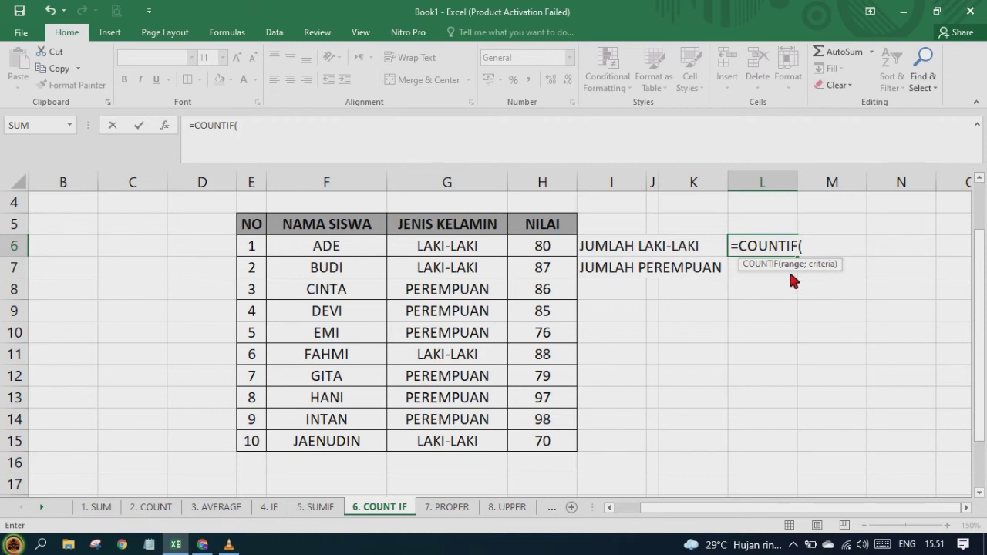
click(461, 254)
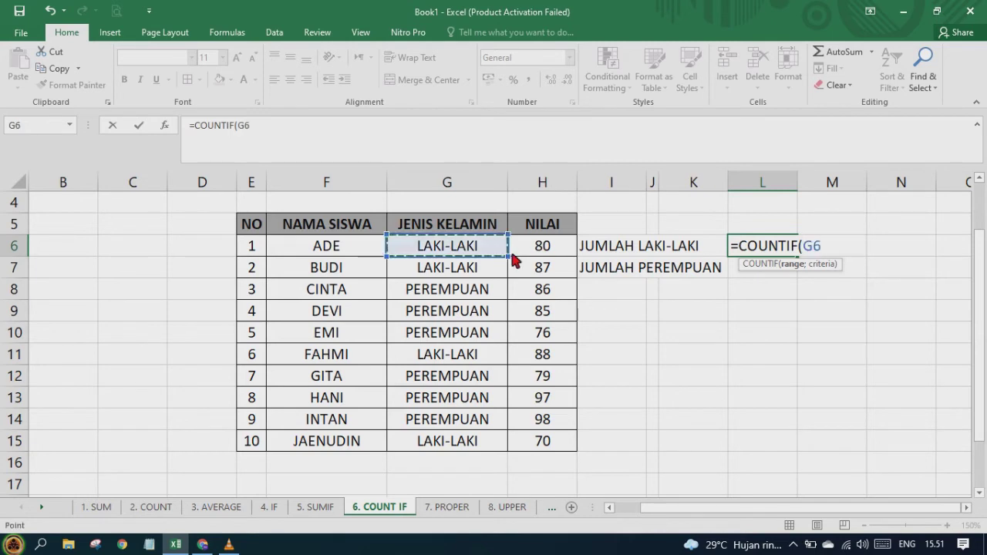
drag(513, 257, 484, 463)
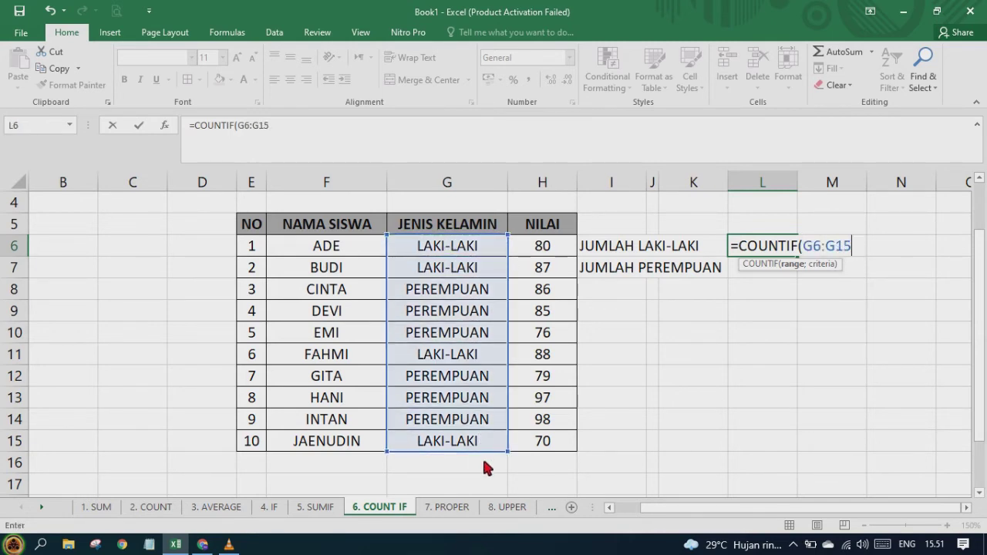
Complete the L6 COUNTIF formula with the criterion "LAKI-LAKI", enter it, and reselect L6
text(;")
text(LAK)
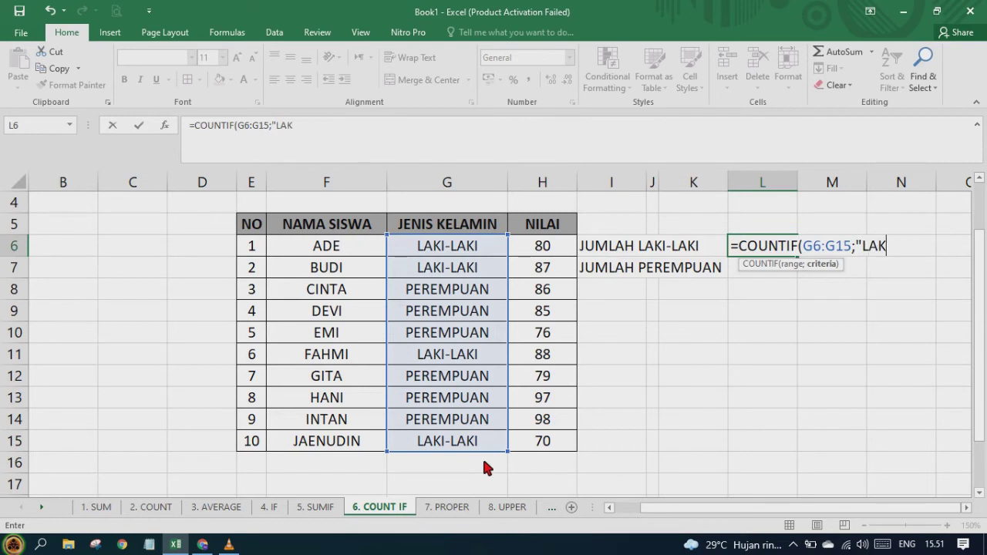
text(I-LAKI")
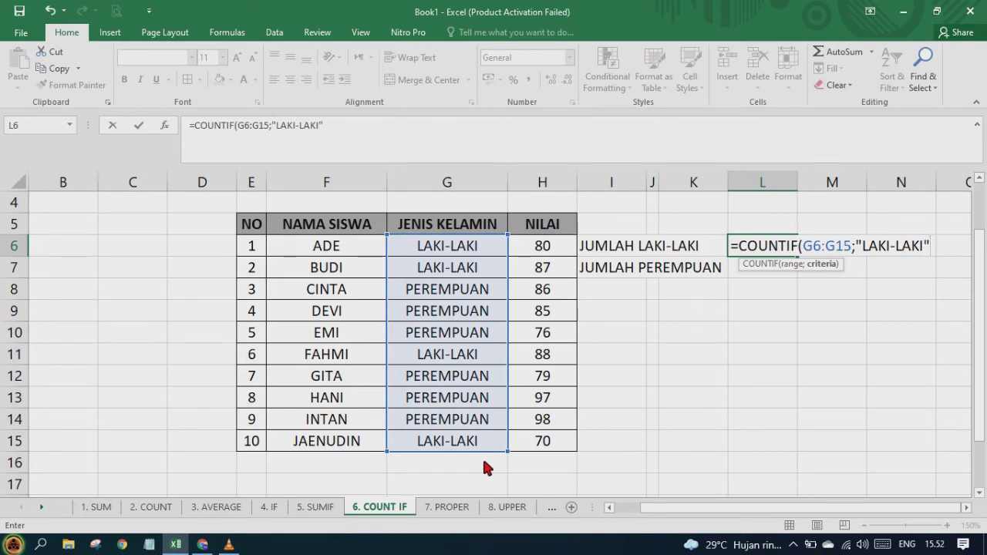
key(Return)
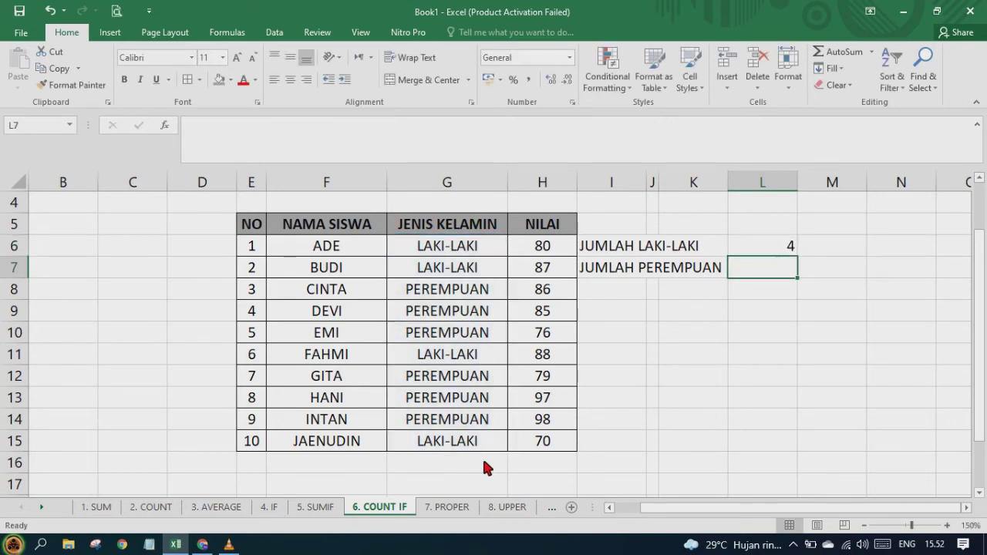
key(Up)
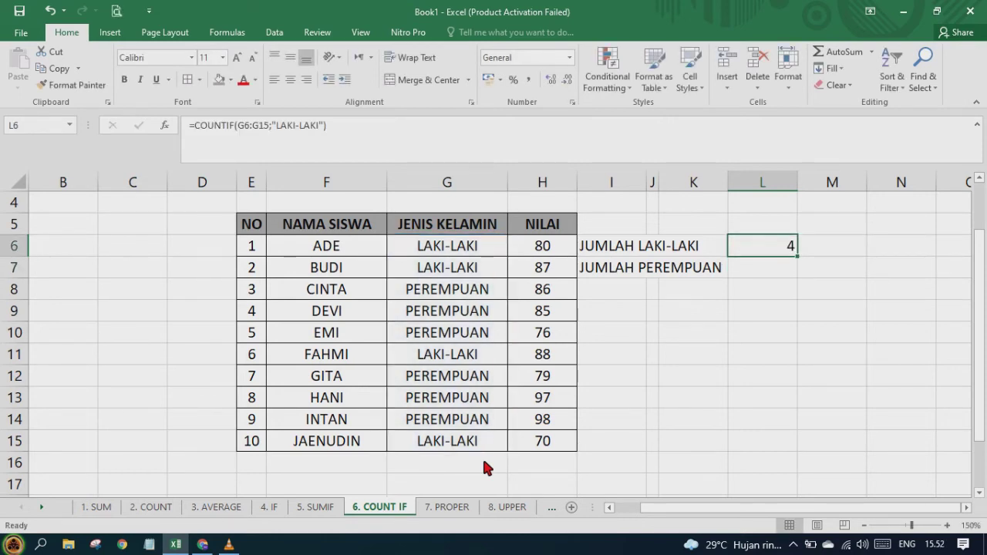
Fill the L6 COUNTIF formula down to L7 for JUMLAH PEREMPUAN
click(618, 276)
click(785, 248)
drag(800, 257, 797, 285)
Change the criterion in the L7 COUNTIF formula to "PEREMPUAN", keeping the range G6:G15, and enter it
key(F2)
key(Left)
key(Left)
key(BackSpace)
key(BackSpace)
key(BackSpace)
key(BackSpace)
key(BackSpace)
key(BackSpace)
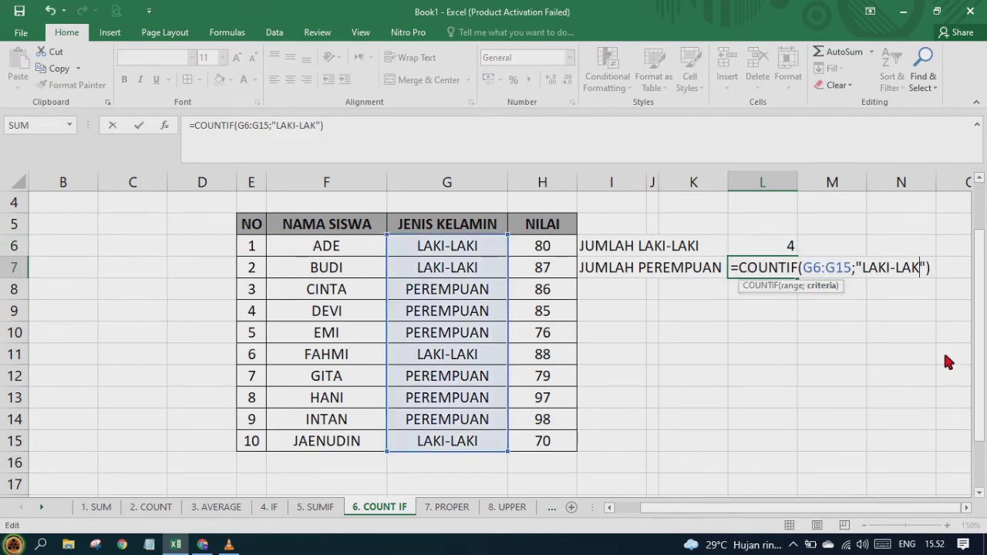
key(BackSpace)
key(BackSpace)
key(BackSpace)
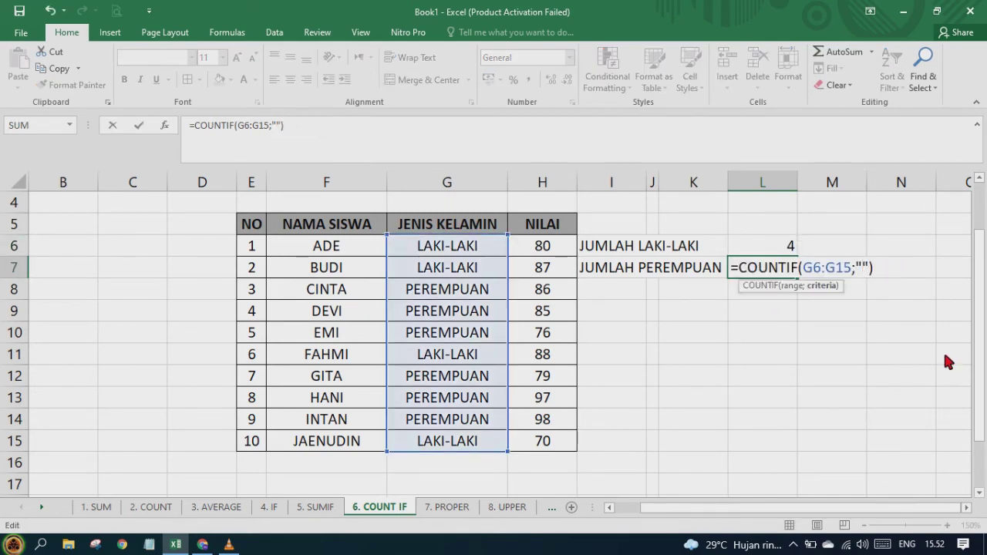
text(PEREMPUSN)
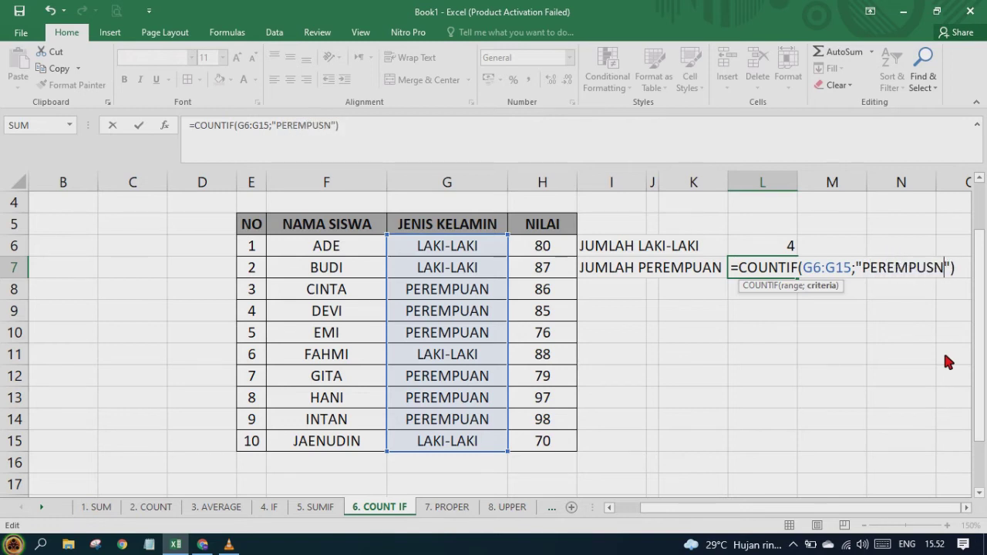
key(BackSpace)
key(BackSpace)
text(AN)
key(Return)
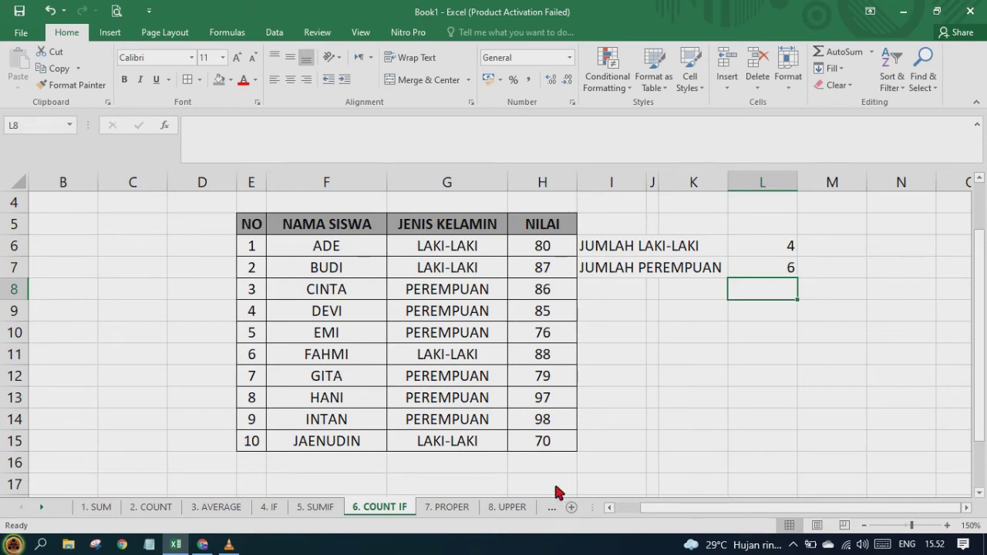
Open sheet 7. PROPER and enter the lowercase text "indonesia merdeka" in G6
click(467, 511)
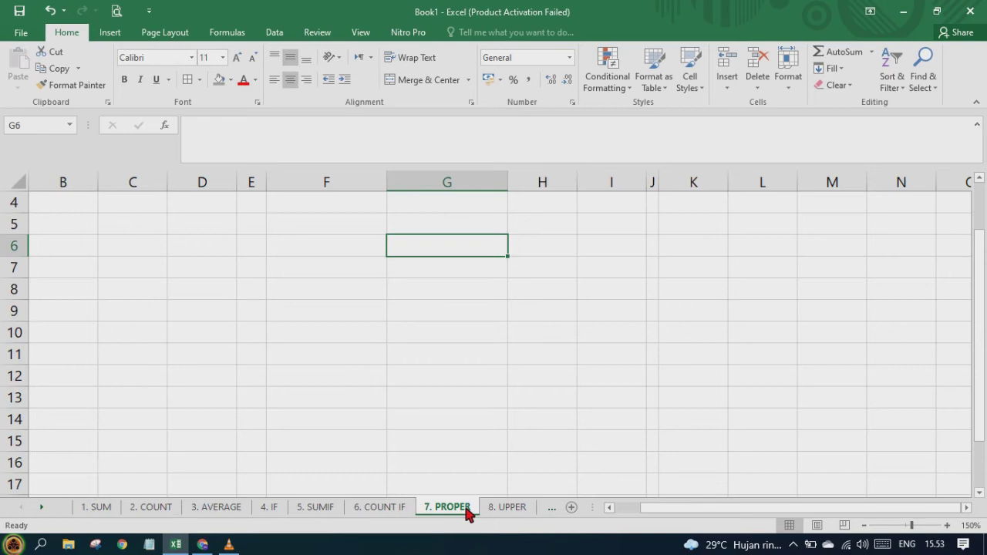
text(indonesia merdeka)
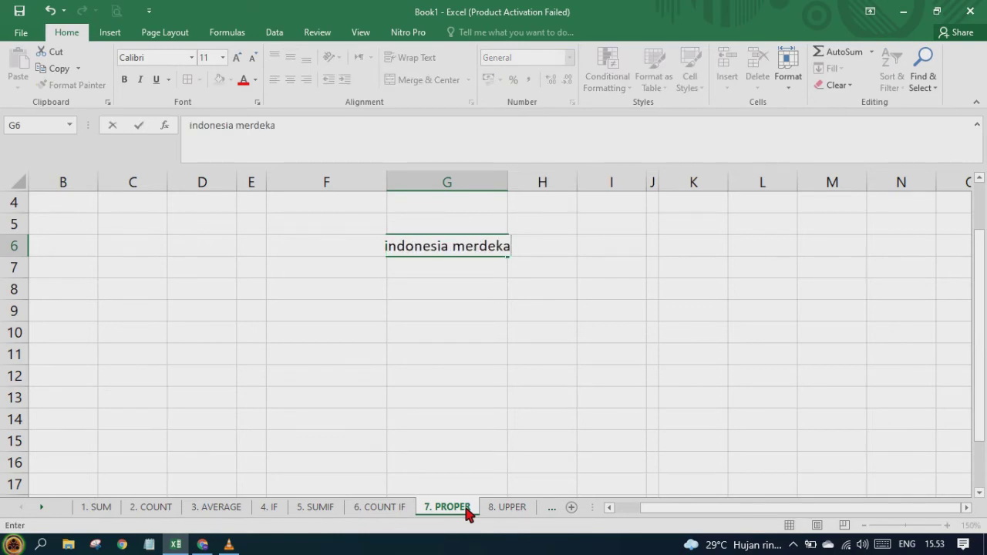
key(Return)
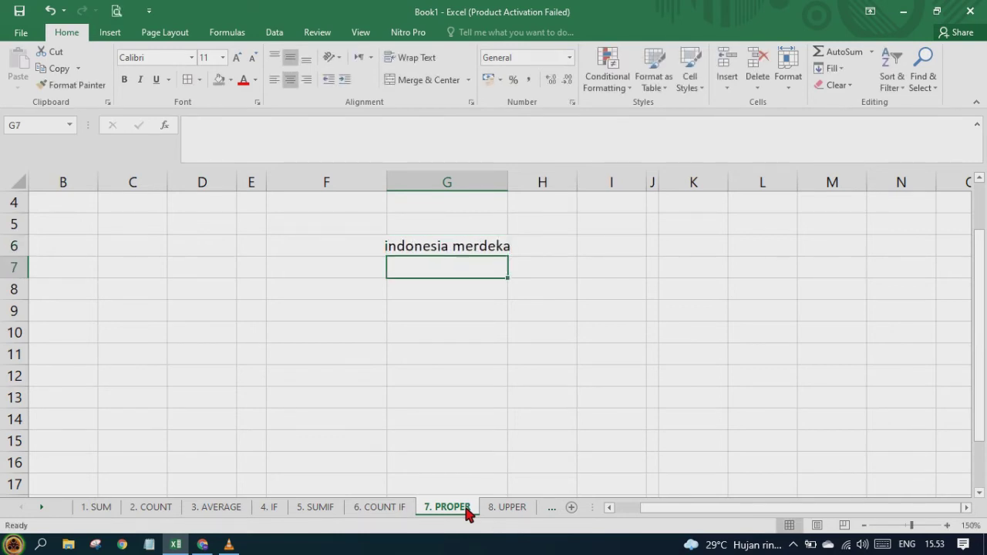
key(Up)
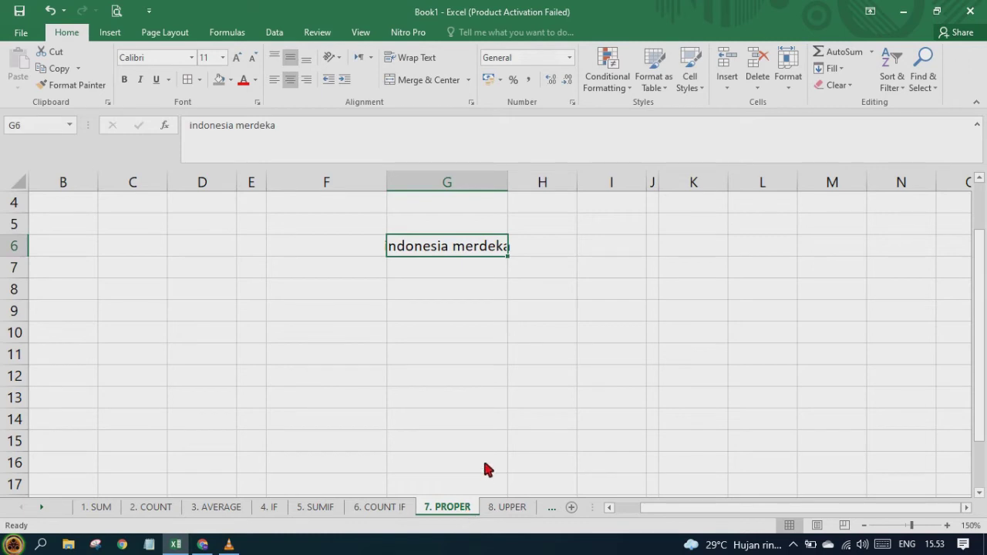
key(Return)
click(502, 333)
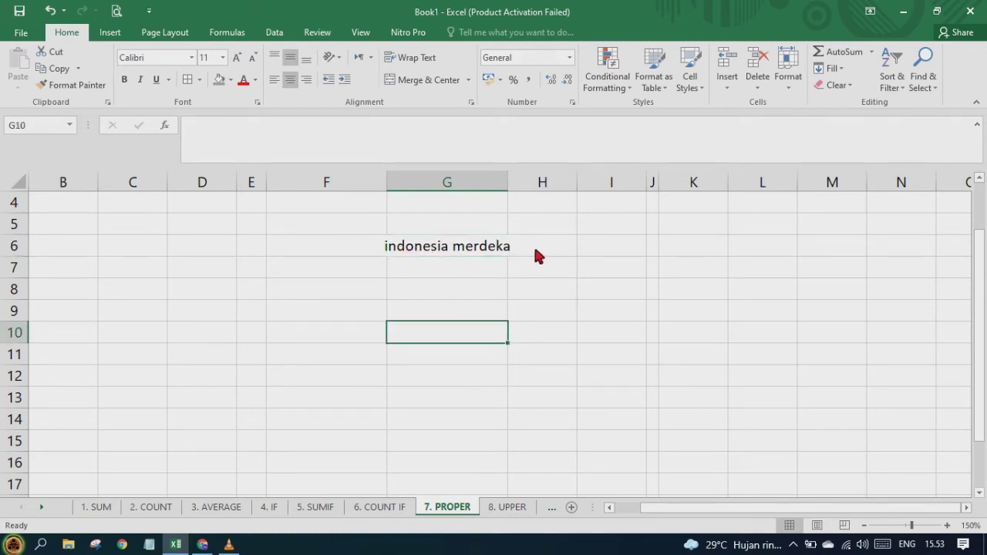
click(468, 254)
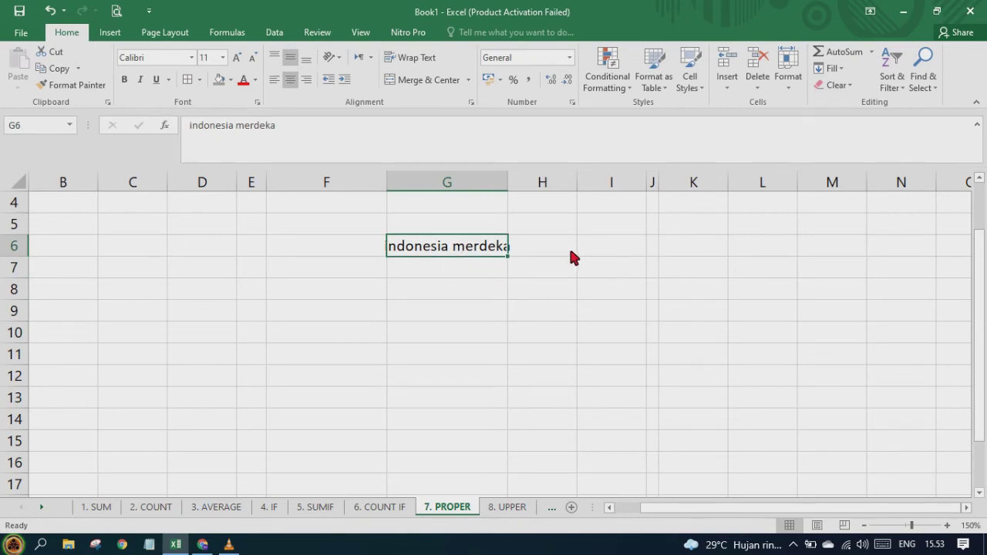
click(418, 268)
click(415, 252)
click(415, 307)
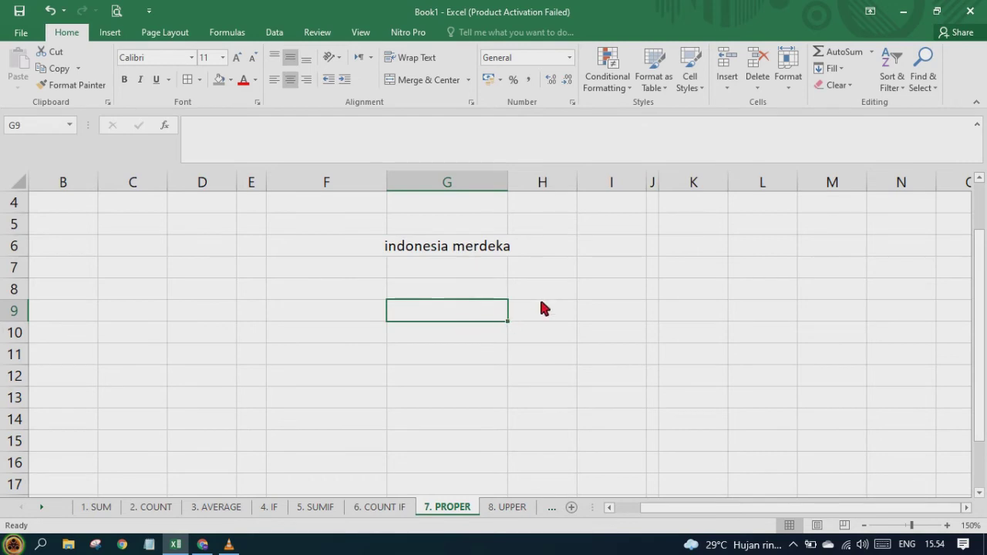
Enter a PROPER formula in I6 that capitalizes each word of the text in G6
click(605, 257)
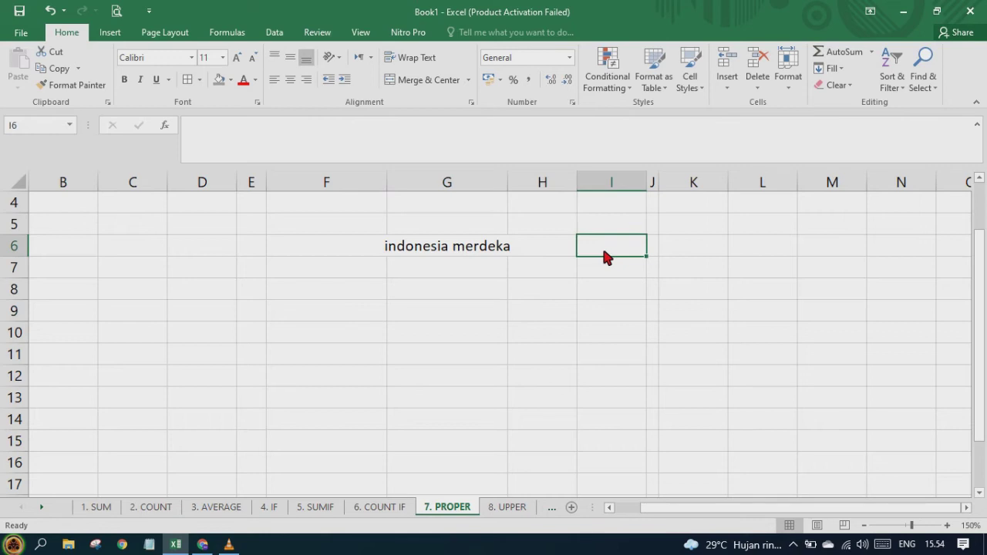
text(=)
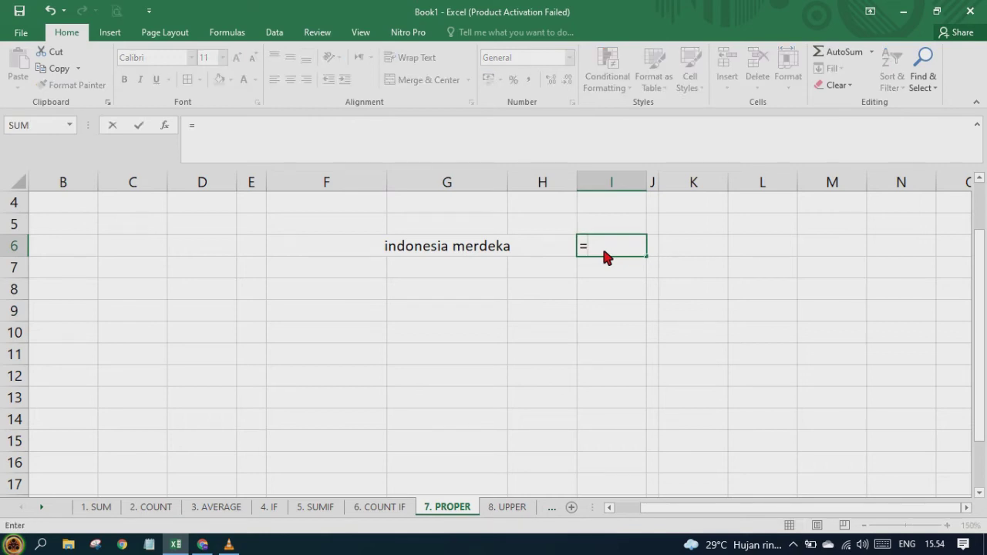
text(proper)
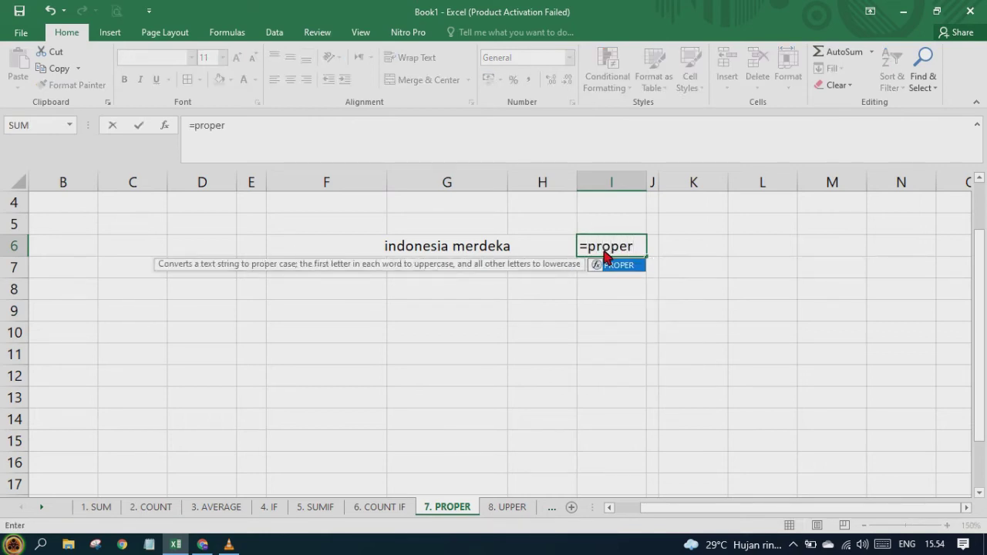
text(()
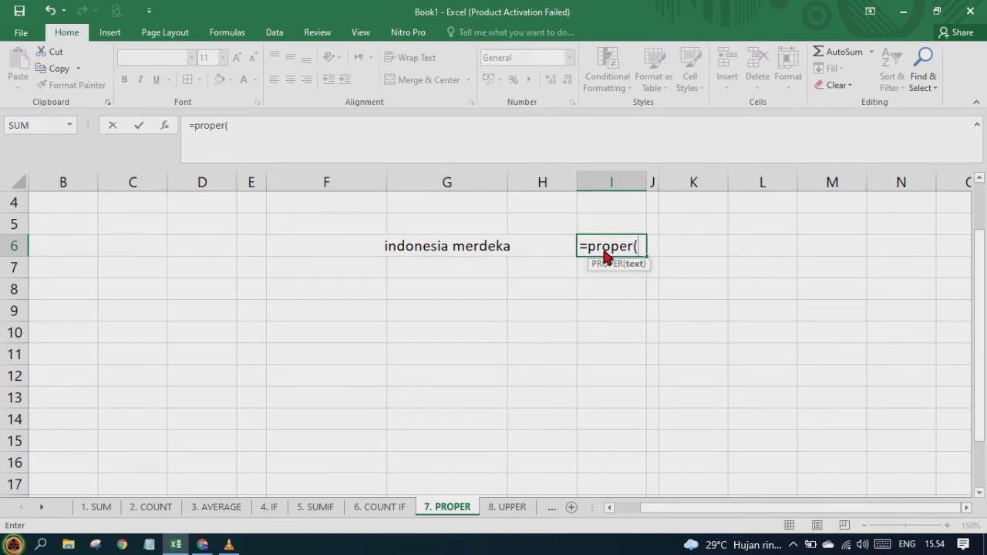
click(441, 250)
key(Return)
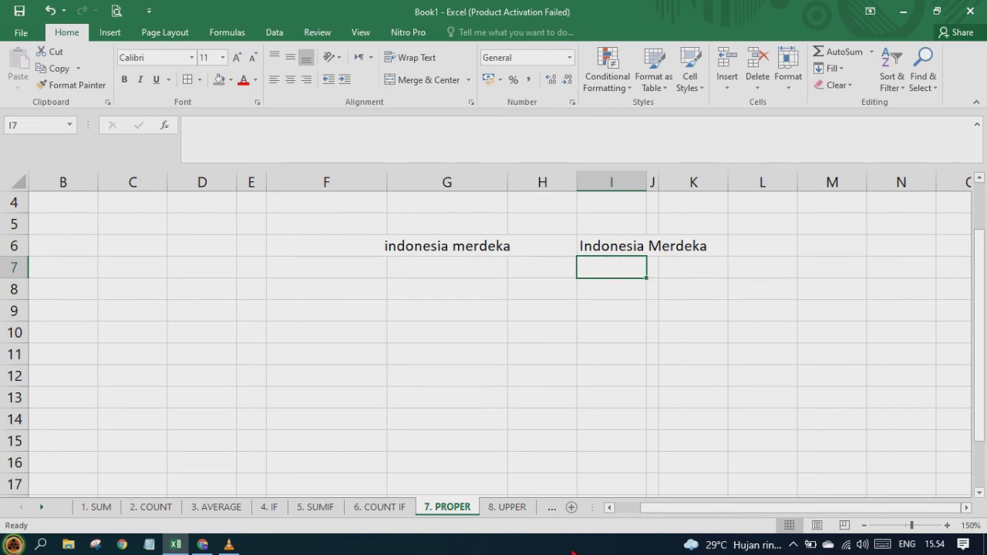
Open sheet 8. UPPER and enter the text "indonesia raya" in E4, leaving E5 empty
click(513, 516)
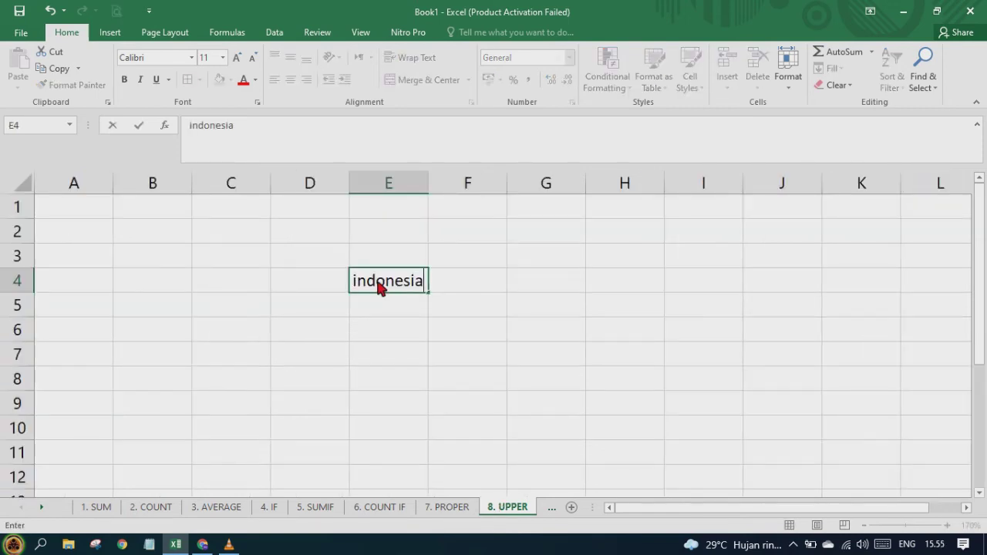
text(raya)
key(Return)
text(i)
key(BackSpace)
key(BackSpace)
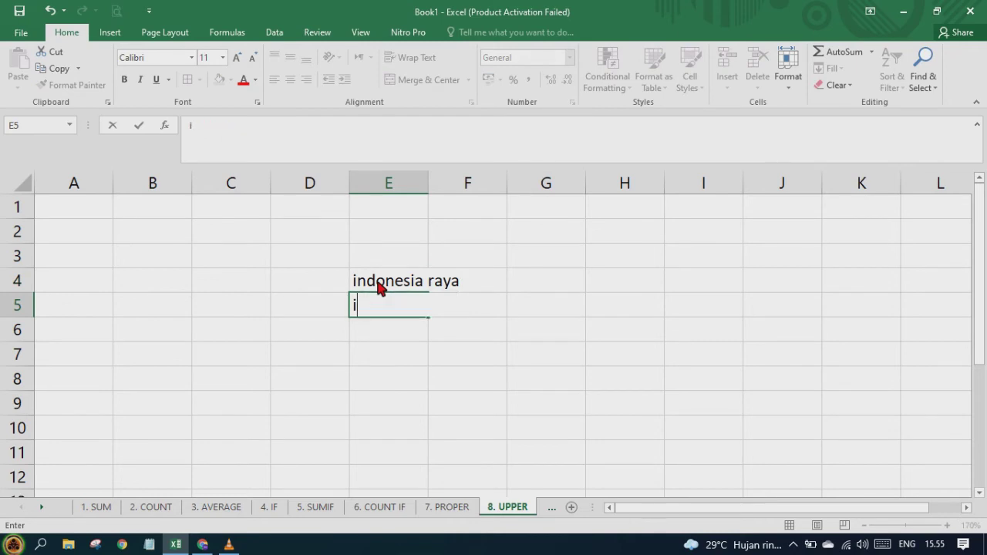
key(Escape)
Enter the formula =UPPER(E4) in G4 to convert the E4 text to capitals, and reselect G4
key(Up)
key(Right)
key(Right)
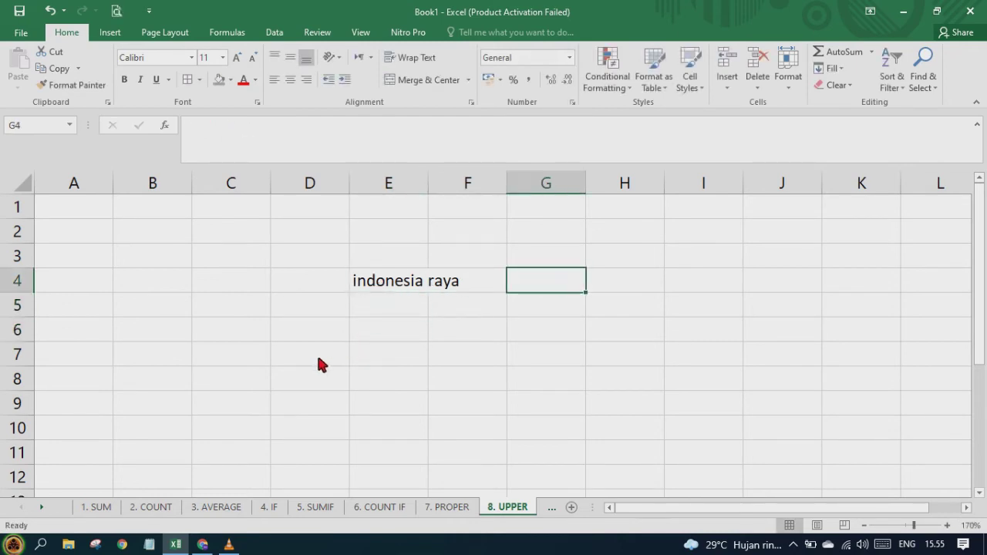
click(397, 285)
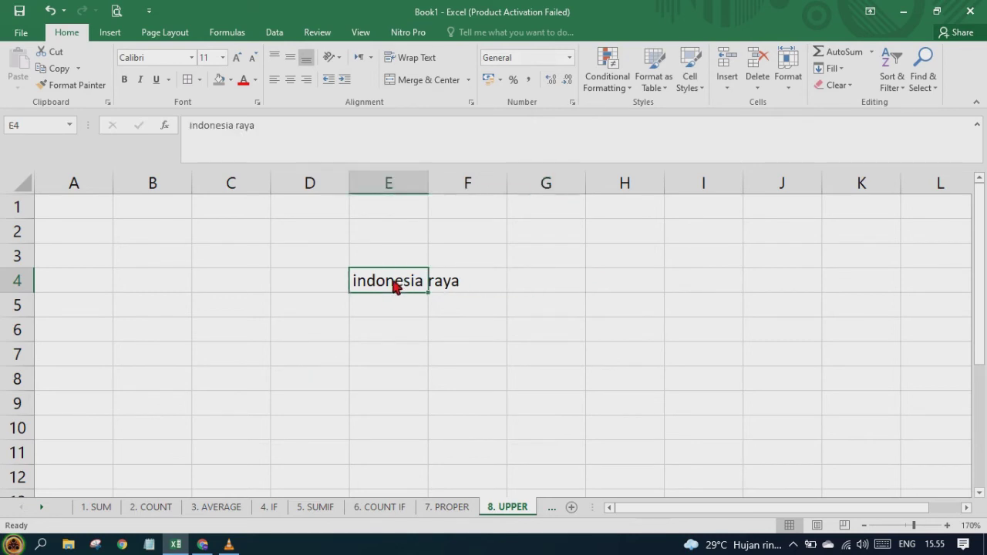
click(540, 291)
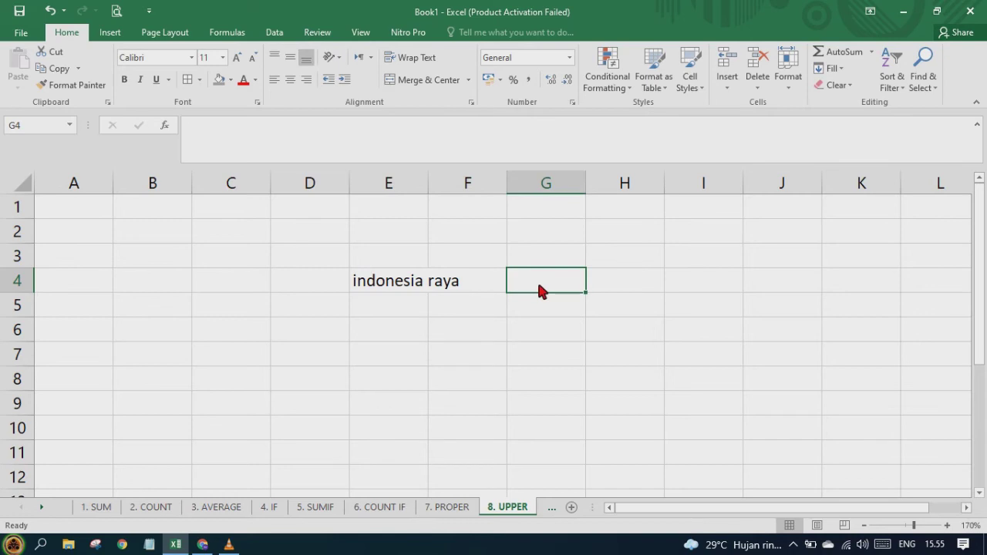
text(=)
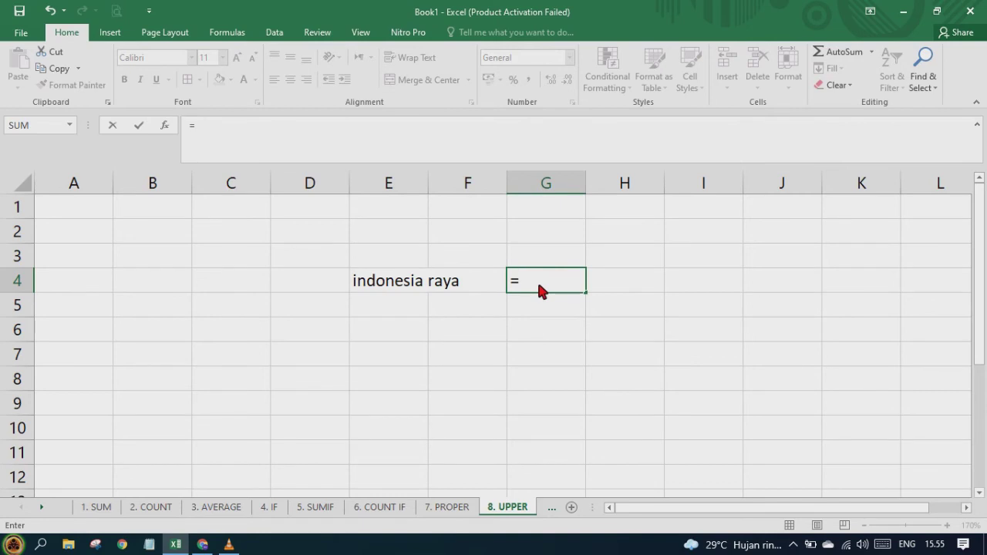
text(upper)
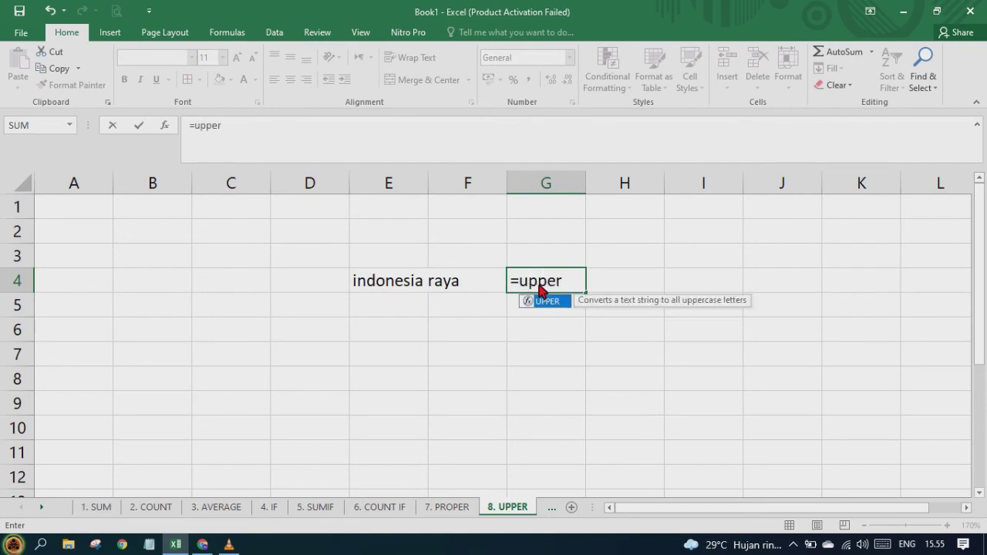
text(()
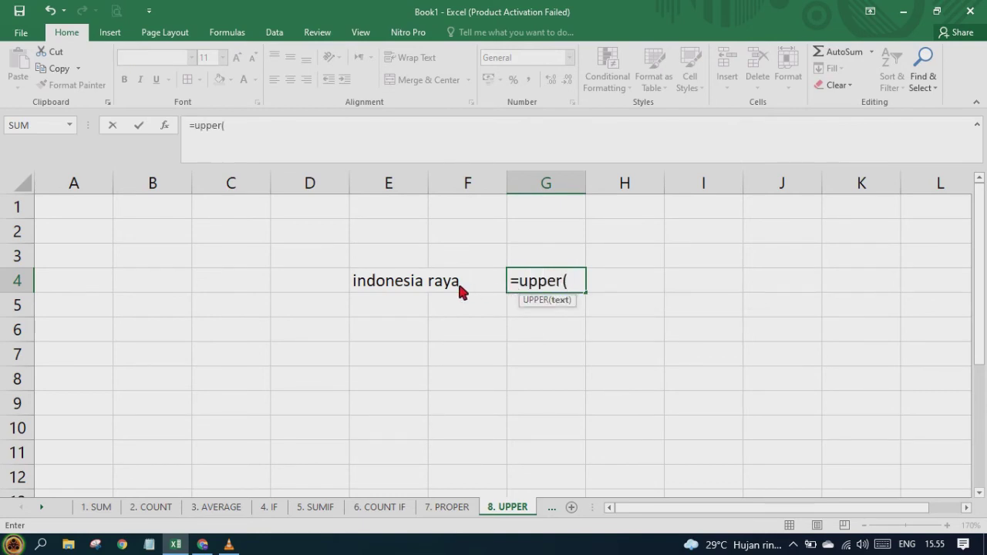
click(385, 285)
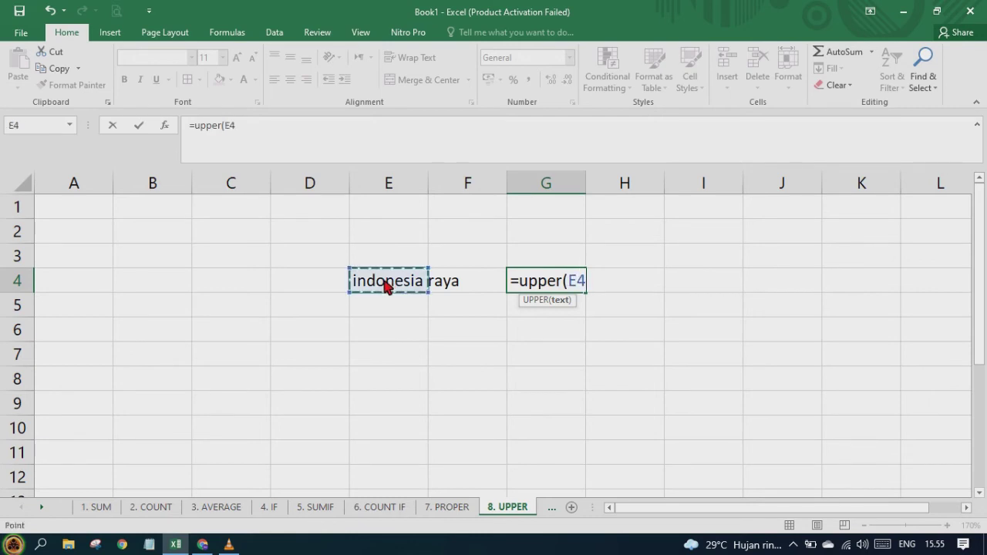
key(Return)
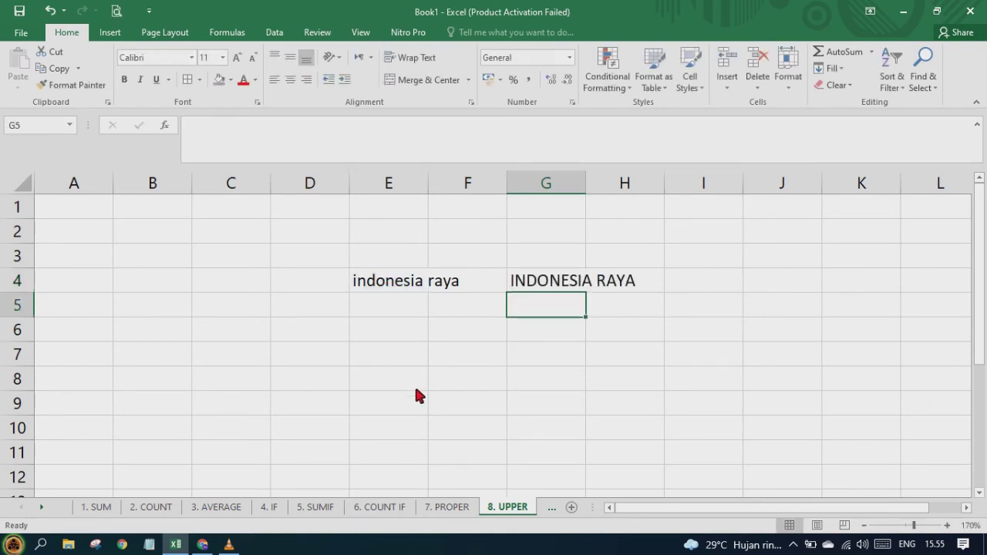
click(392, 285)
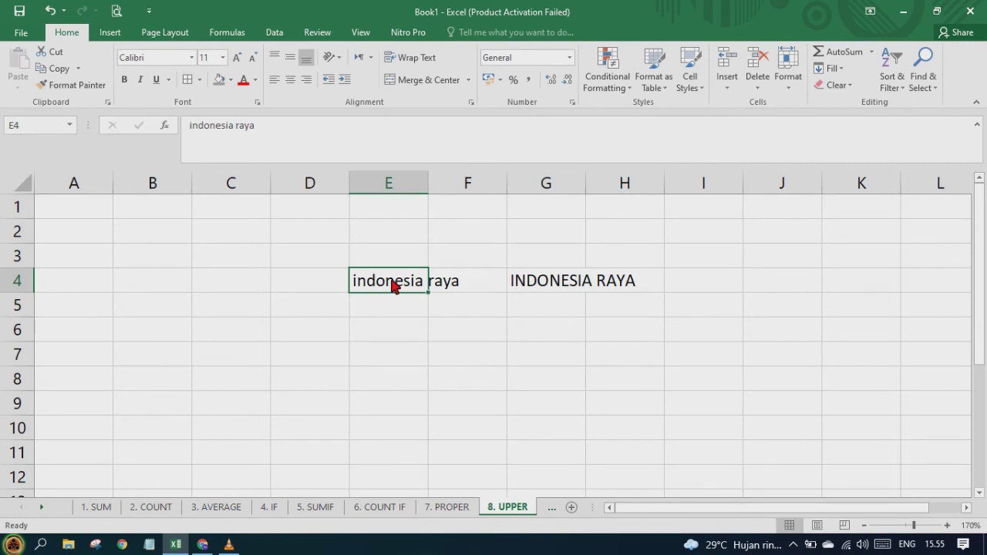
click(558, 287)
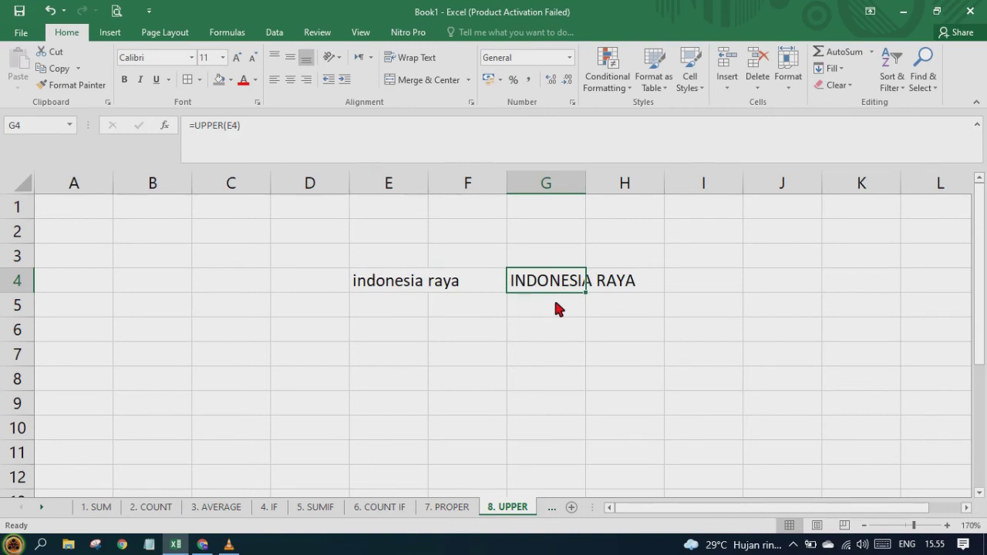
Open sheet 9. LOWER and enter the uppercase text "INDONESIA RAYA" in O17
click(43, 508)
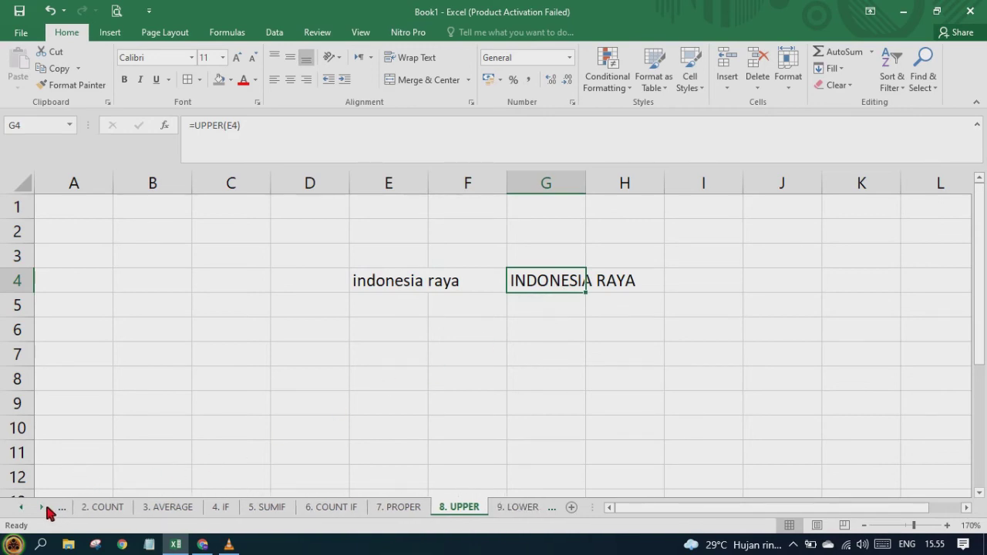
click(43, 507)
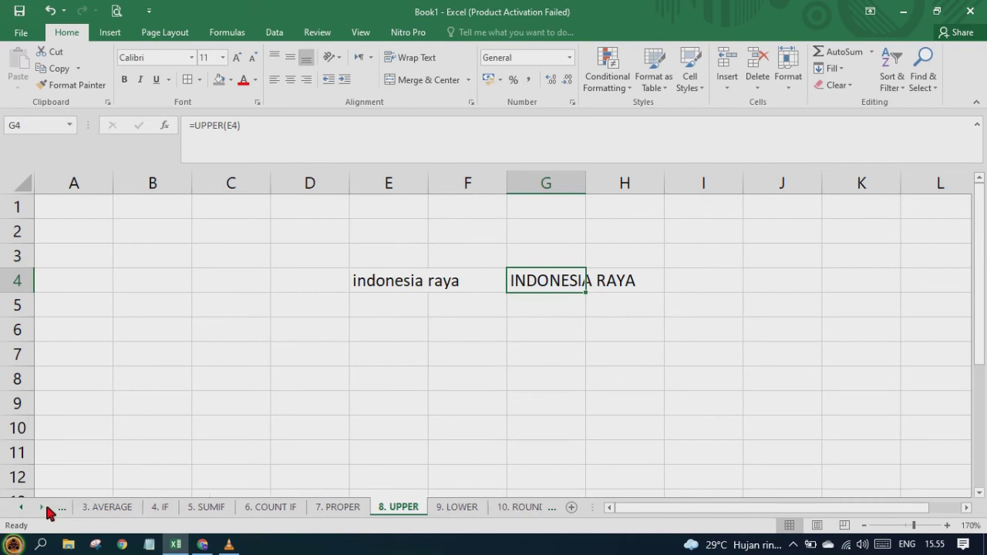
click(475, 510)
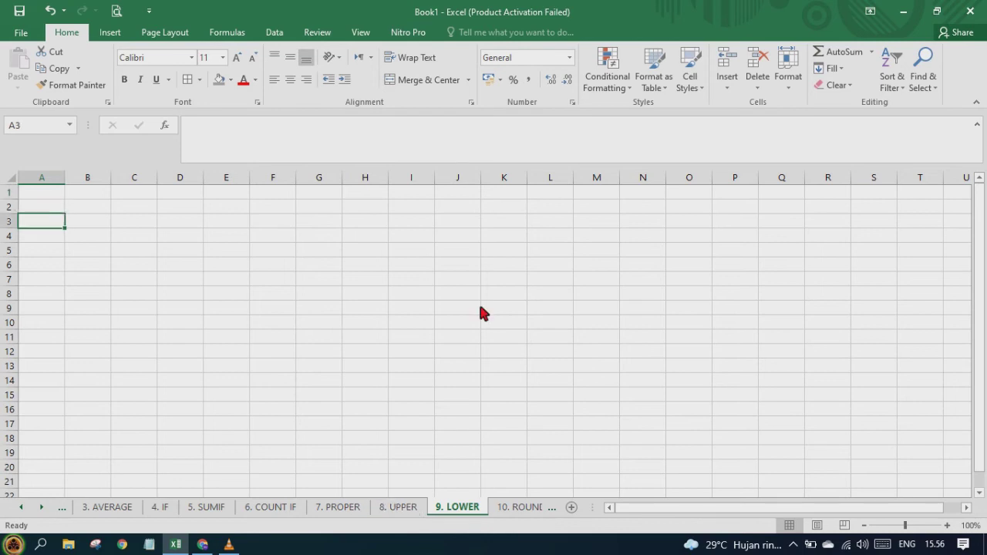
key(Right)
key(Right)
key(Right)
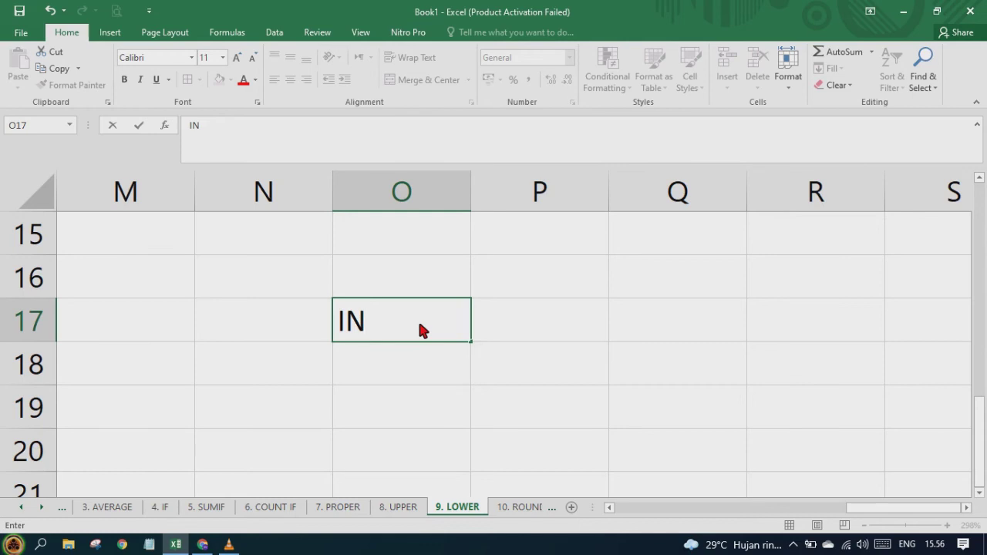
text(DONE)
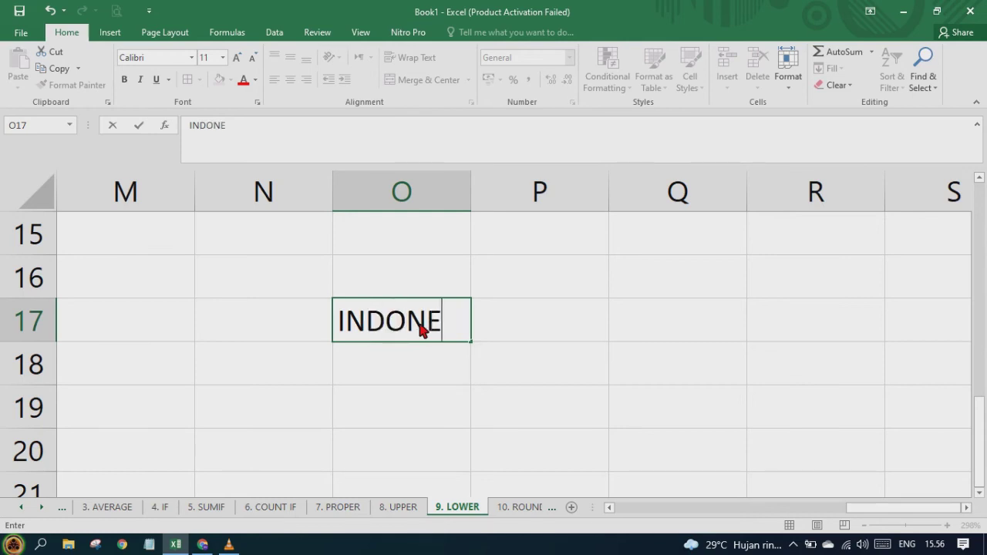
text(SIA RYA)
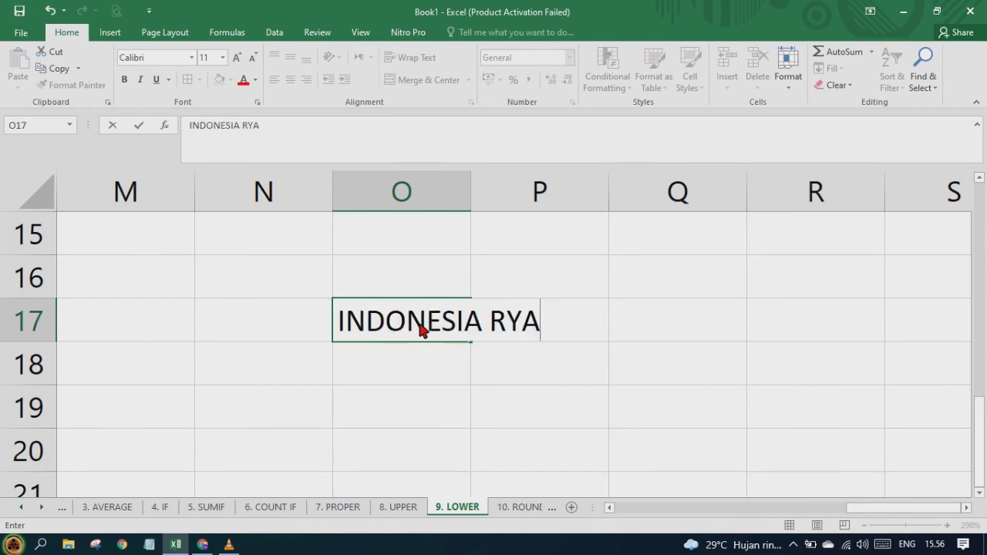
key(BackSpace)
key(BackSpace)
text(AYA)
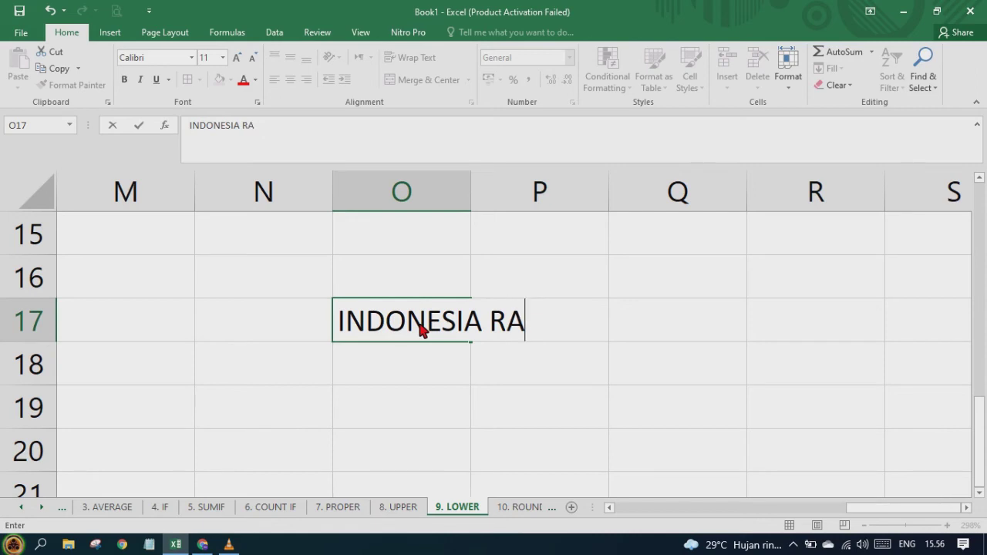
key(Return)
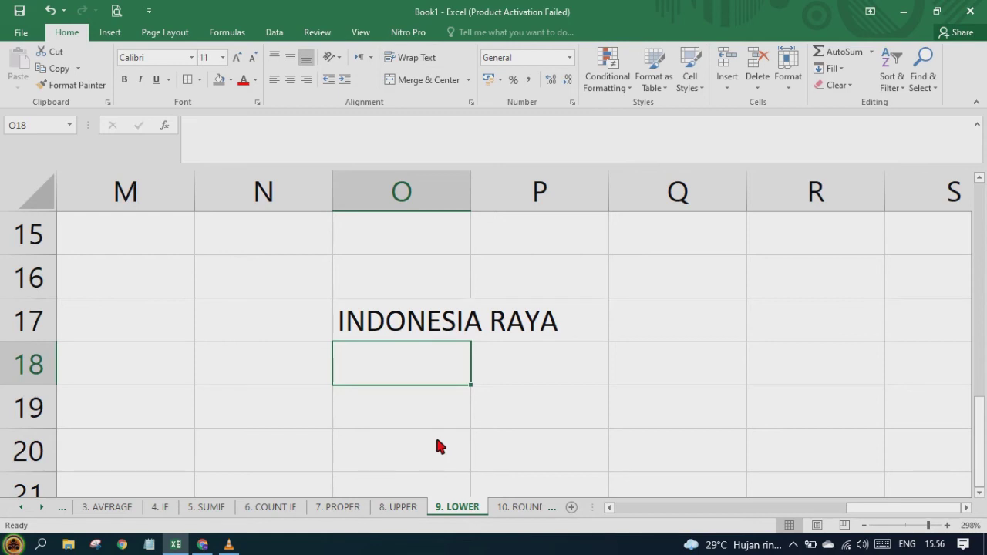
Enter a LOWER formula in O18 that converts the text in O17 to lowercase
text(=)
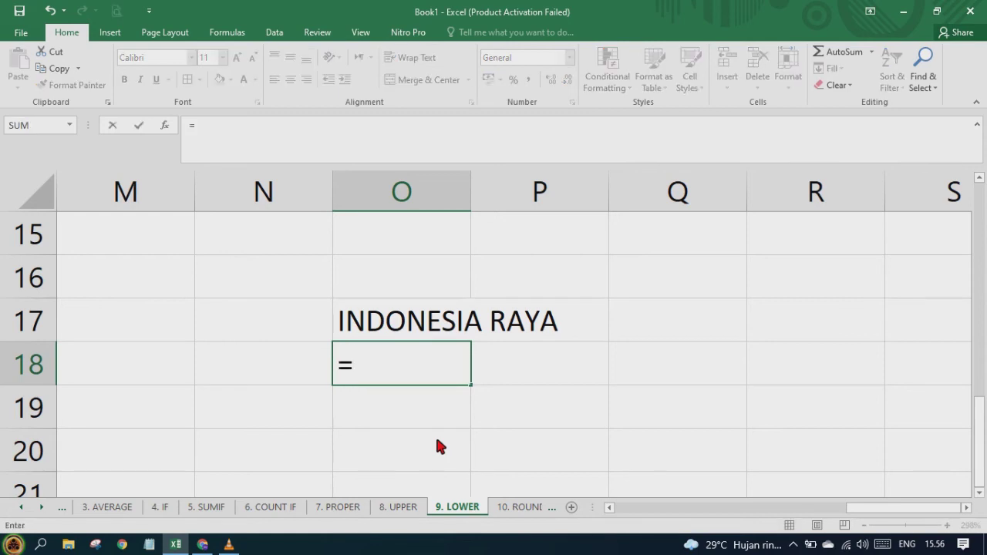
text(LO)
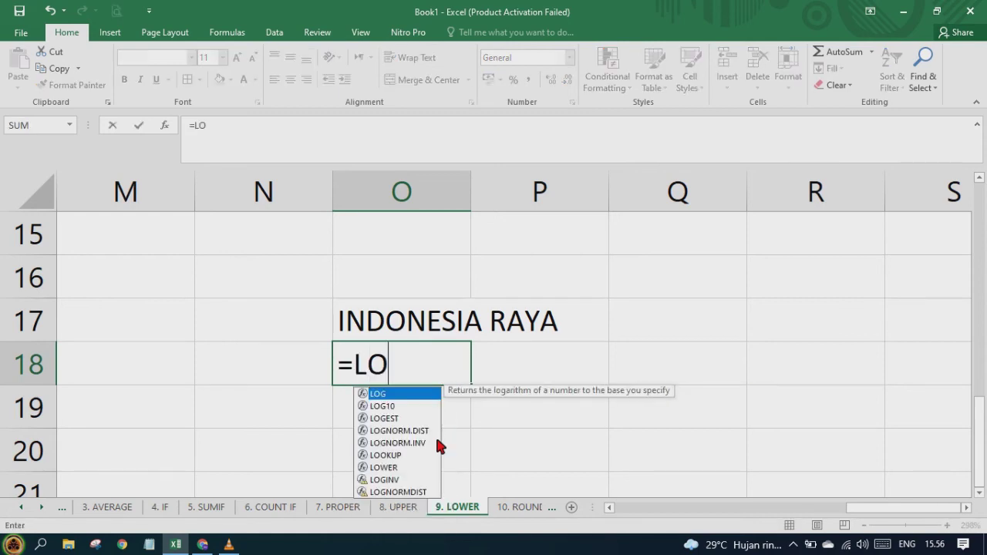
text(WER)
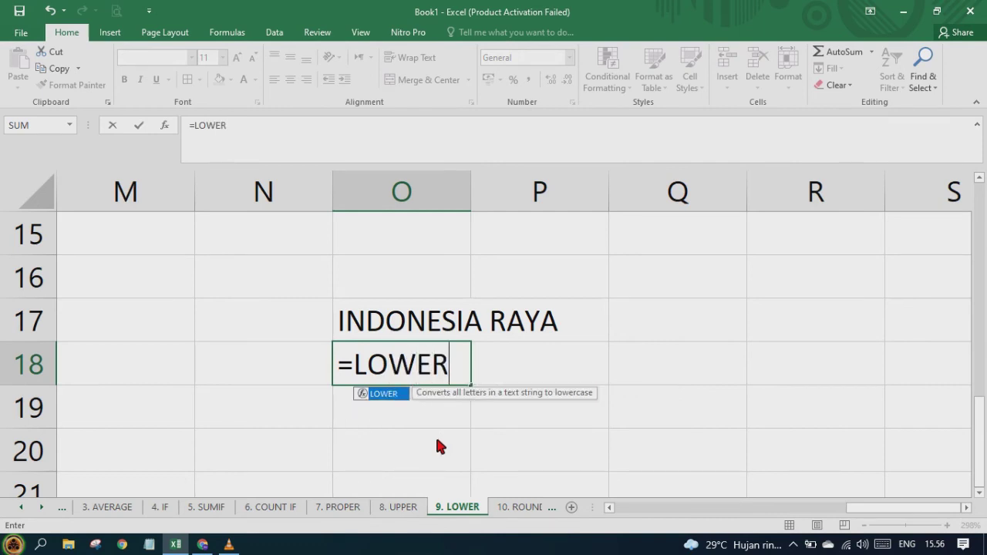
text(()
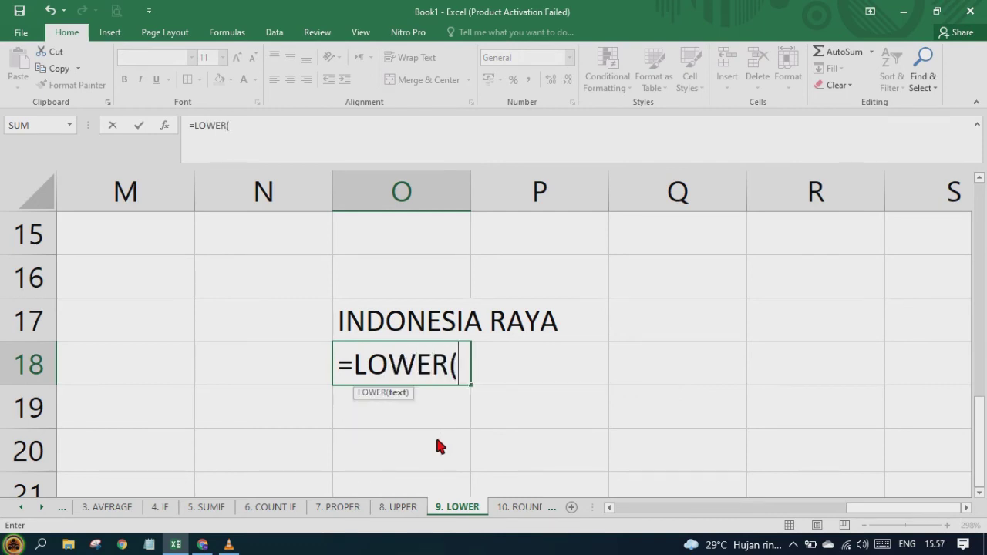
click(420, 328)
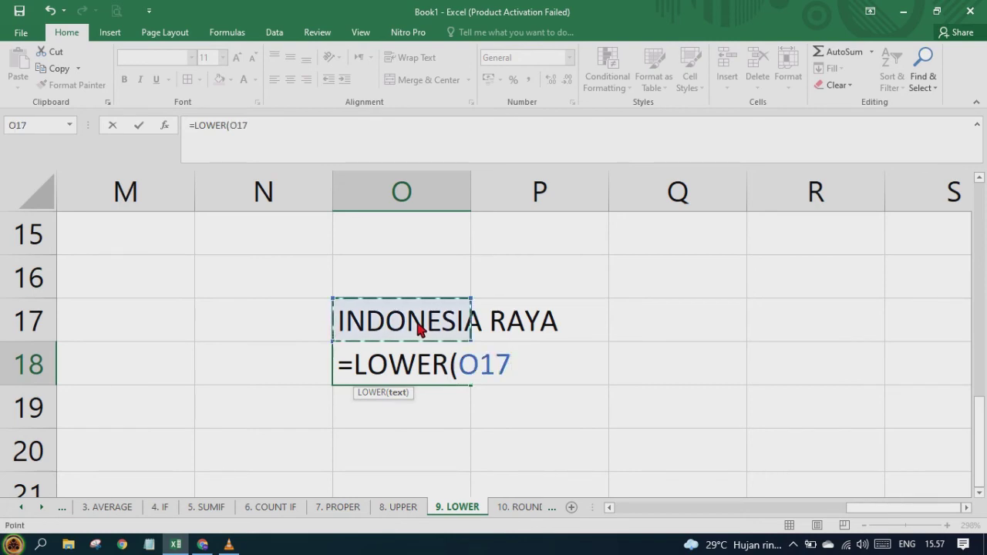
key(Return)
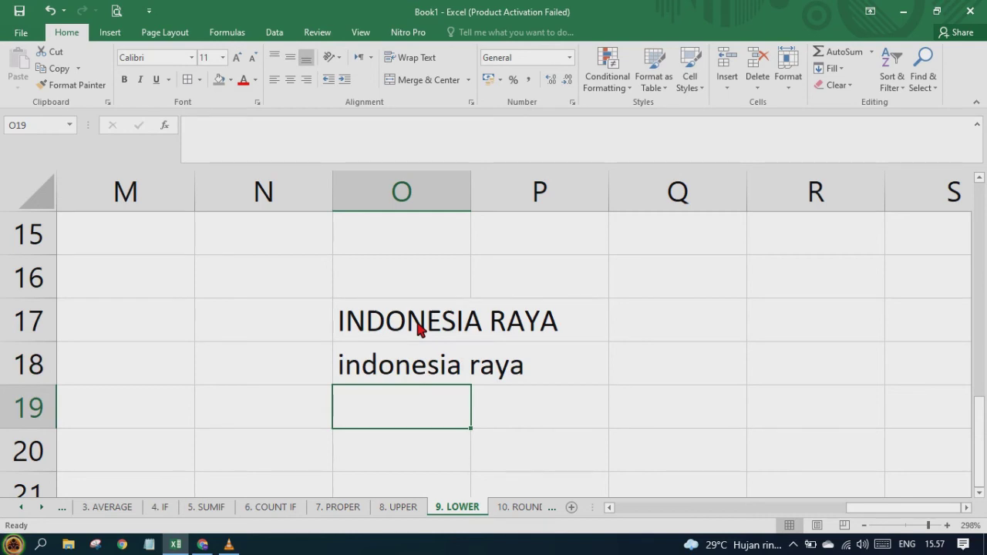
Open sheet 10. ROUND and enter the headings NILAI/NOMINAL in E10 and ROUND in G10
click(525, 514)
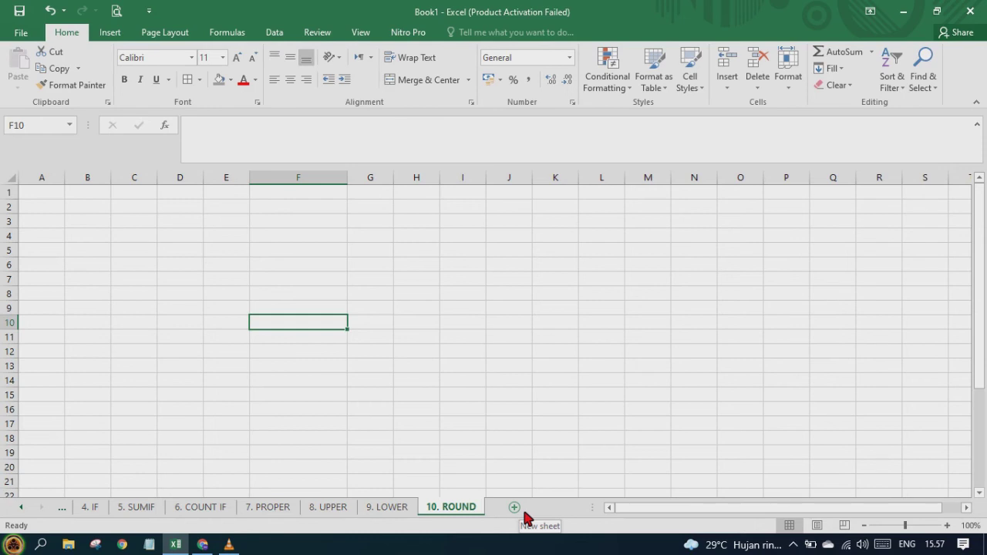
click(919, 525)
click(931, 525)
key(Left)
text(NILAI/NOMINAL)
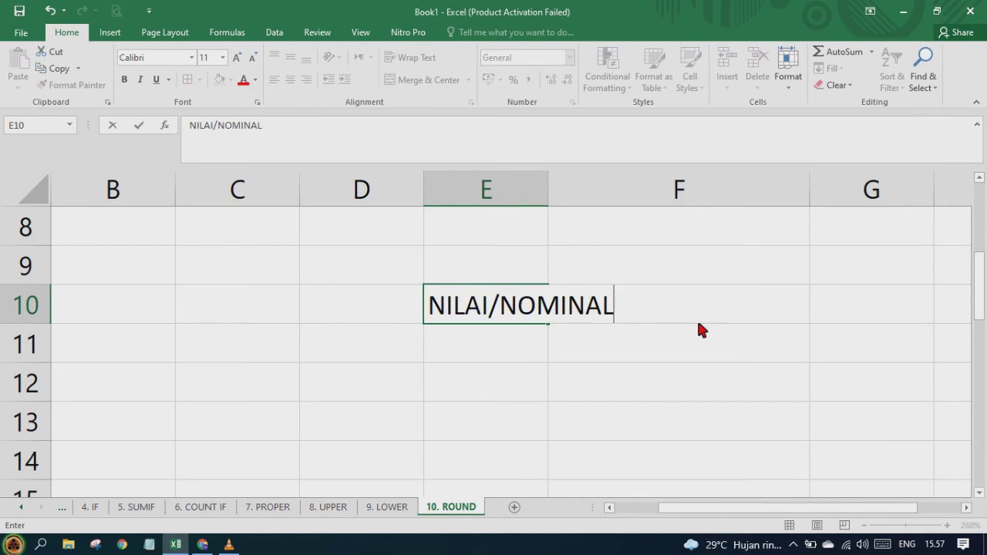
click(698, 324)
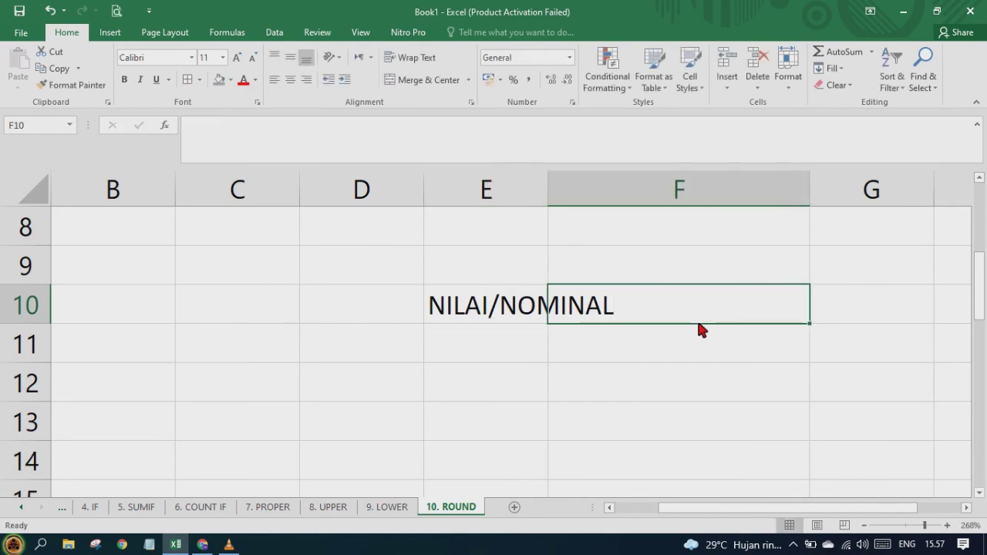
key(Right)
text(ROUND)
key(Return)
Enter 23,760476 in E11 and 23,675098 in E12, and autofit column E to its contents
key(Left)
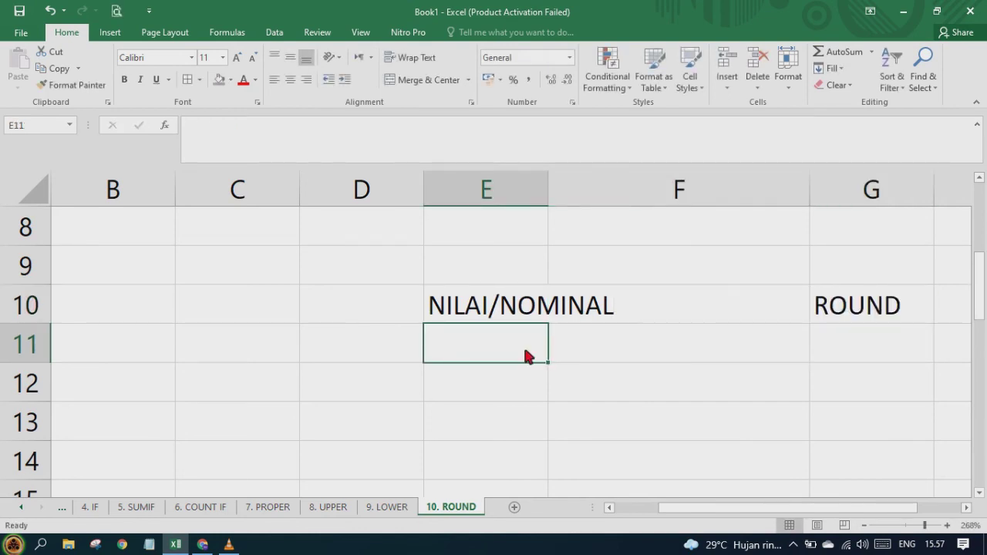
text(23)
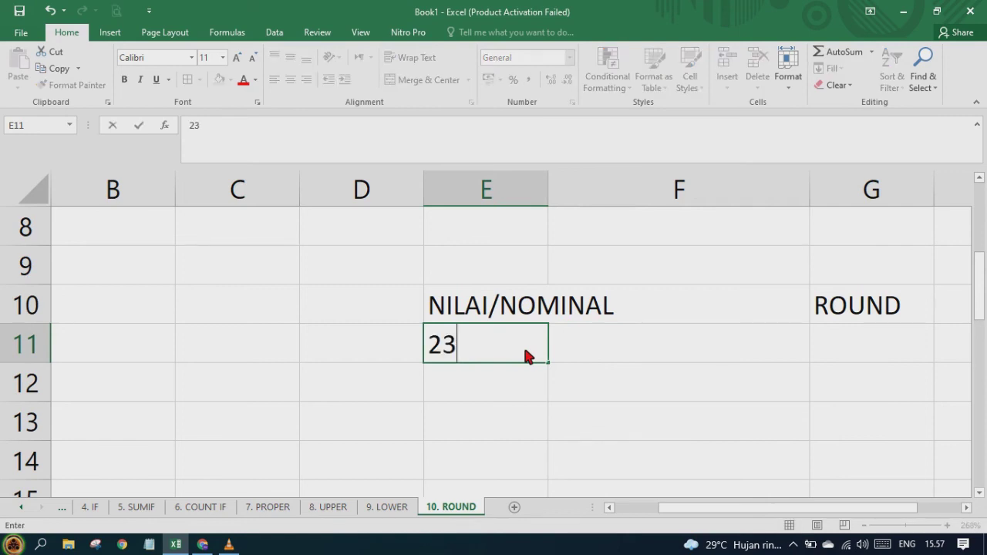
text(,760)
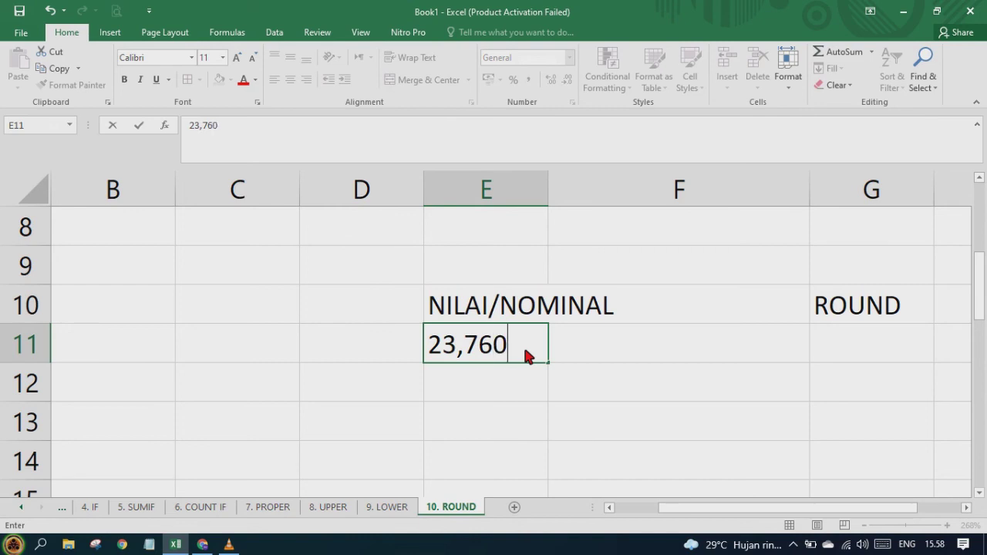
text(476)
key(Return)
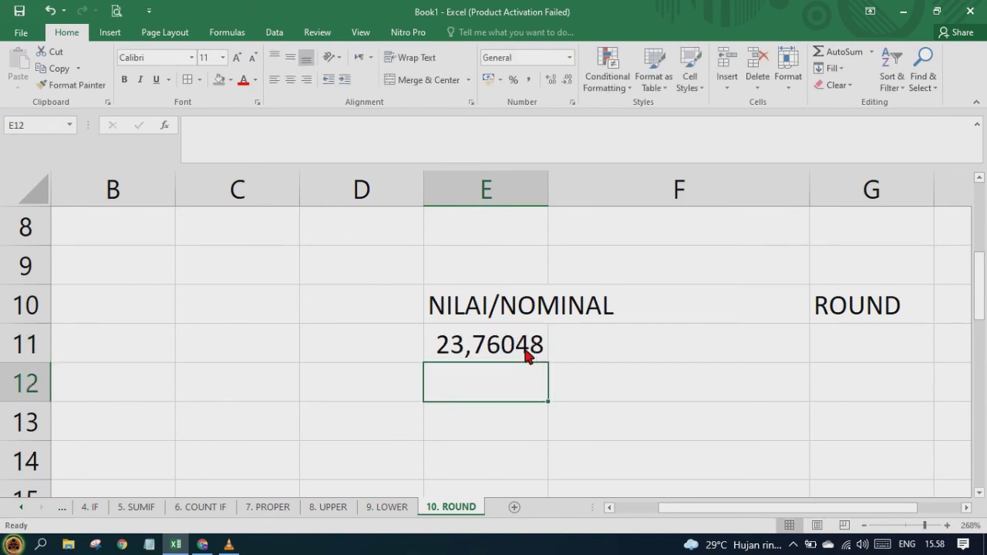
text(23,)
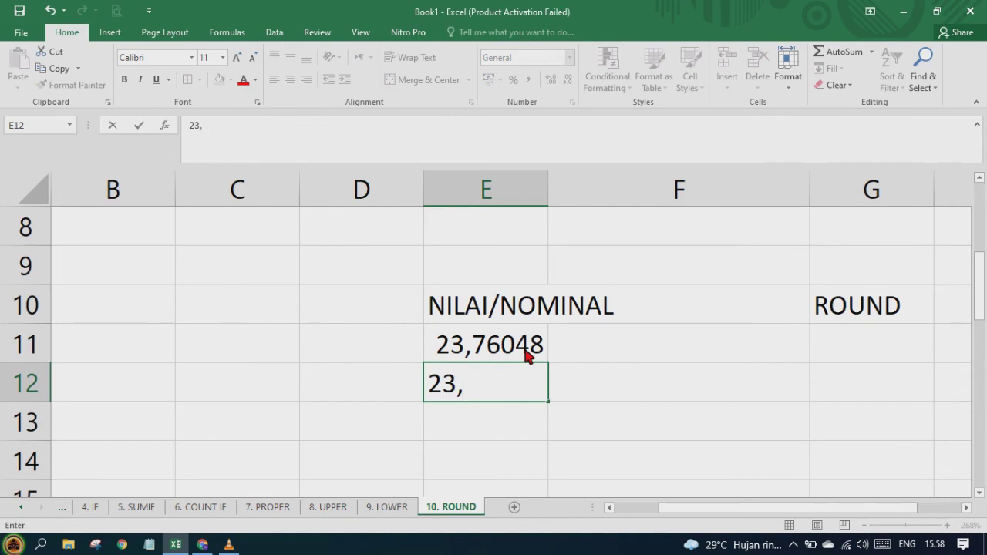
text(6750)
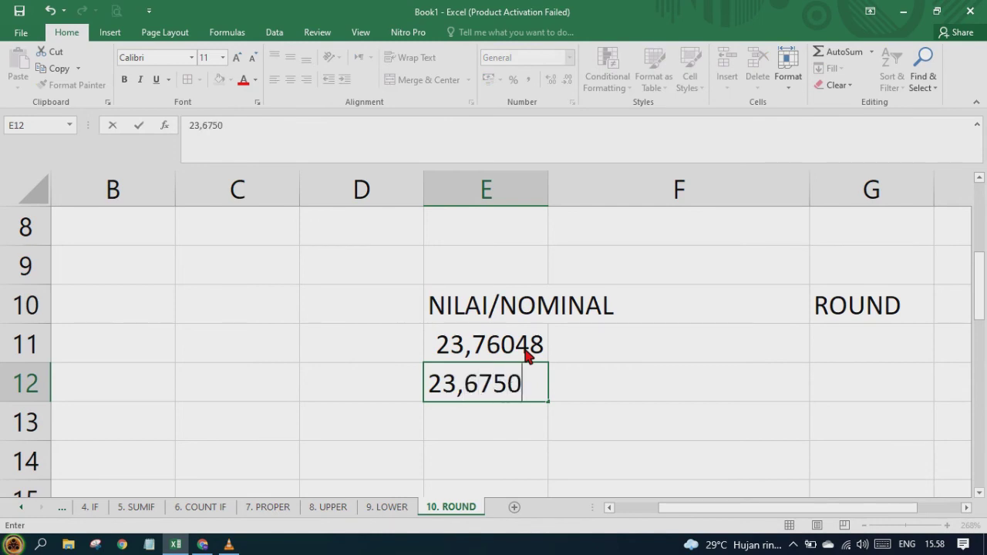
text(98)
key(Return)
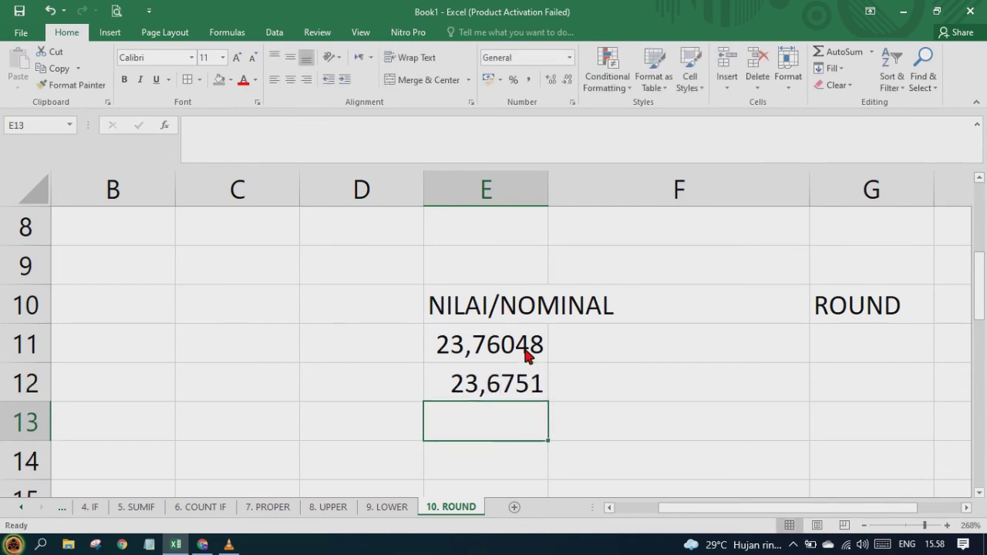
key(Up)
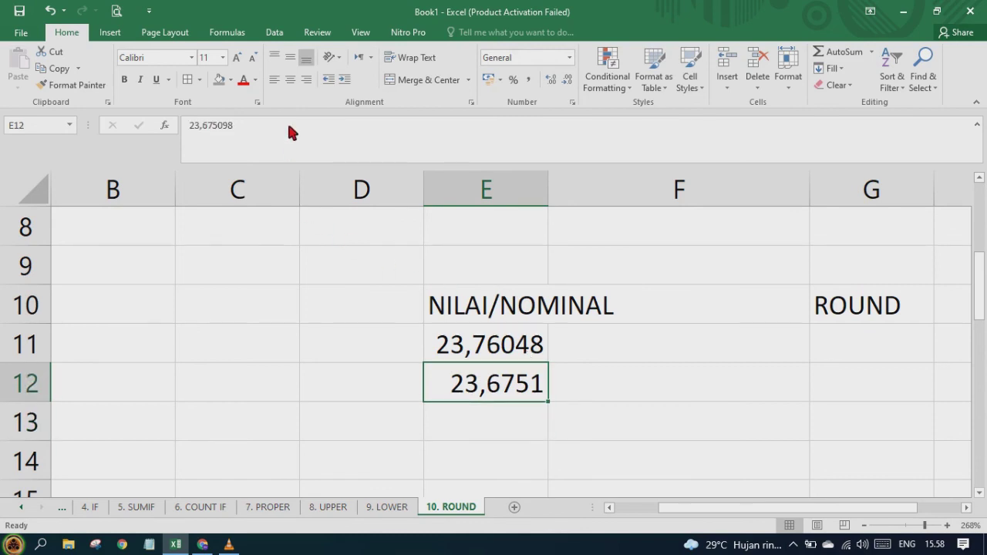
double_click(549, 189)
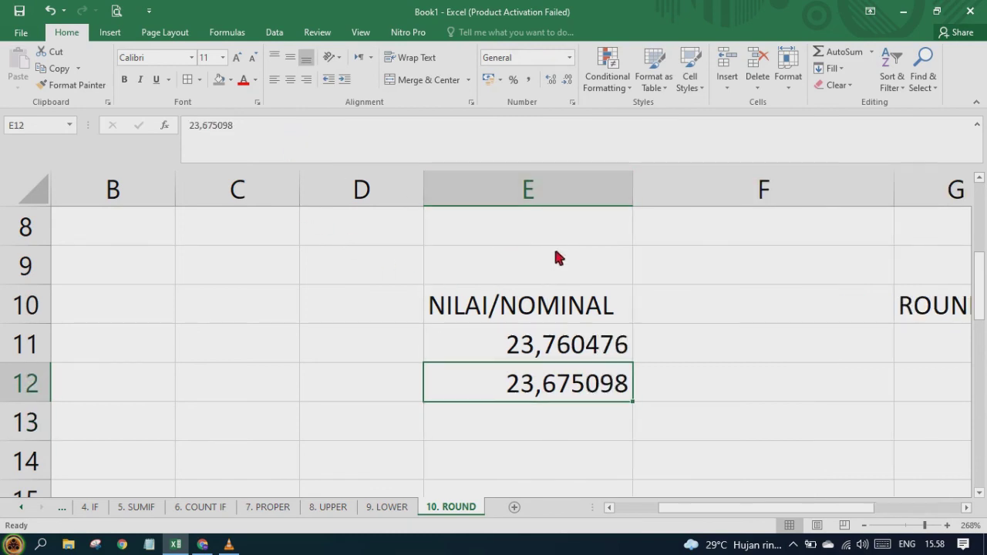
Enter 45,893474347 in E13 and 899,890234 in E14
click(549, 436)
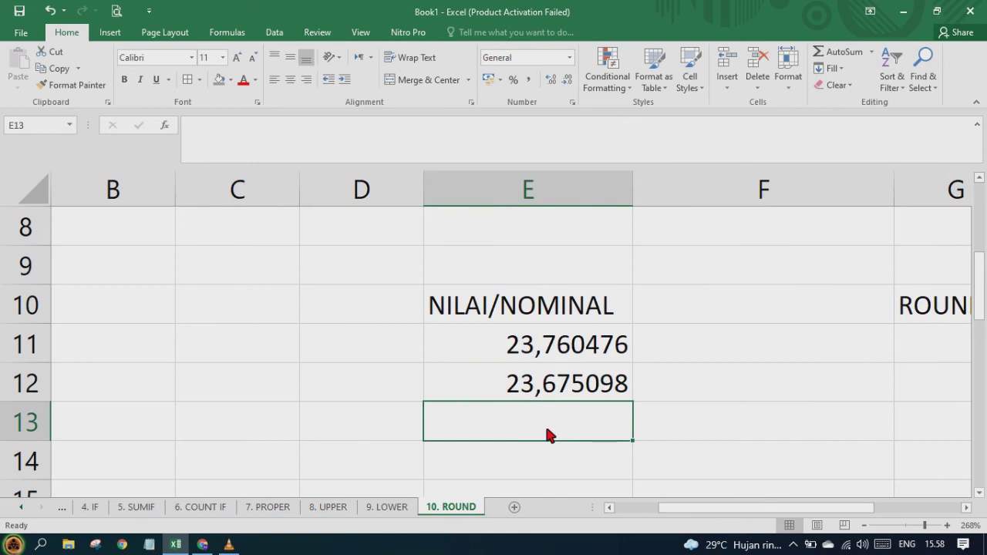
text(45)
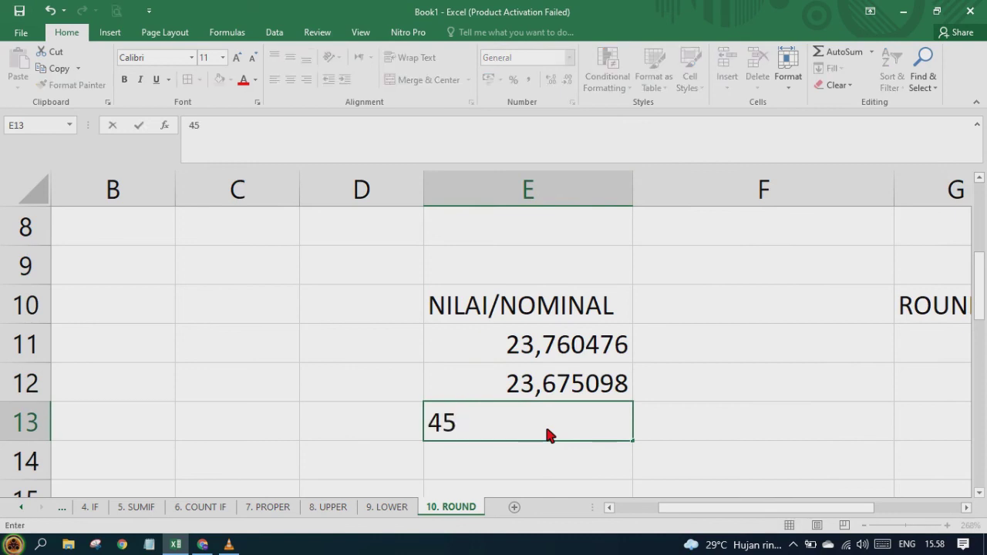
text(,893474347)
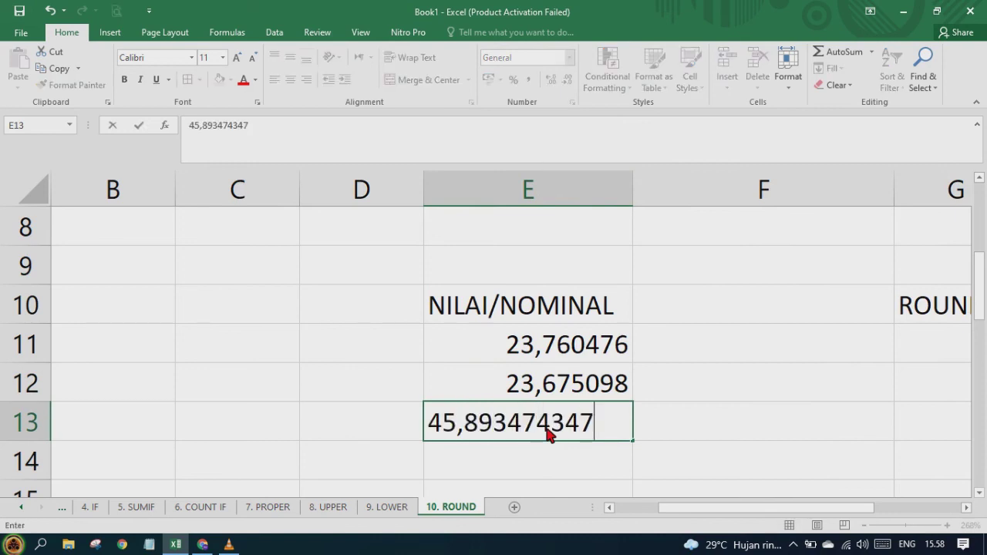
key(Return)
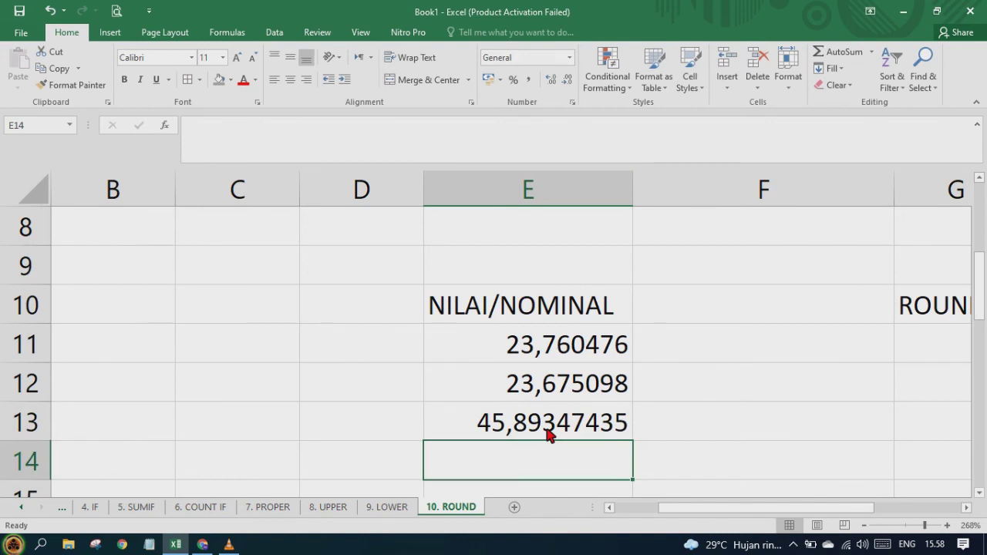
text(89)
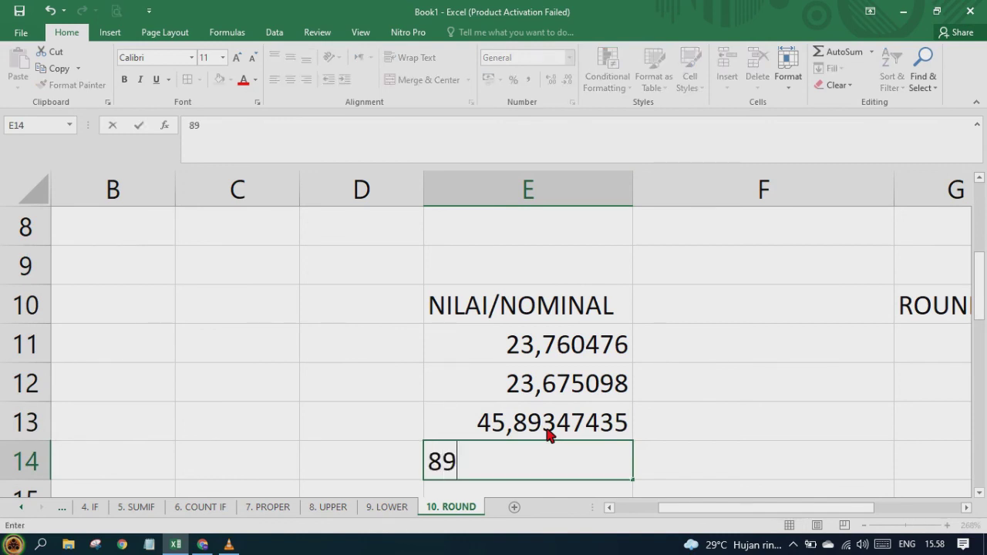
text(9,890234U238)
key(BackSpace)
key(BackSpace)
key(BackSpace)
key(BackSpace)
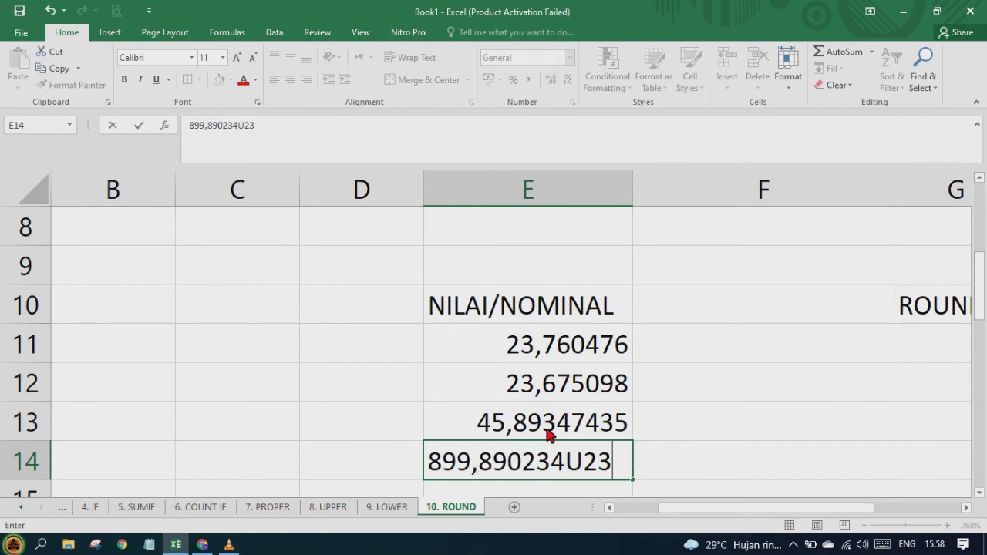
key(Return)
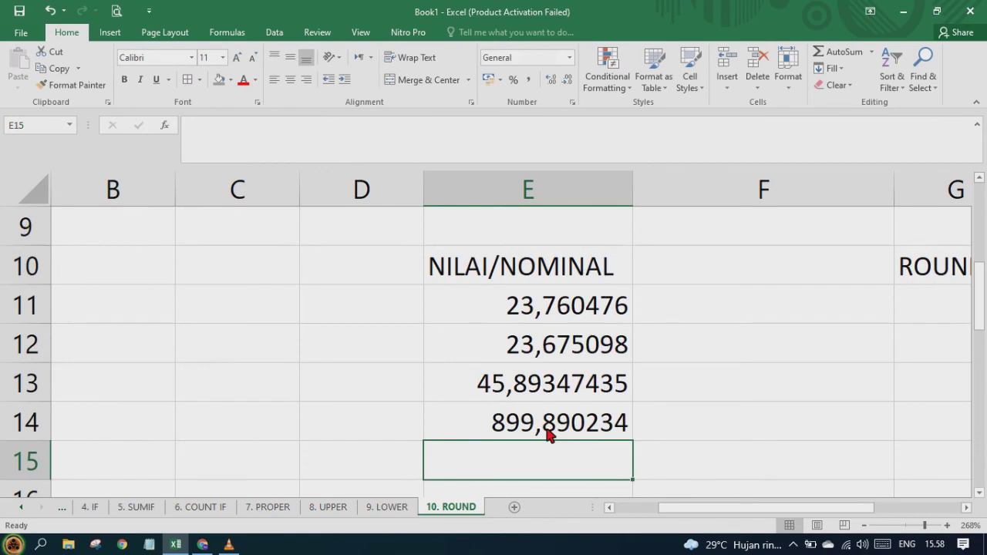
Enter a ROUND formula in G11 that rounds the value in E11 to 2 decimal digits
key(Up)
key(Up)
key(Up)
key(Up)
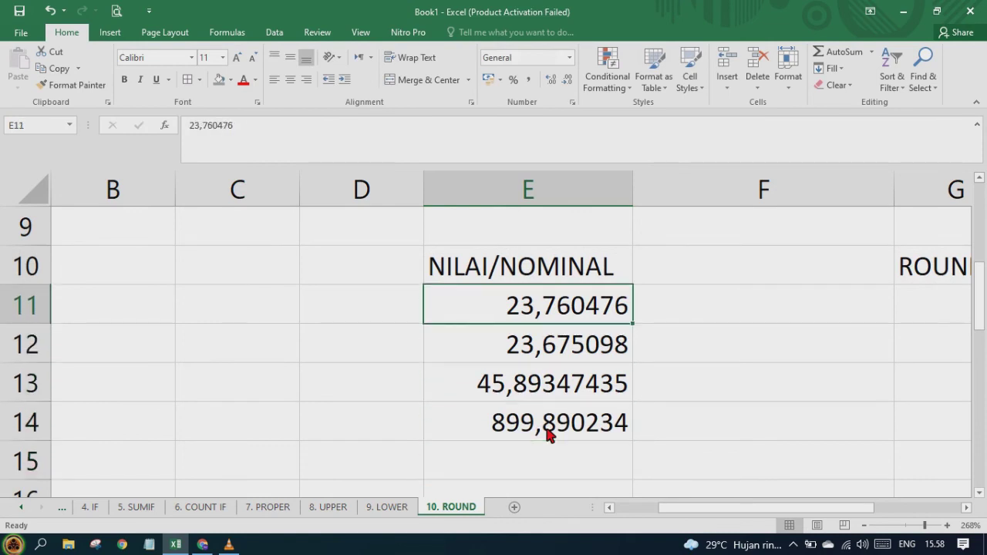
key(Right)
key(Right)
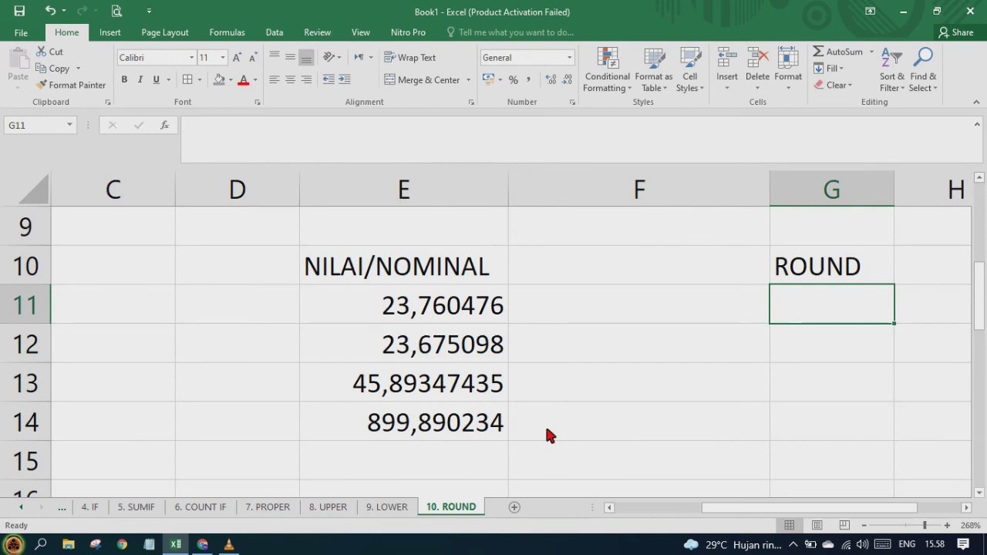
text(=)
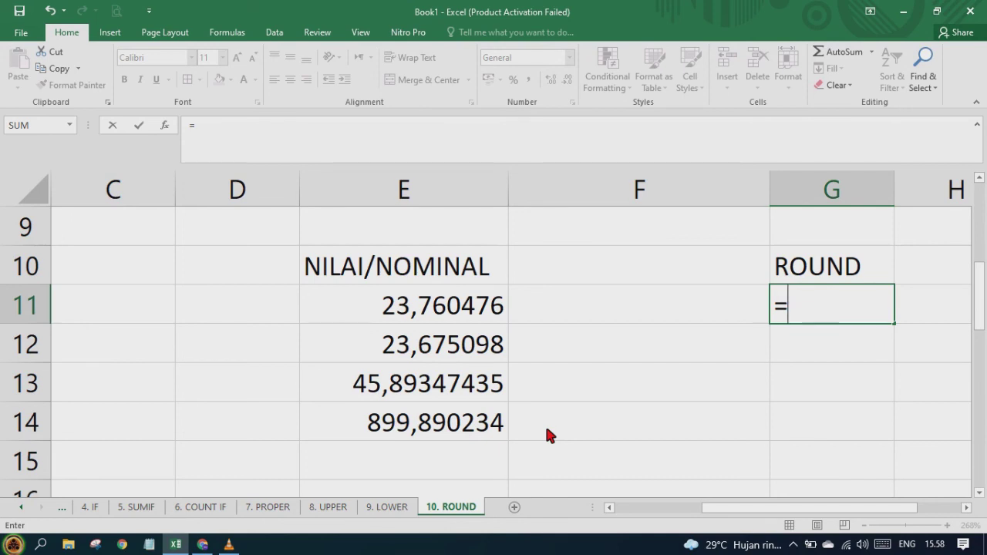
text(ROUND)
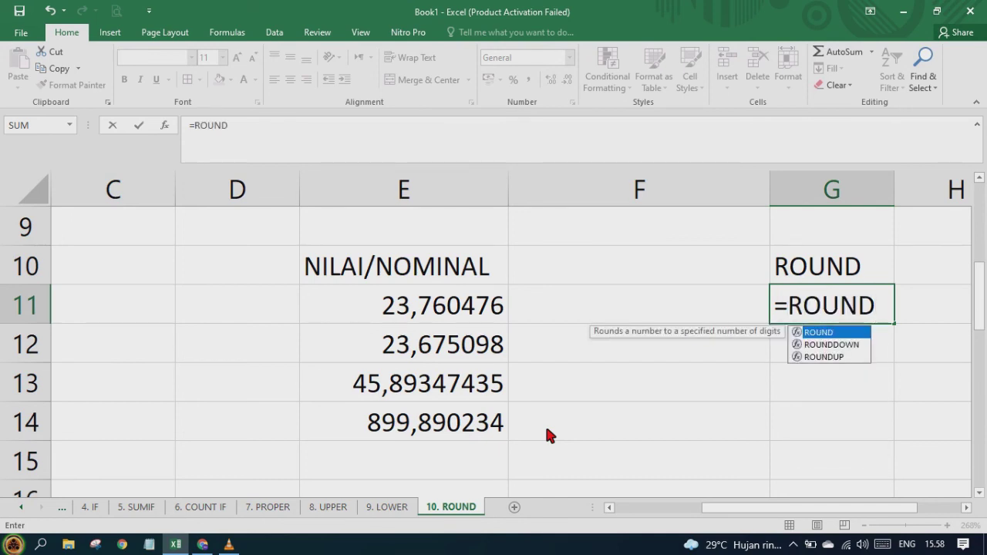
text(()
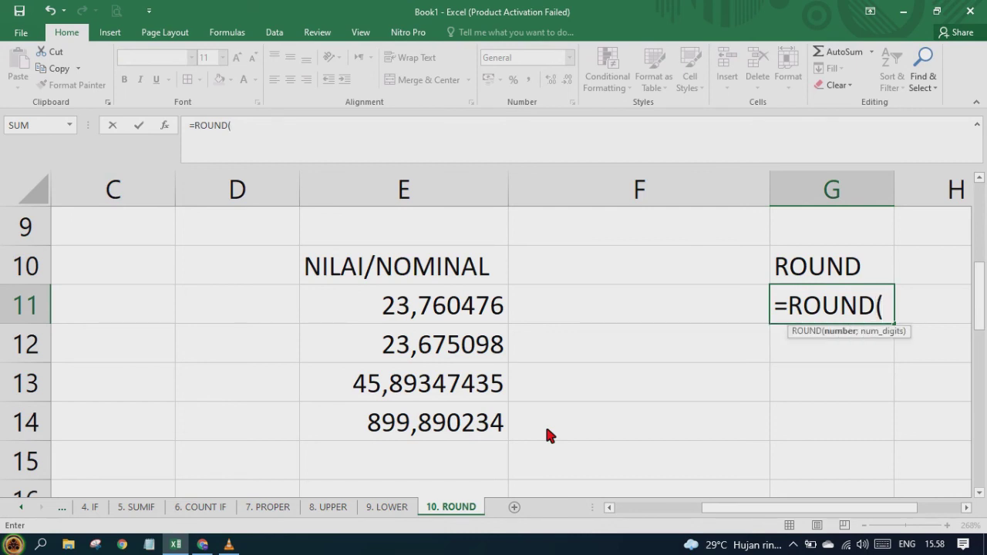
click(438, 308)
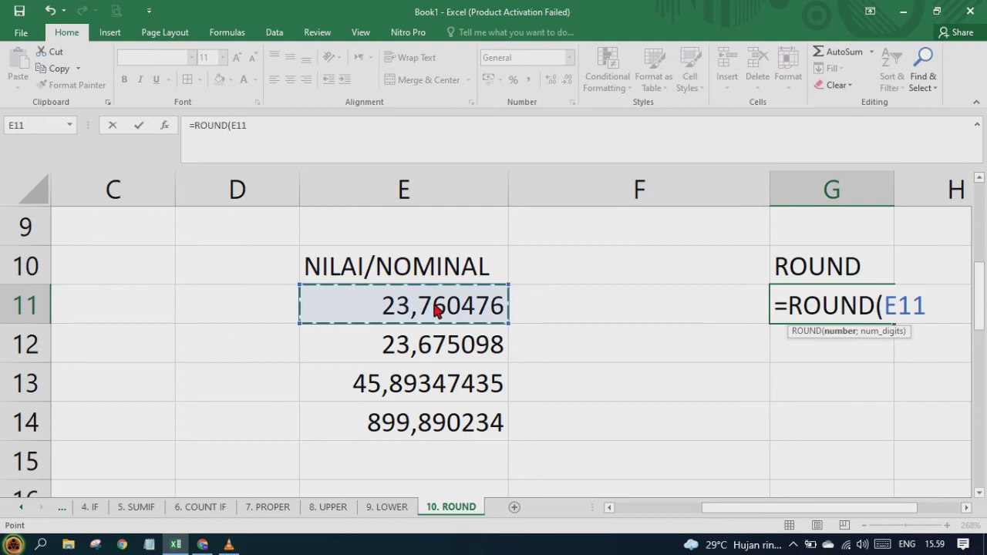
text(;)
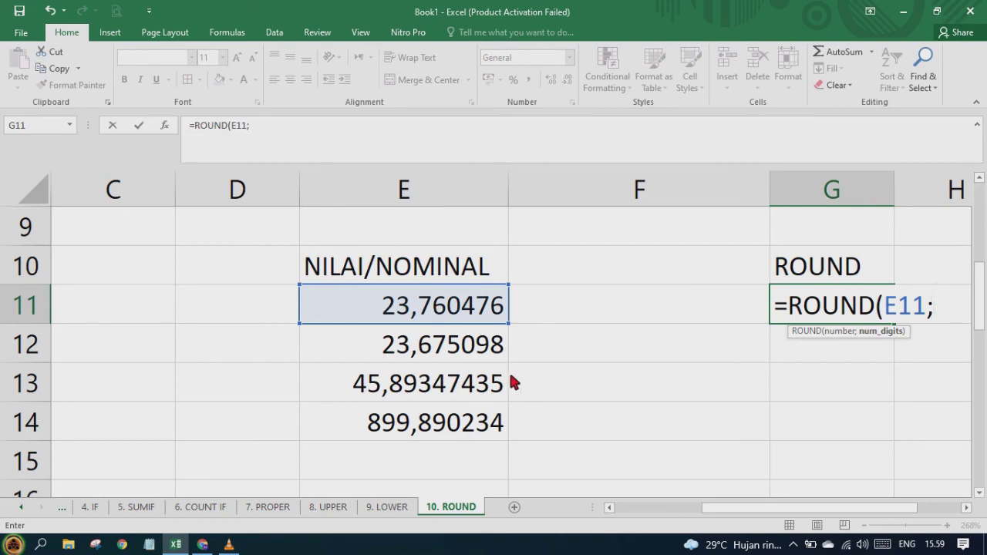
text(2)
key(Return)
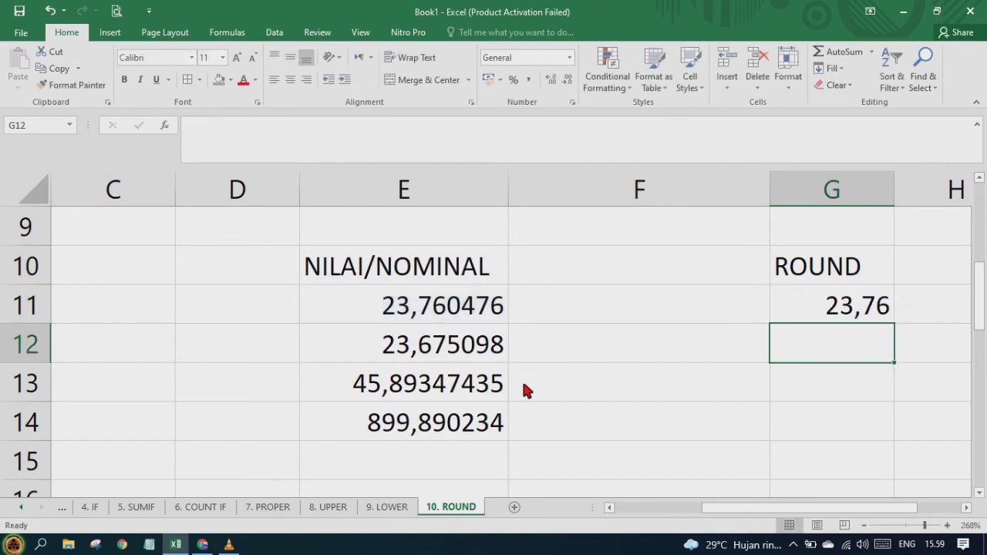
Fill the ROUND formula from G11 down through G14 for the remaining values
key(Up)
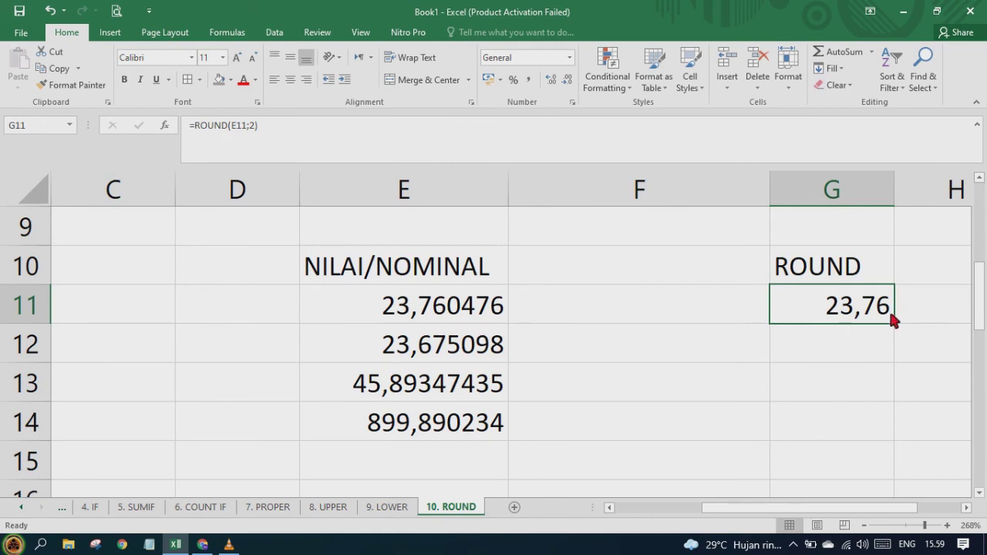
drag(898, 323, 883, 446)
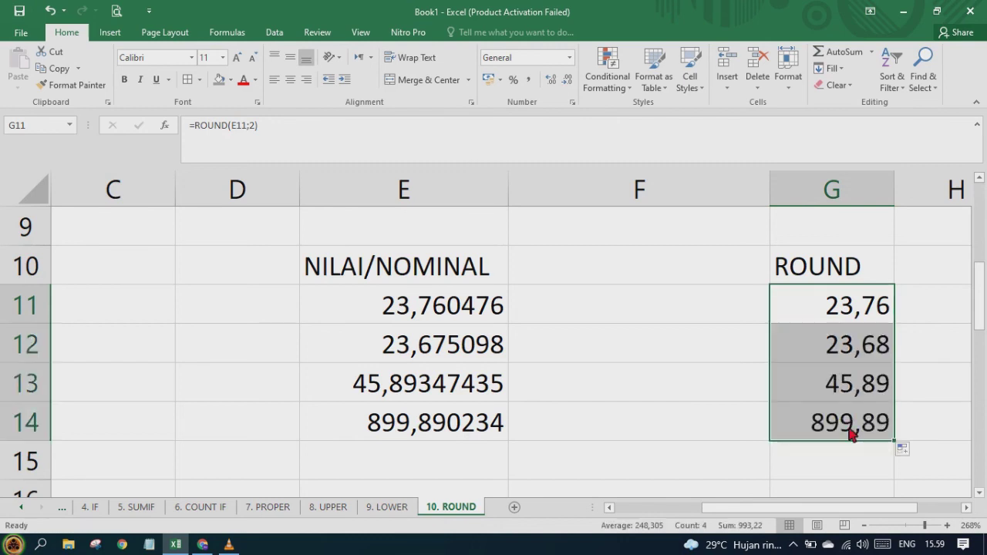
click(737, 390)
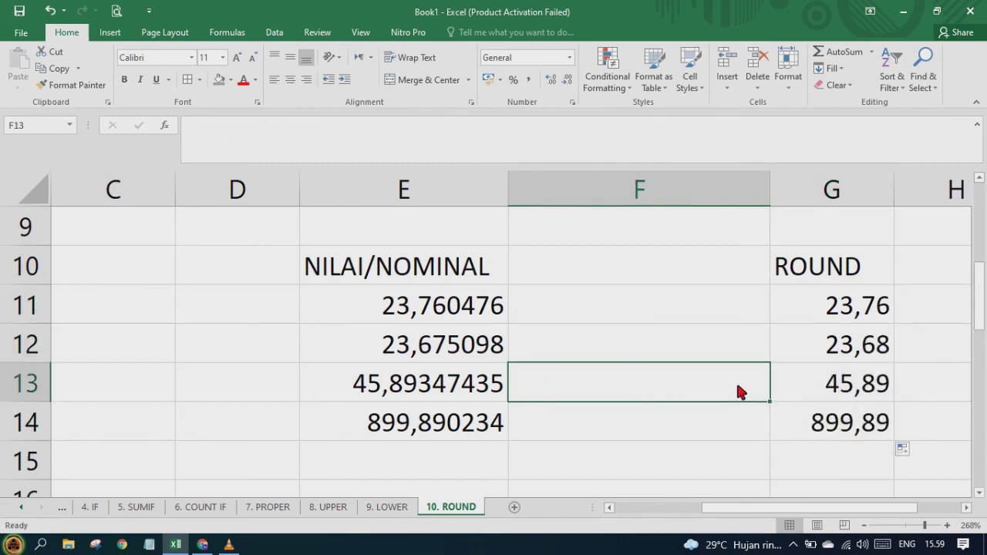